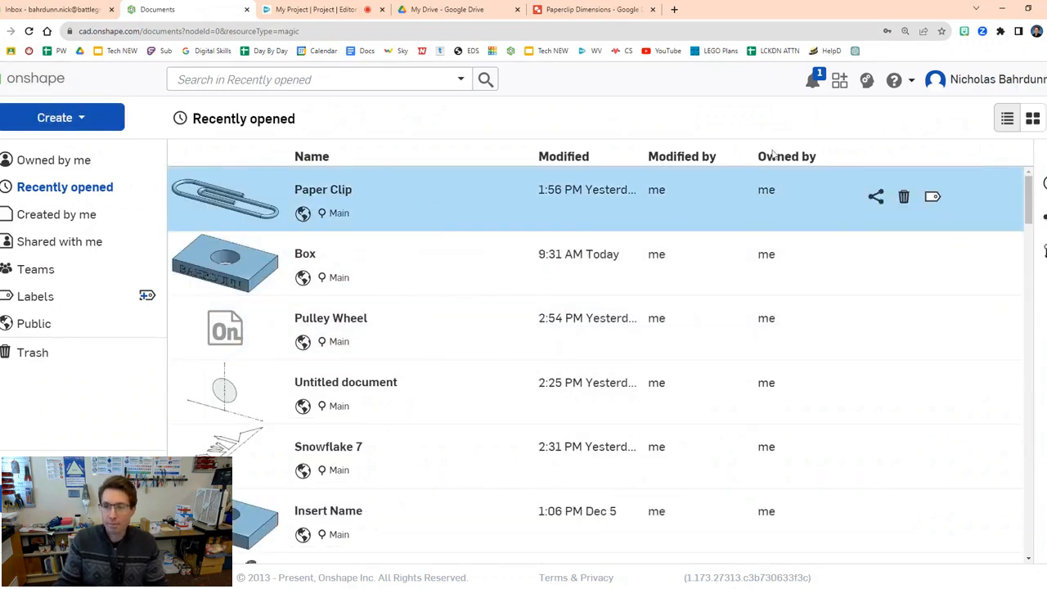
Open the Onshape Learning Center and filter its self-paced courses to the Part Studios category.
{"action": "left_click", "coordinate": [867, 81]}
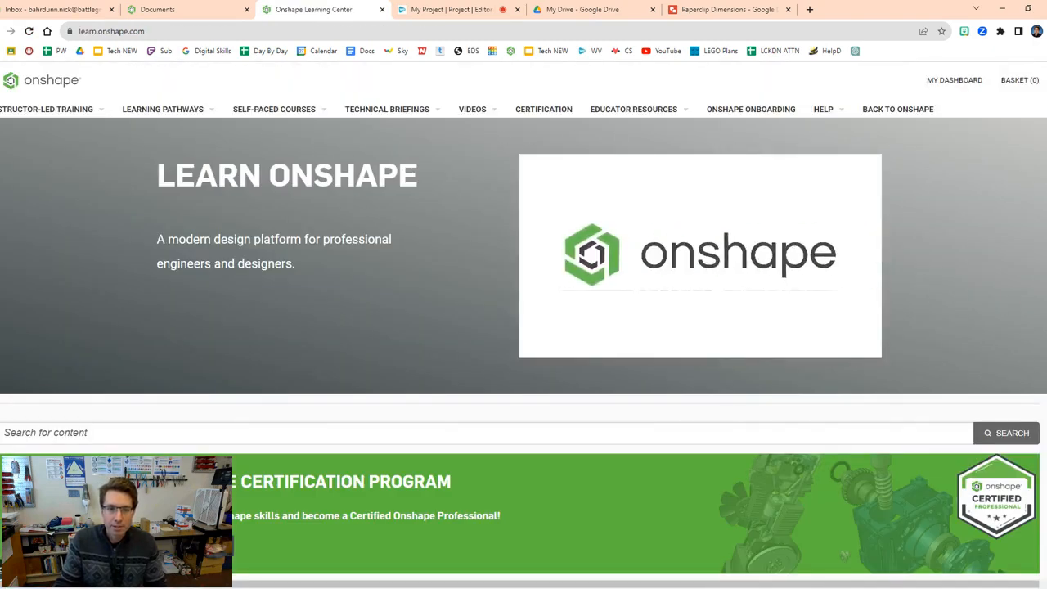
{"action": "scroll", "coordinate": [437, 220], "scroll_direction": "down", "scroll_amount": 3}
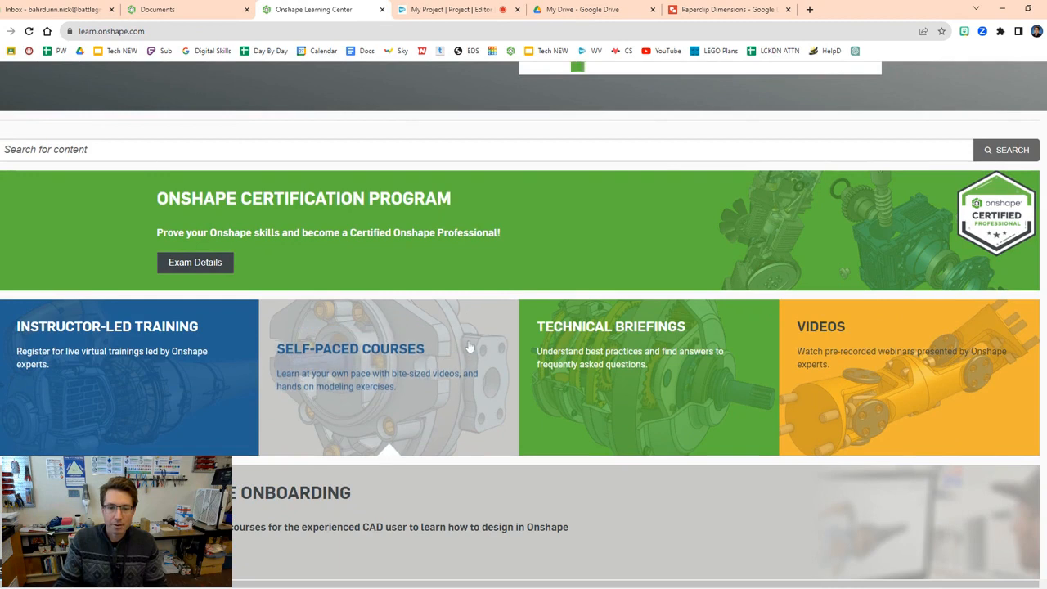
{"action": "left_click", "coordinate": [400, 364]}
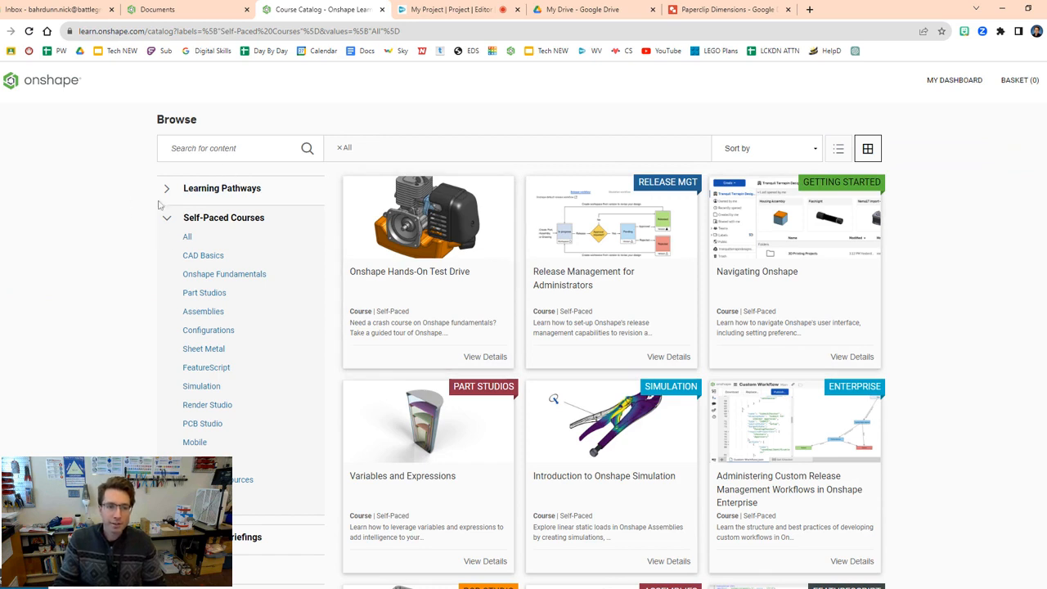
{"action": "scroll", "coordinate": [184, 396], "scroll_direction": "down", "scroll_amount": 4}
{"action": "scroll", "coordinate": [201, 290], "scroll_direction": "up", "scroll_amount": 4}
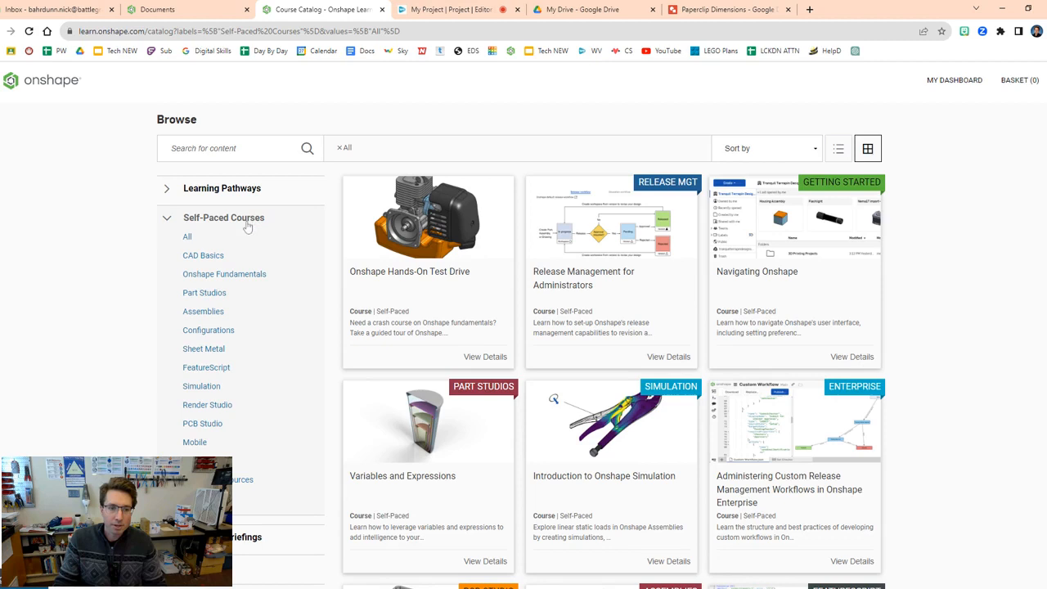
{"action": "left_click", "coordinate": [213, 296]}
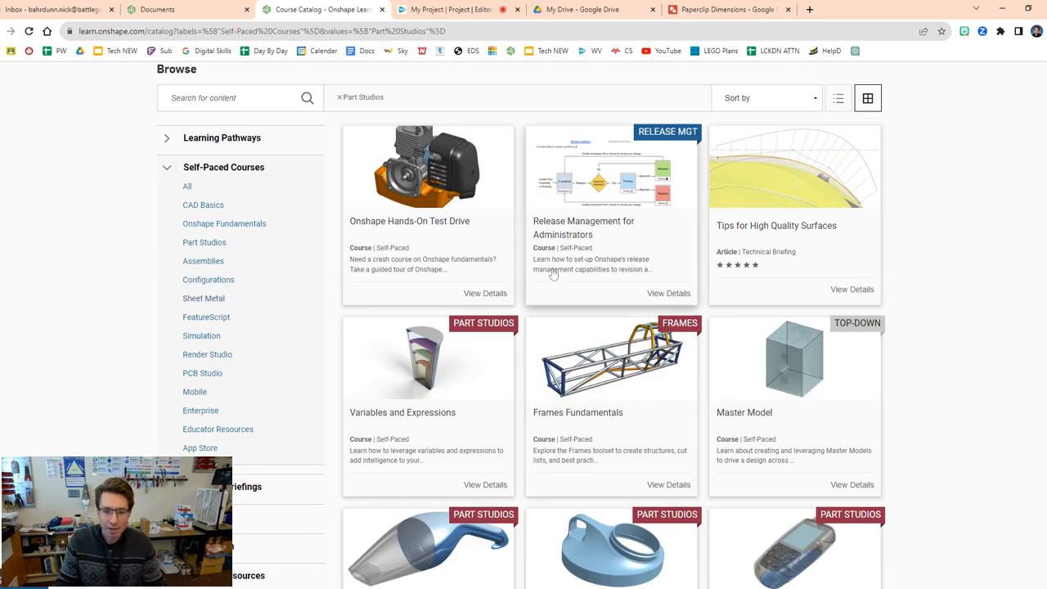
Open the Part Design Using Part Studios course and go to its Exercise: Sweep lesson.
{"action": "scroll", "coordinate": [554, 274], "scroll_direction": "down", "scroll_amount": 5}
{"action": "scroll", "coordinate": [557, 327], "scroll_direction": "down", "scroll_amount": 1}
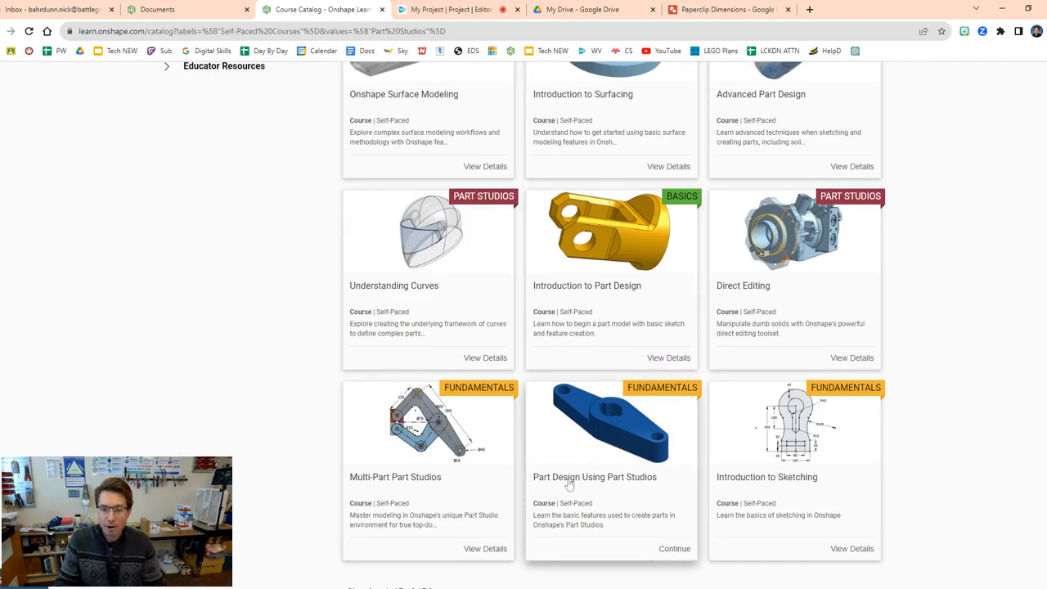
{"action": "left_click", "coordinate": [629, 435]}
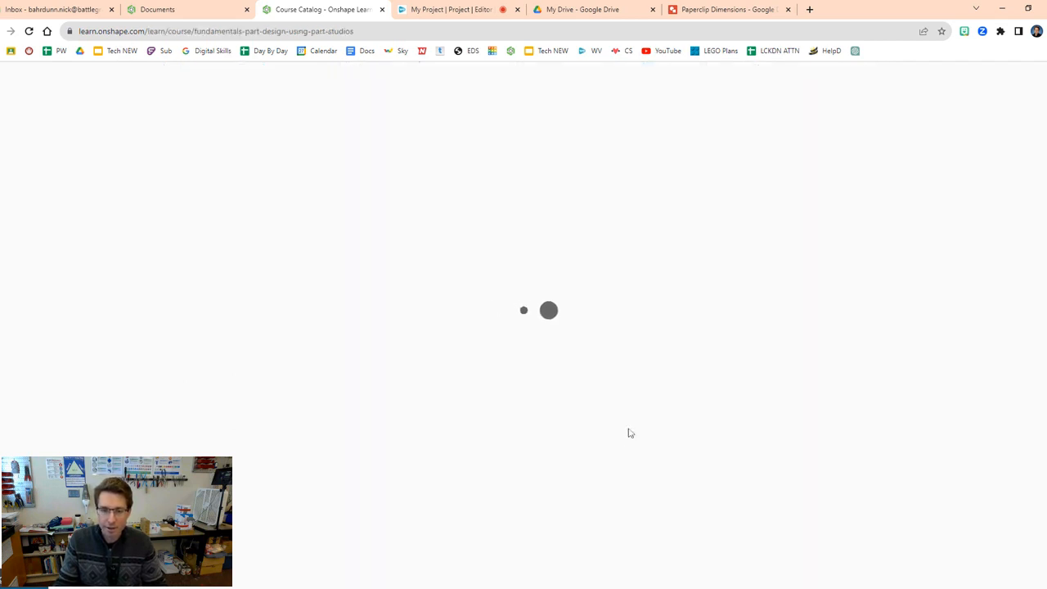
{"action": "scroll", "coordinate": [180, 233], "scroll_direction": "up", "scroll_amount": 1}
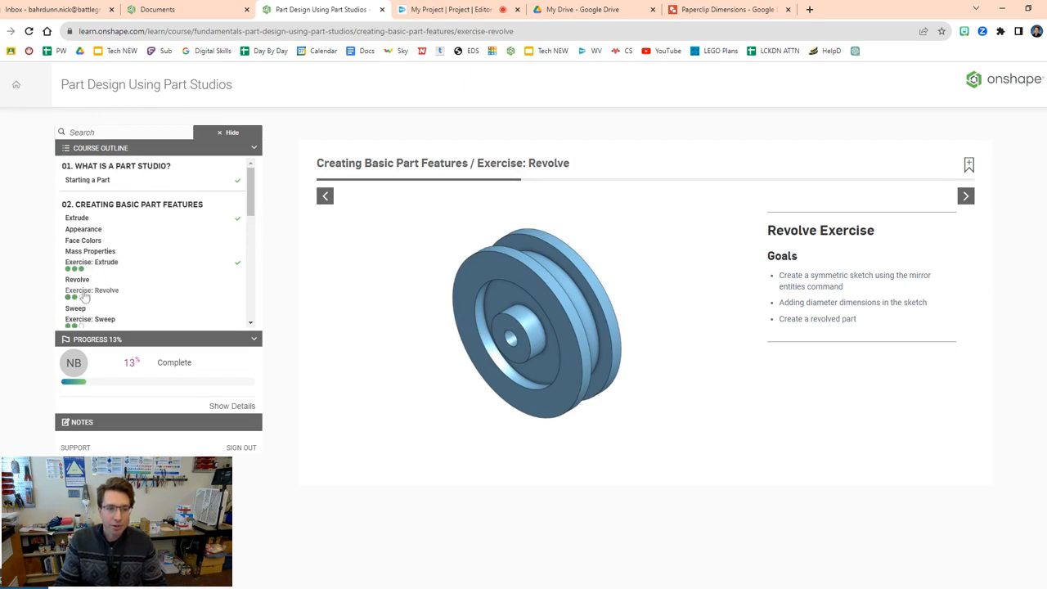
{"action": "scroll", "coordinate": [133, 303], "scroll_direction": "down", "scroll_amount": 3}
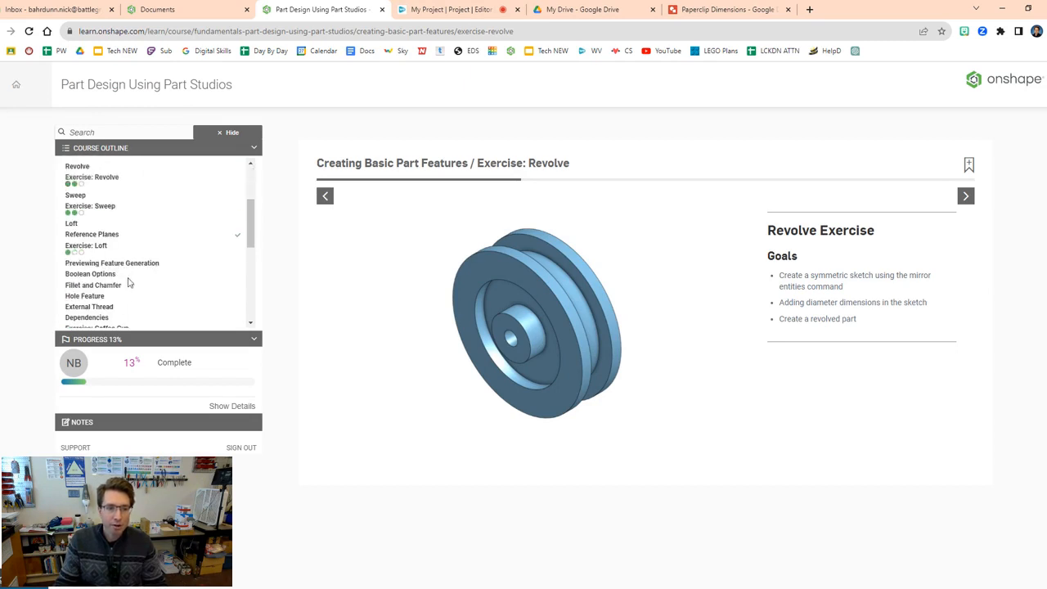
{"action": "left_click", "coordinate": [108, 214]}
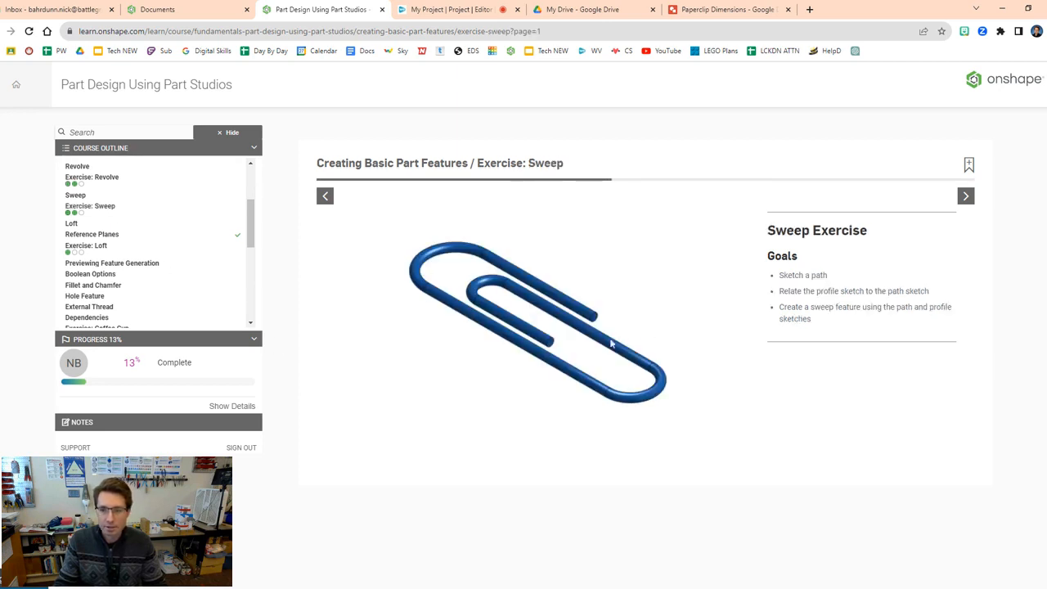
Review the sweep exercise slides through Step 4 and check the Paperclip Dimensions drawing in Google Drawings.
{"action": "left_click", "coordinate": [966, 197]}
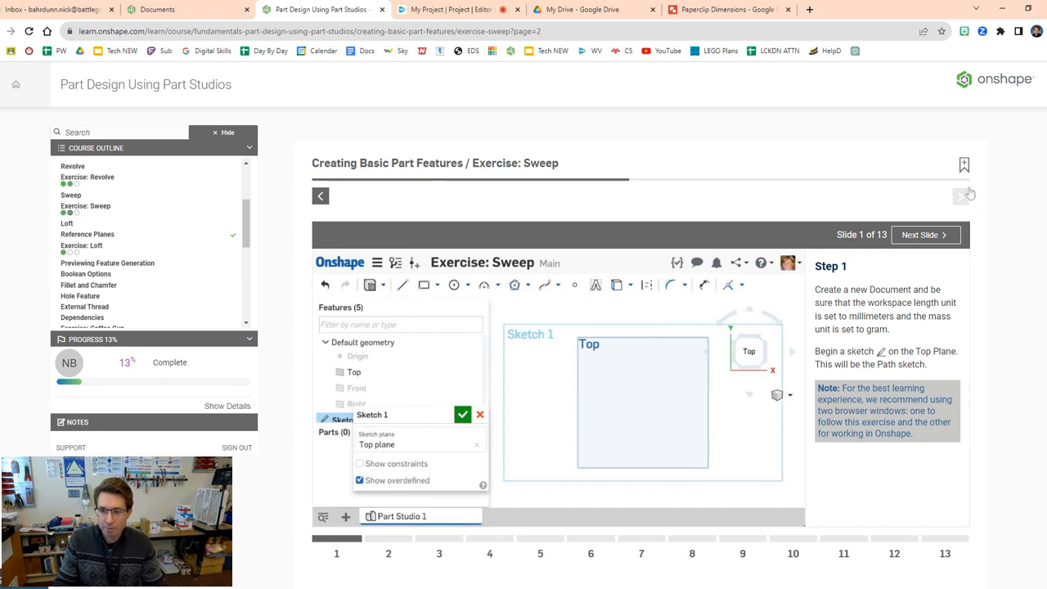
{"action": "left_click", "coordinate": [928, 234]}
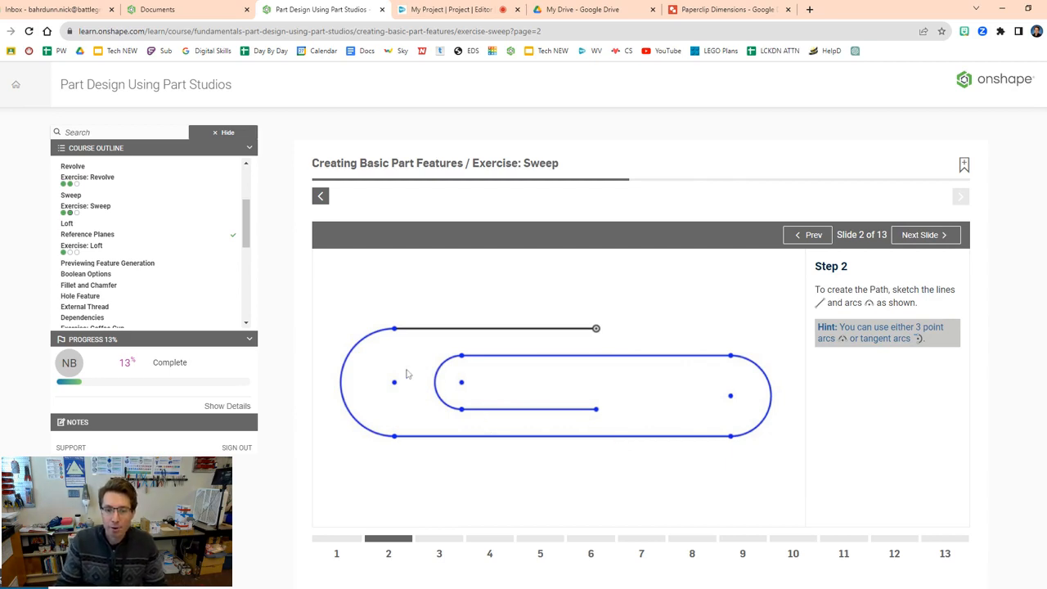
{"action": "left_click", "coordinate": [928, 235]}
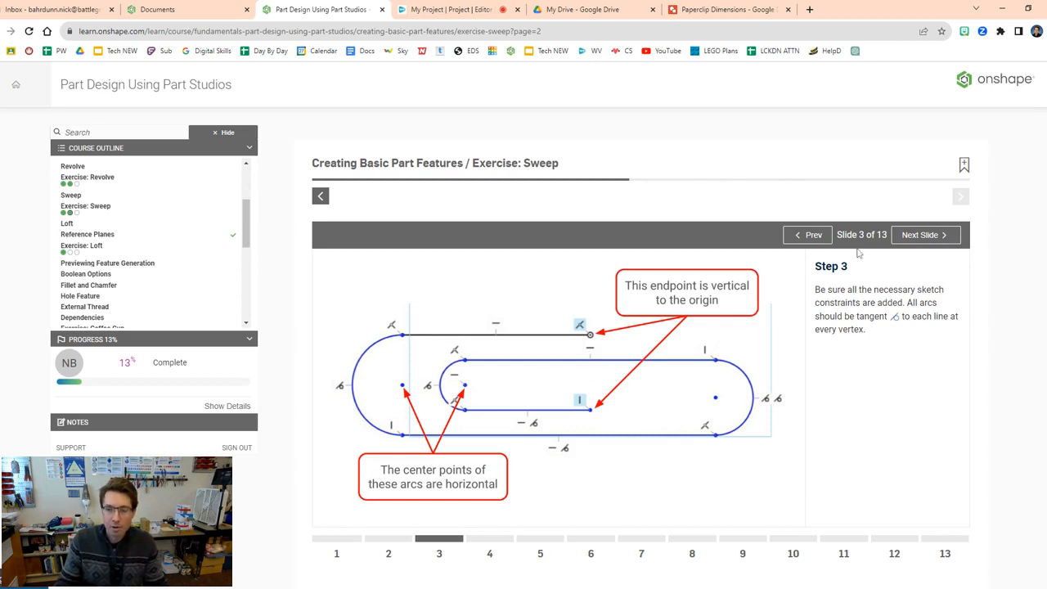
{"action": "left_click", "coordinate": [914, 236]}
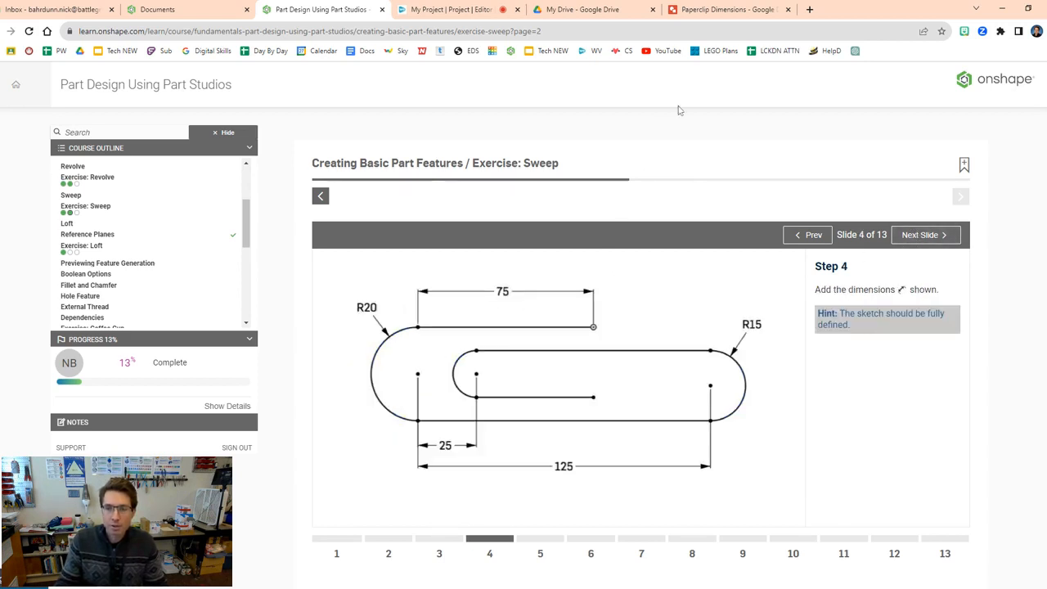
{"action": "left_click", "coordinate": [704, 9]}
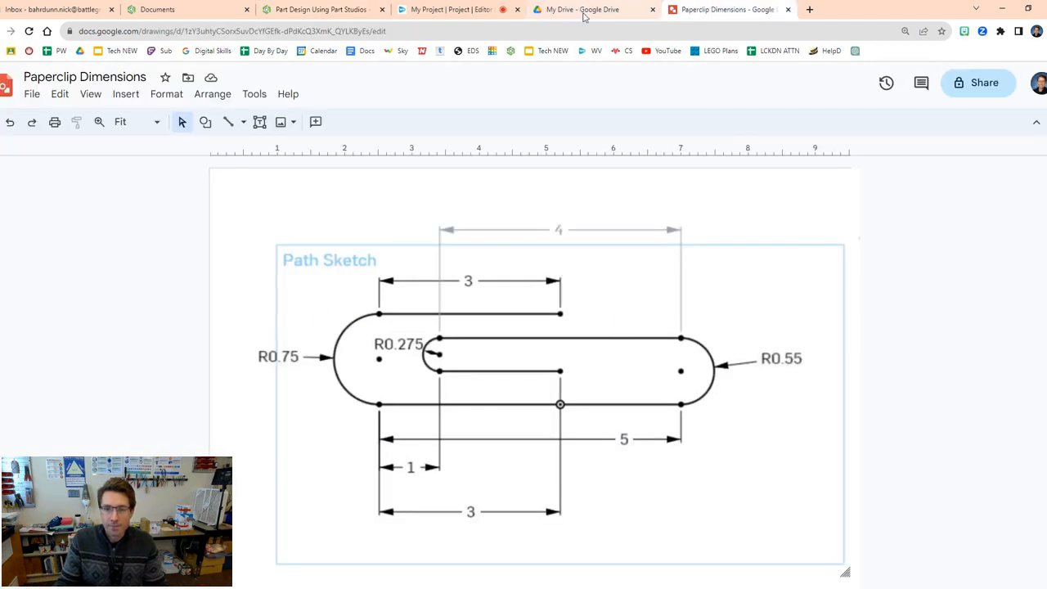
Return to the Onshape documents list and create a public document named Sweep.
{"action": "left_click", "coordinate": [163, 9]}
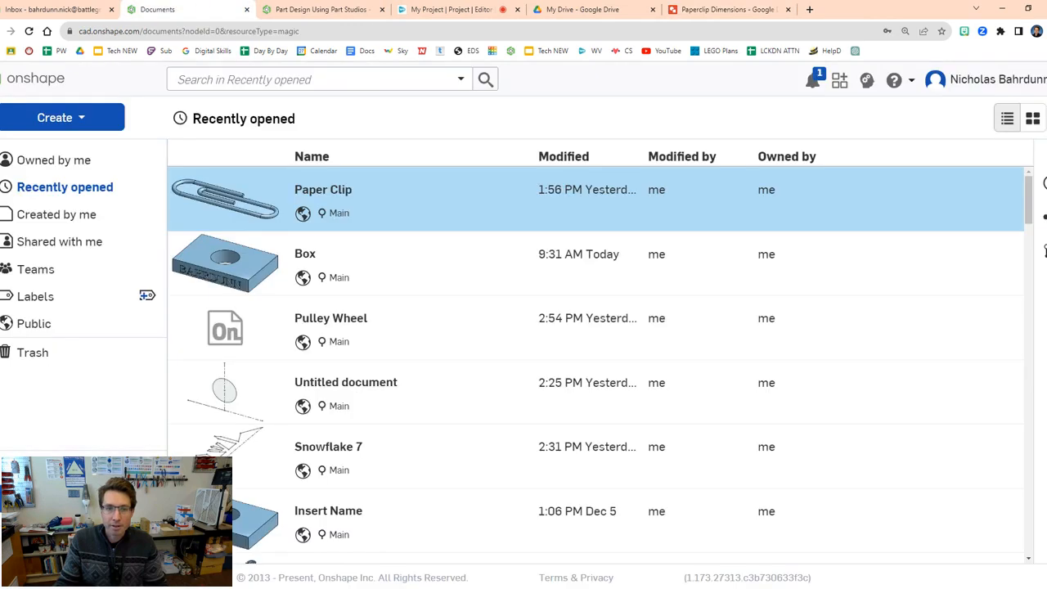
{"action": "left_click", "coordinate": [72, 117]}
{"action": "left_click", "coordinate": [69, 147]}
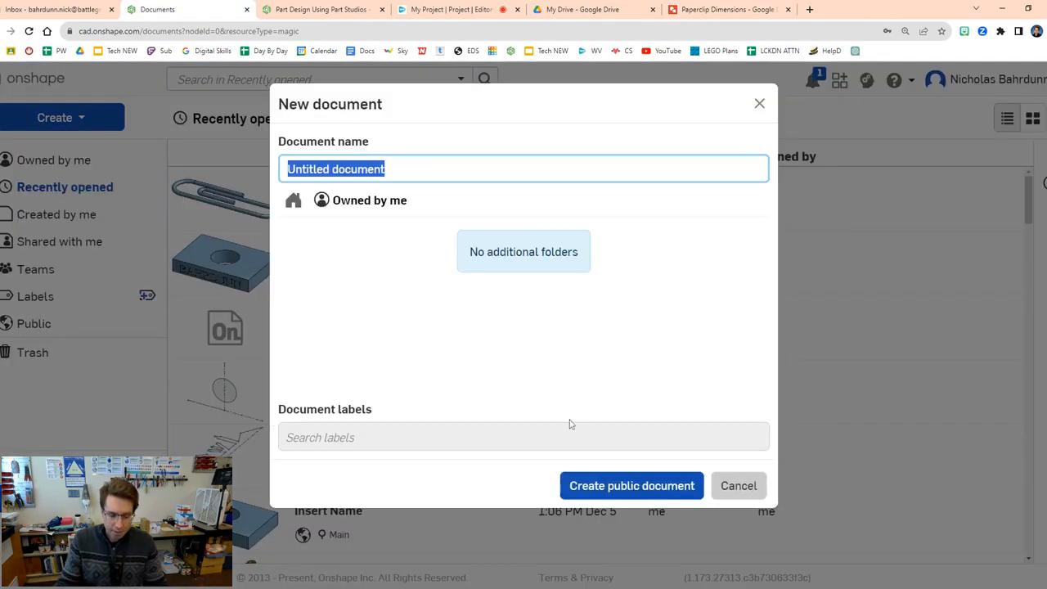
{"action": "type", "text": "Sweep"}
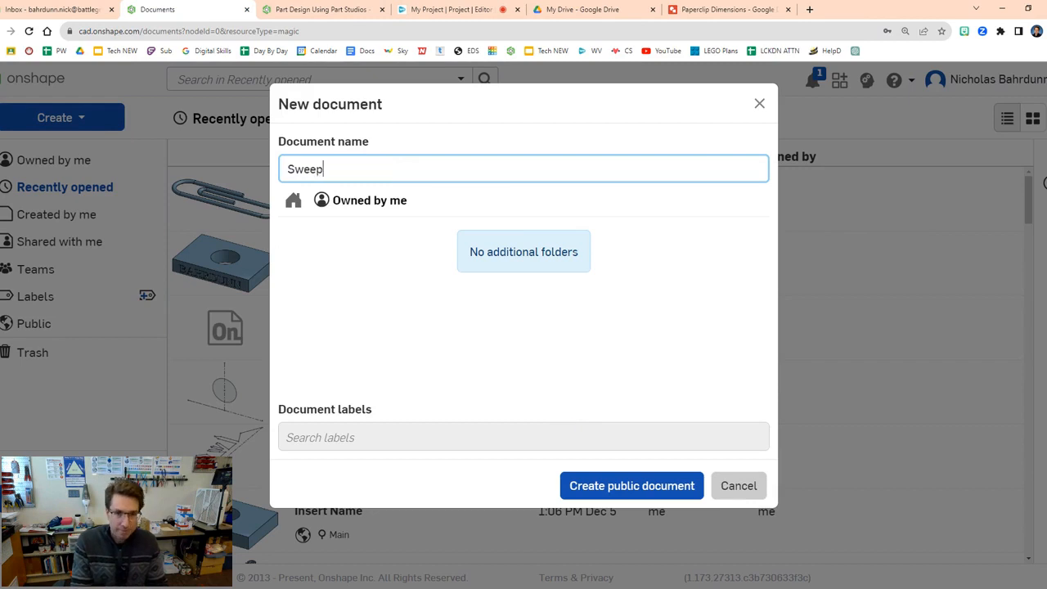
{"action": "left_click", "coordinate": [650, 486]}
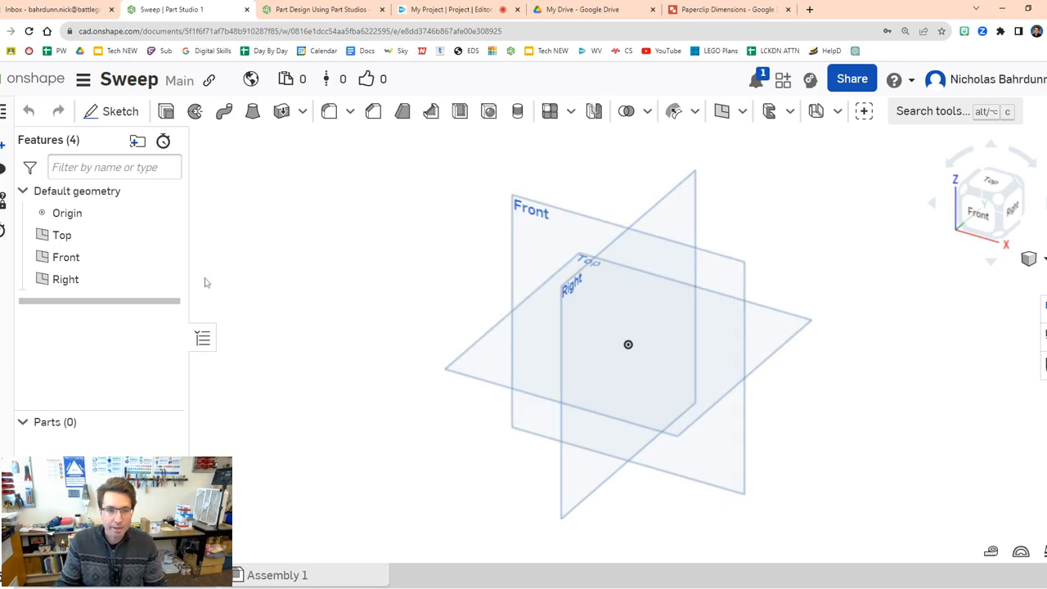
Hide the Front and Right planes and start a sketch on the Top plane, viewed from the top.
{"action": "left_click", "coordinate": [167, 257]}
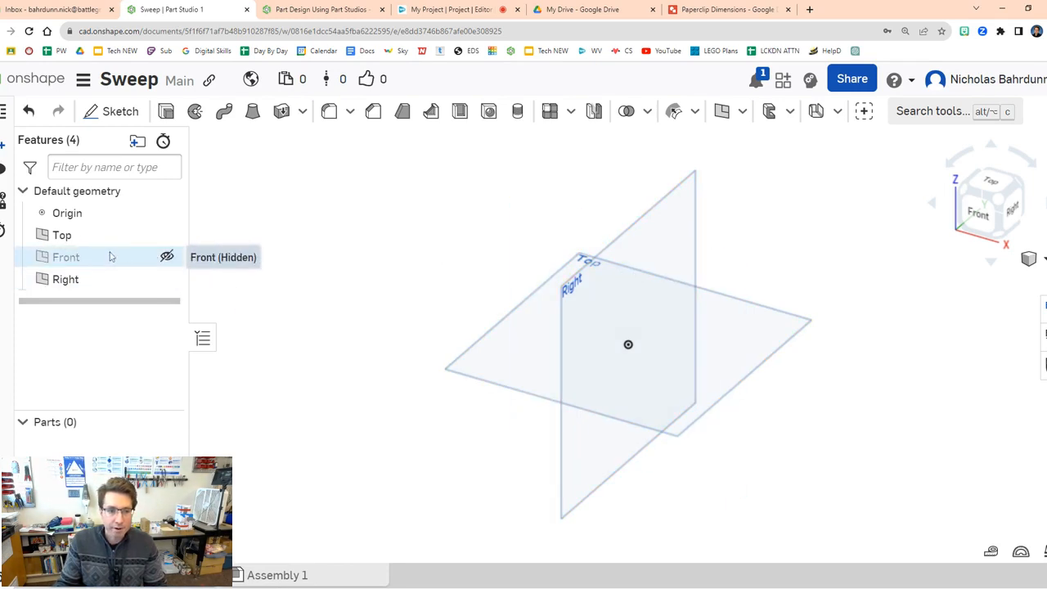
{"action": "left_click", "coordinate": [167, 279]}
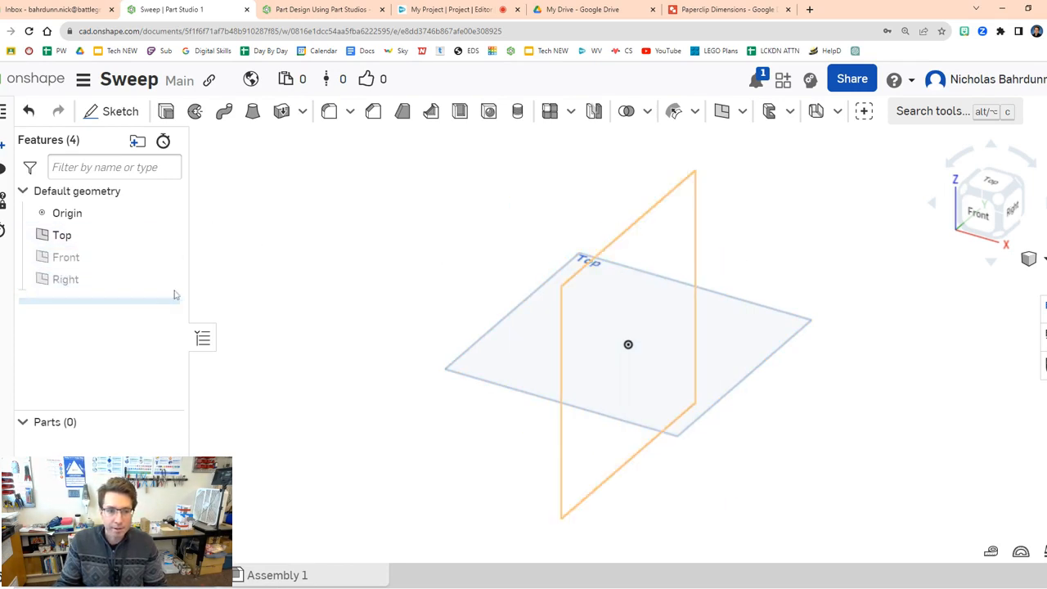
{"action": "left_click", "coordinate": [1011, 184]}
{"action": "scroll", "coordinate": [755, 269], "scroll_direction": "down", "scroll_amount": 2}
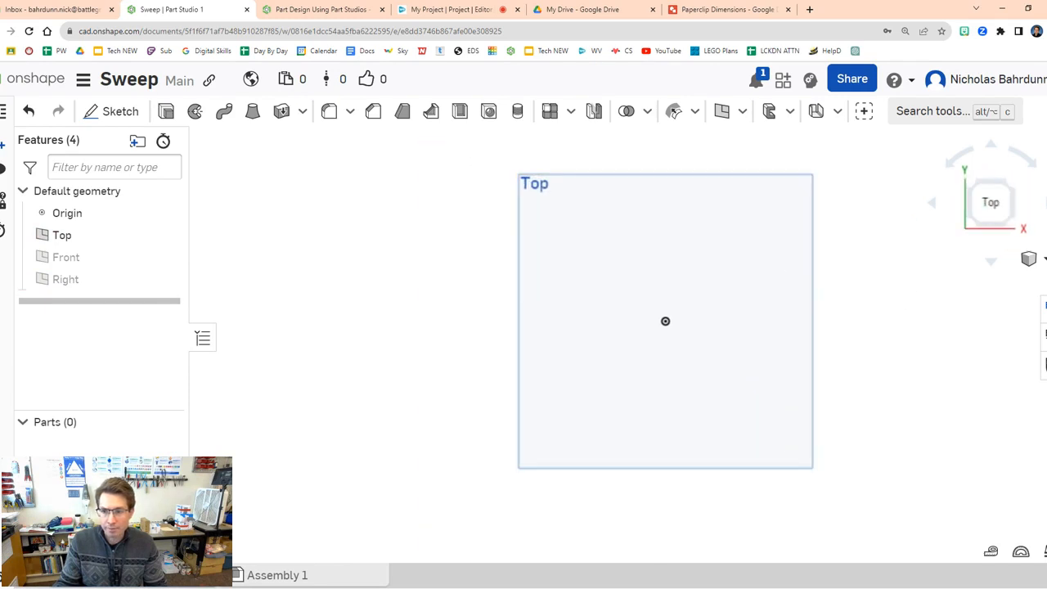
{"action": "left_click", "coordinate": [110, 106]}
{"action": "left_click", "coordinate": [561, 234]}
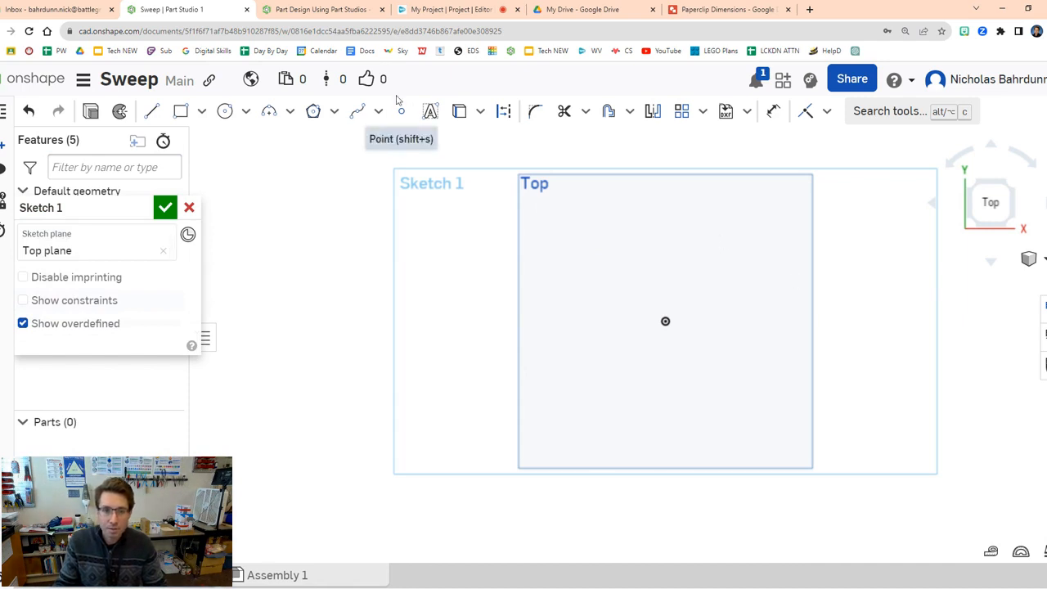
Check the Paperclip Dimensions drawing, then sketch a horizontal line about 3.5 in long running left from a point vertically above the origin.
{"action": "left_click", "coordinate": [730, 9]}
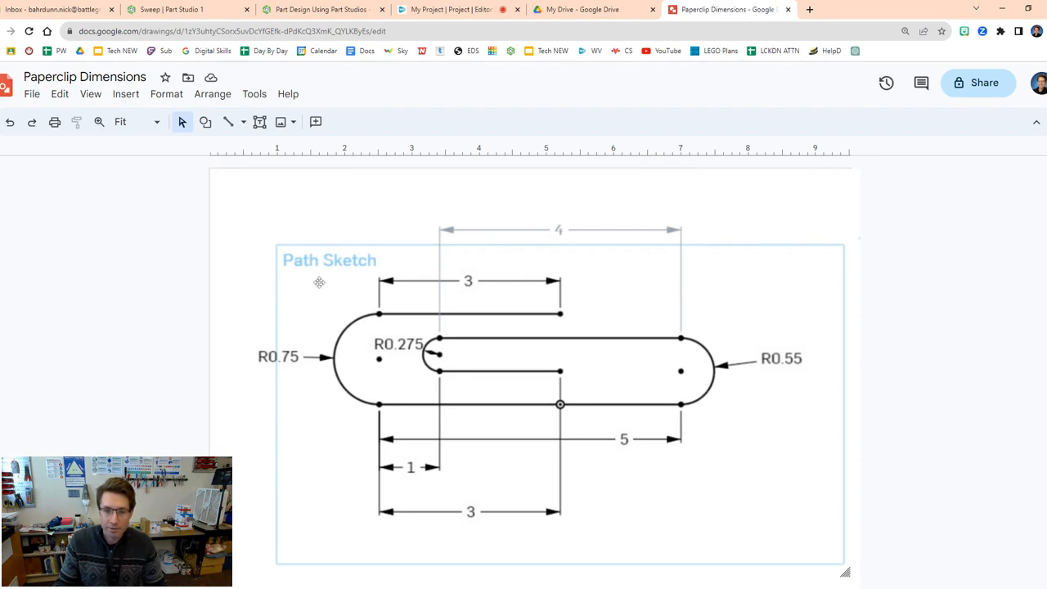
{"action": "left_click", "coordinate": [174, 9]}
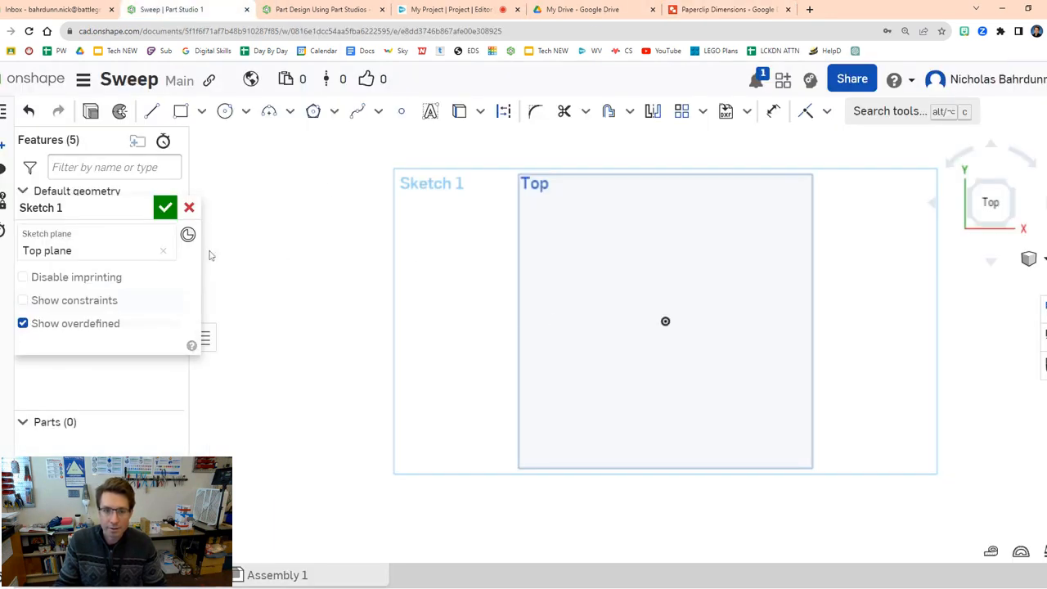
{"action": "left_click", "coordinate": [151, 111]}
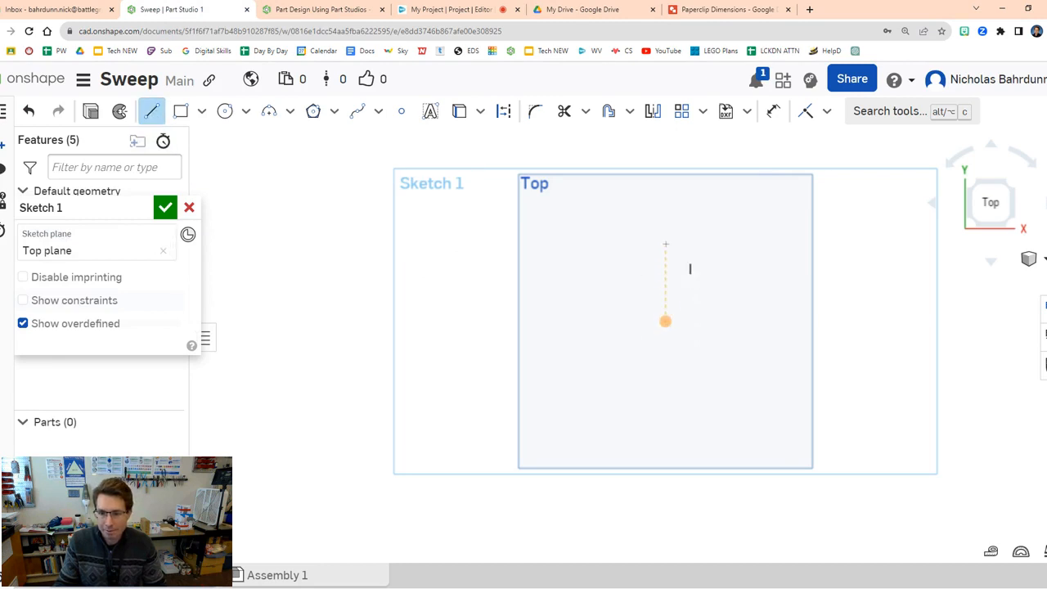
{"action": "left_click", "coordinate": [665, 232]}
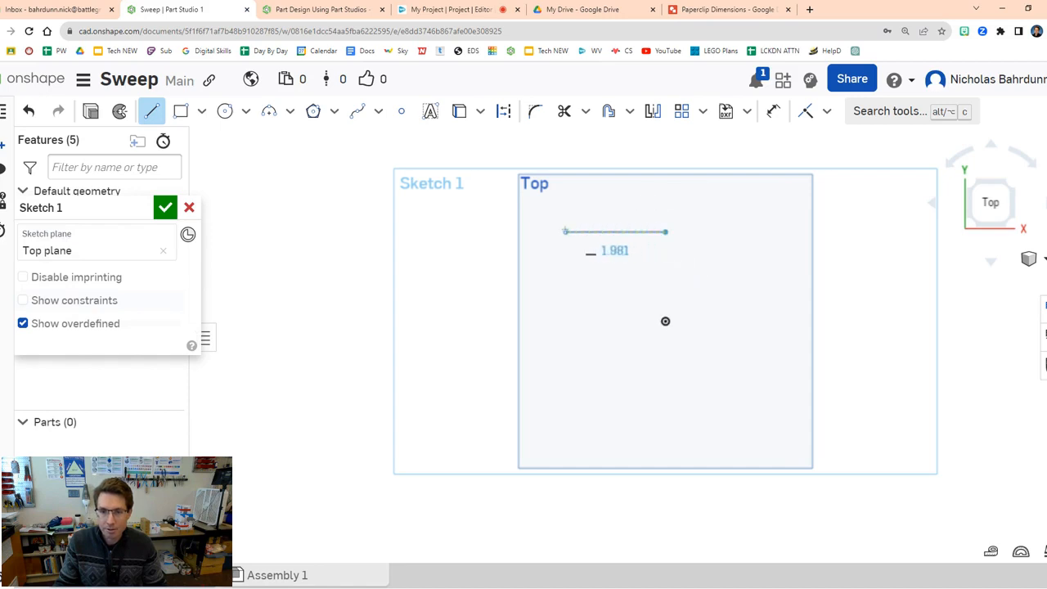
{"action": "left_click", "coordinate": [494, 232]}
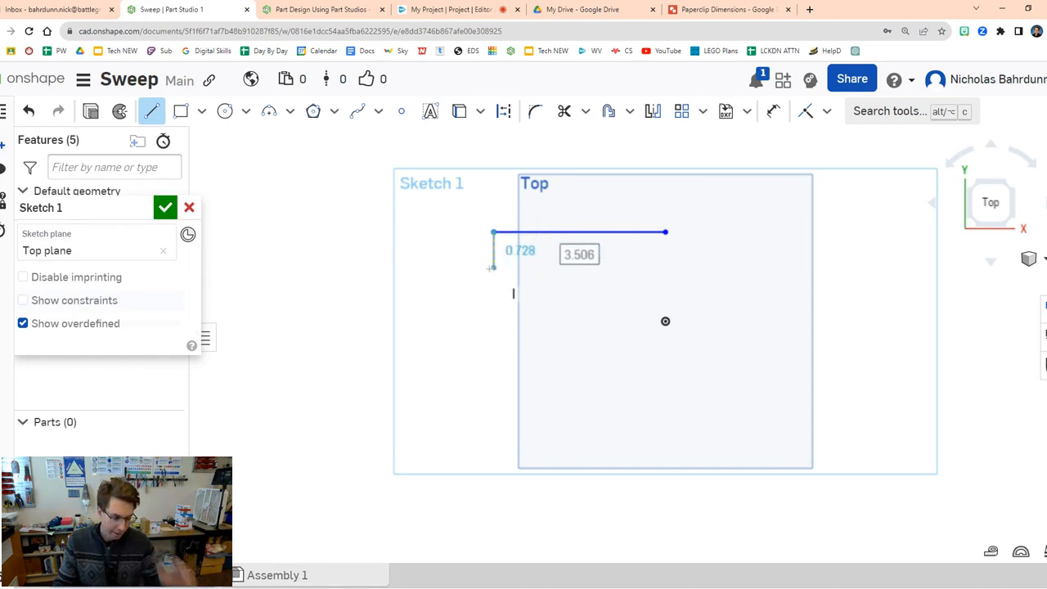
{"action": "key", "text": "Escape"}
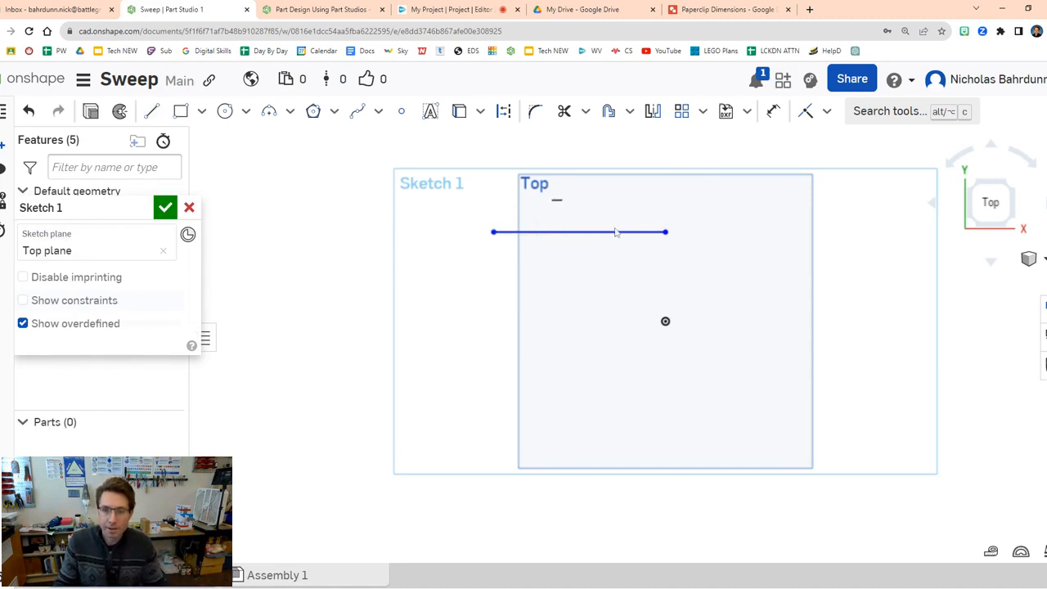
Dimension the horizontal line's length to 3 in.
{"action": "left_click", "coordinate": [773, 110]}
{"action": "left_click", "coordinate": [606, 231]}
{"action": "left_click", "coordinate": [665, 320]}
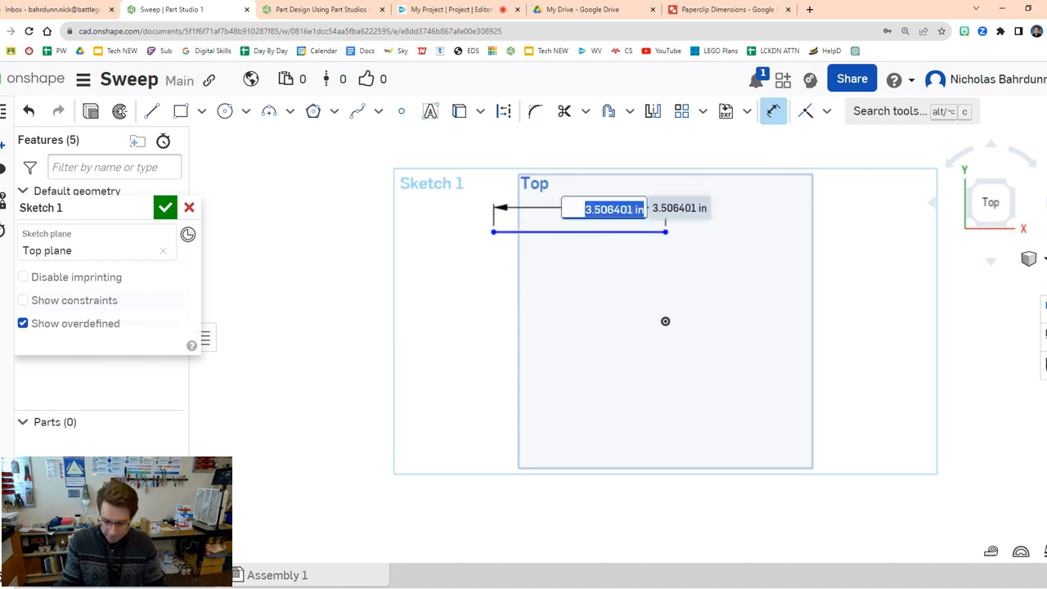
{"action": "type", "text": "3"}
{"action": "key", "text": "Return"}
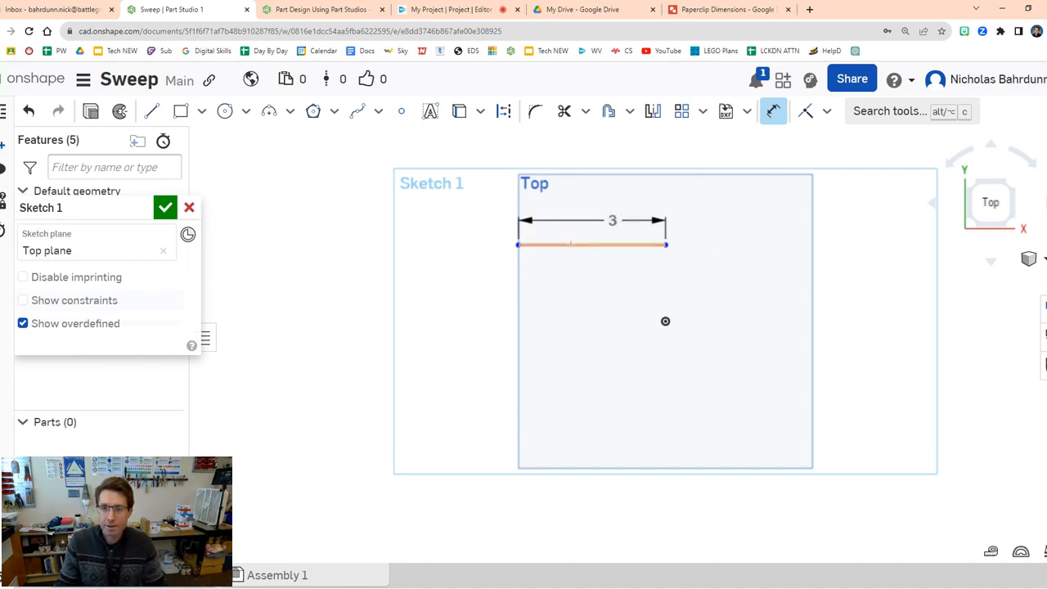
Check the Paperclip Dimensions drawing, then sketch a left-bulging semicircular 3-point arc of about 0.55 in radius downward from the line's left endpoint.
{"action": "left_click", "coordinate": [724, 9]}
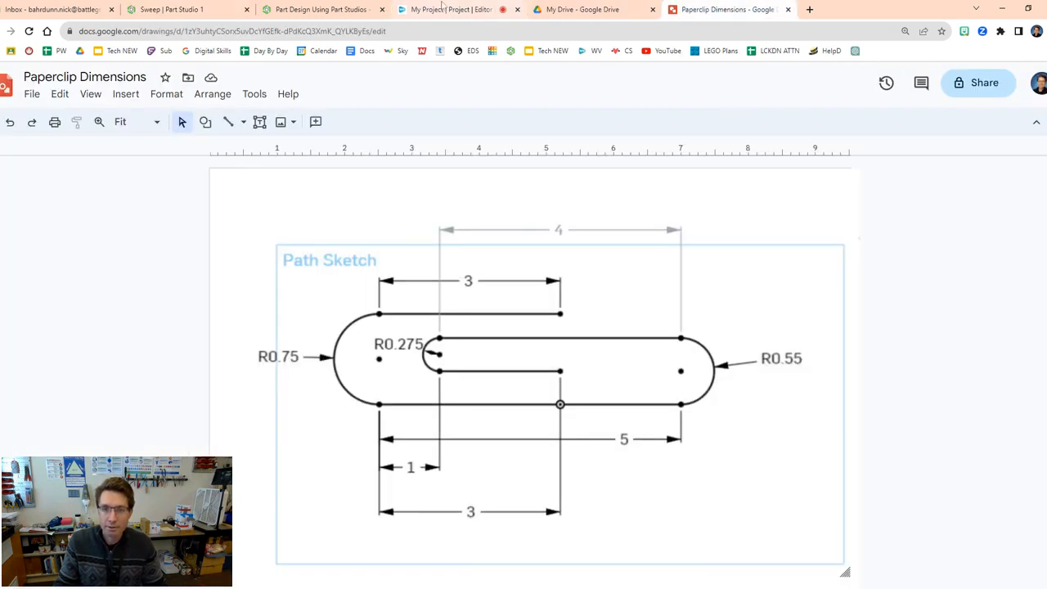
{"action": "left_click", "coordinate": [208, 8]}
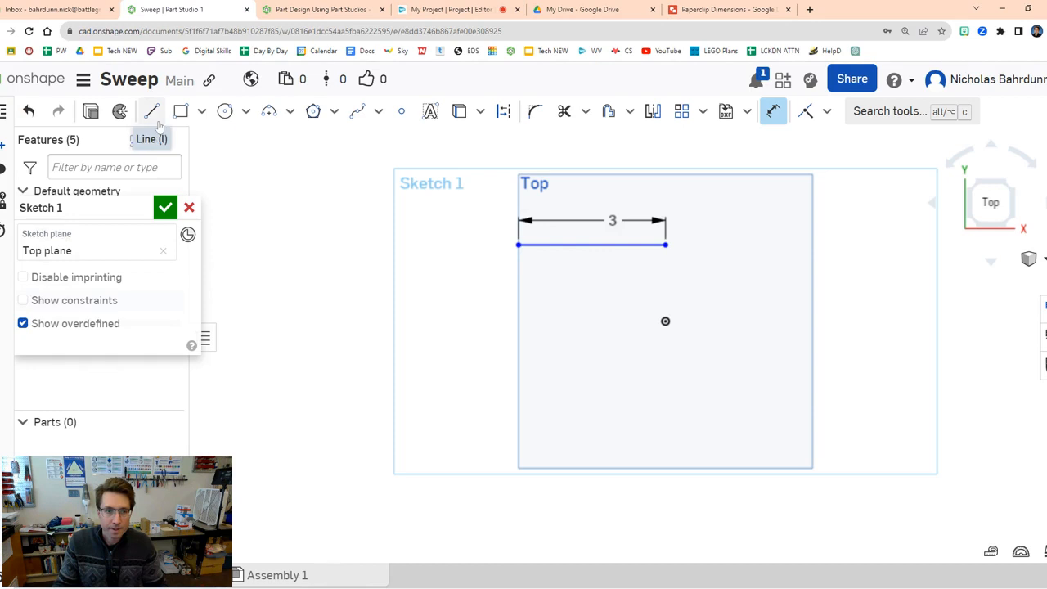
{"action": "left_click", "coordinate": [269, 111]}
{"action": "left_click", "coordinate": [518, 245]}
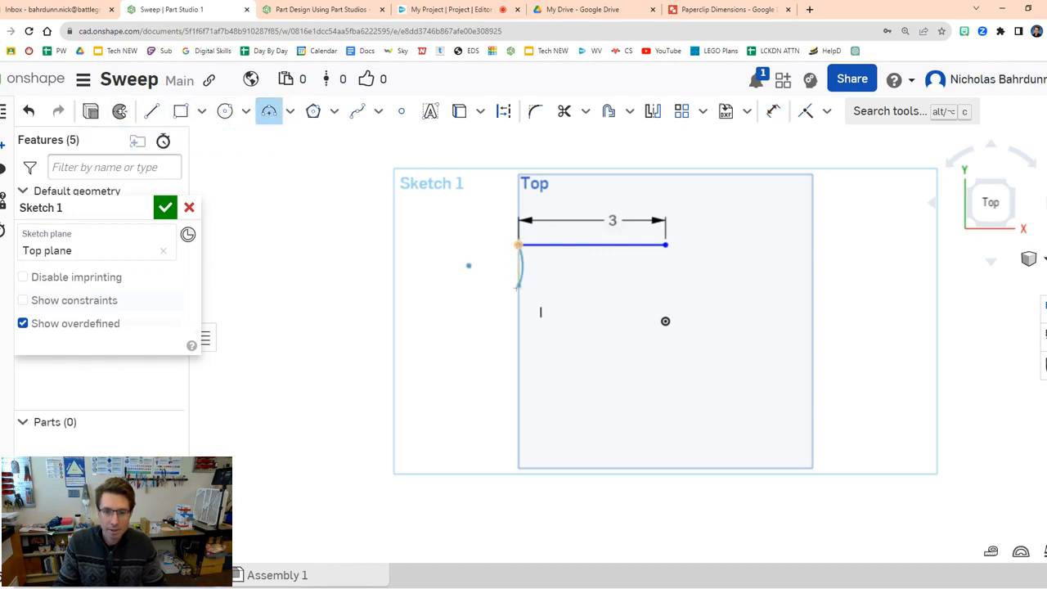
{"action": "left_click", "coordinate": [517, 299]}
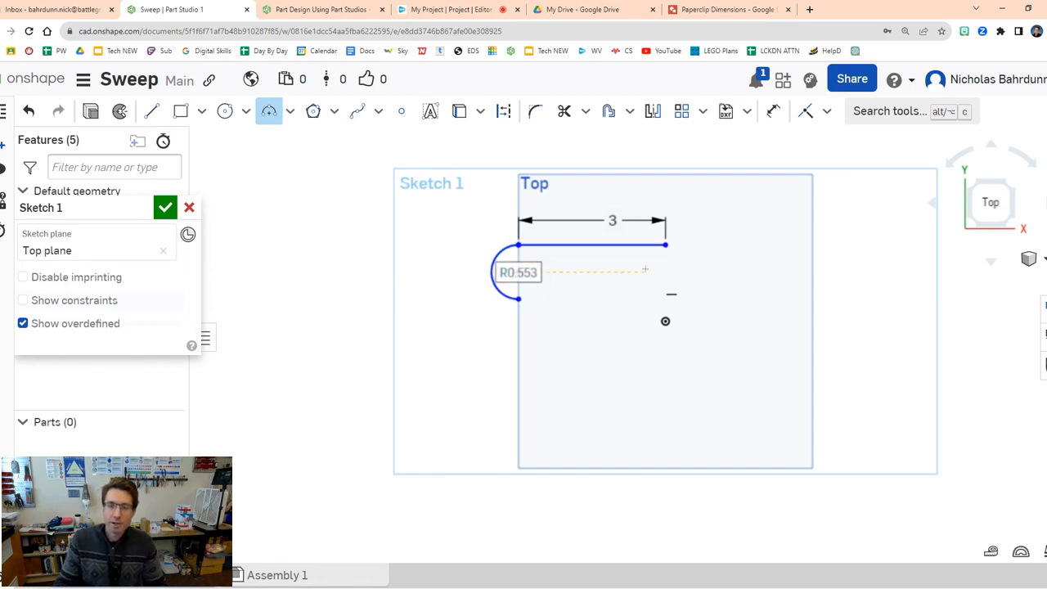
Check the Paperclip Dimensions drawing, then dimension the left arc's radius to 0.75 in.
{"action": "key", "text": "Escape"}
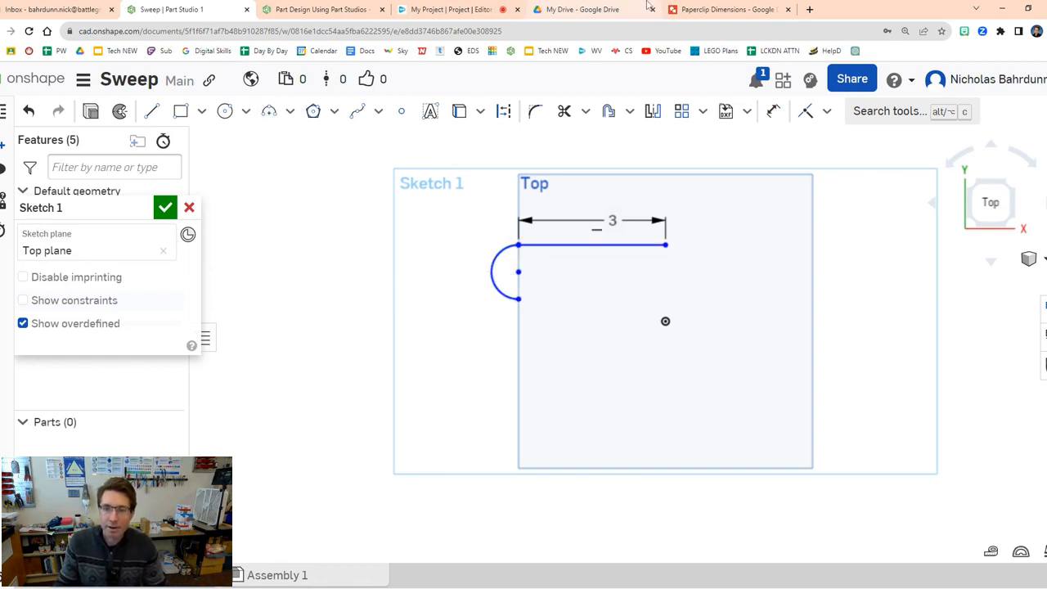
{"action": "left_click", "coordinate": [702, 11]}
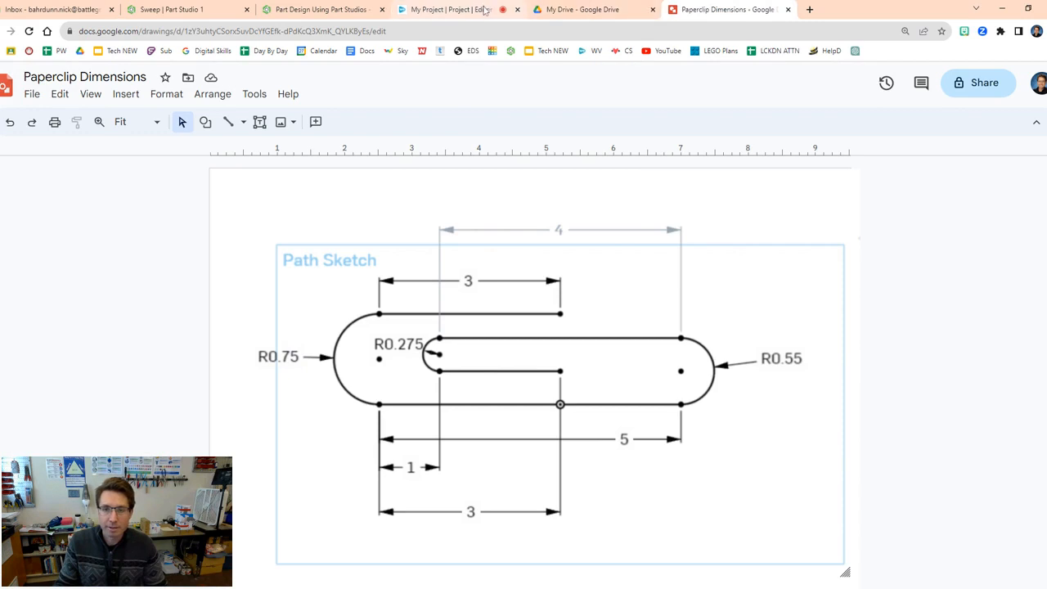
{"action": "left_click", "coordinate": [168, 10]}
{"action": "left_click", "coordinate": [773, 111]}
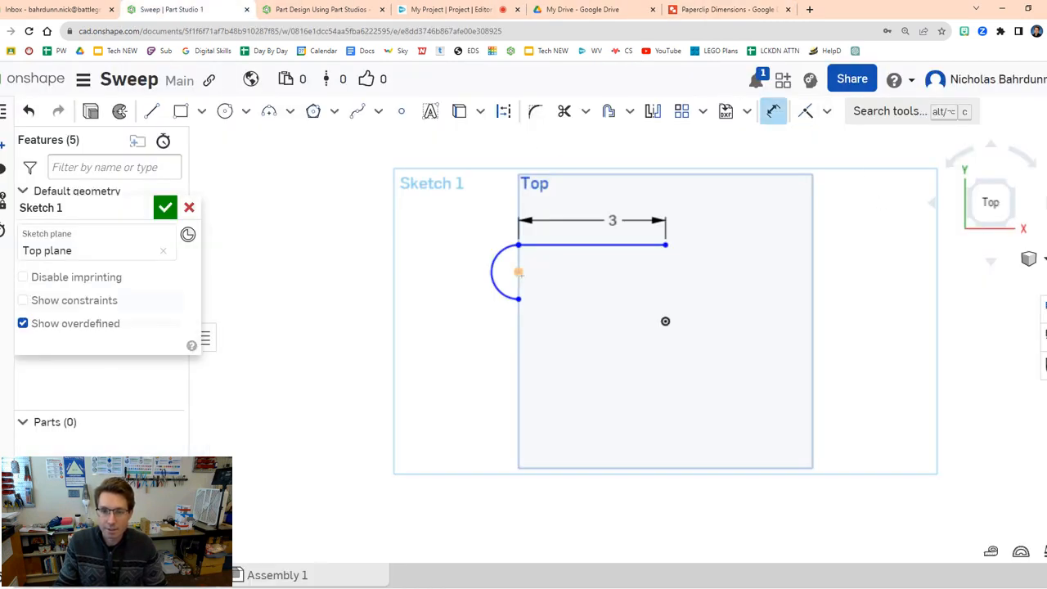
{"action": "left_click", "coordinate": [492, 278]}
{"action": "left_click", "coordinate": [449, 296]}
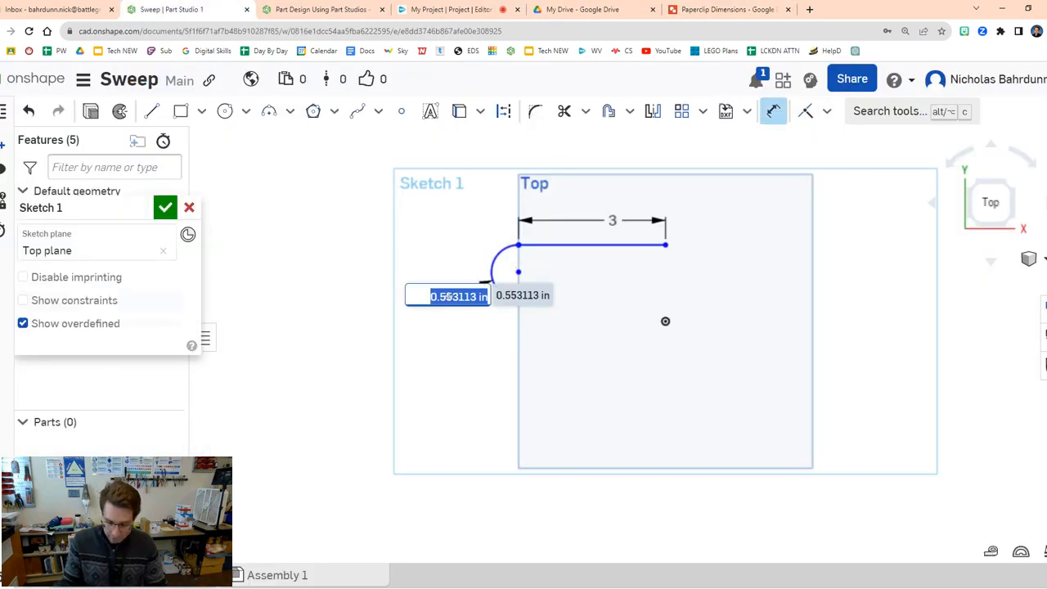
{"action": "type", "text": "0"}
{"action": "key", "text": "Return"}
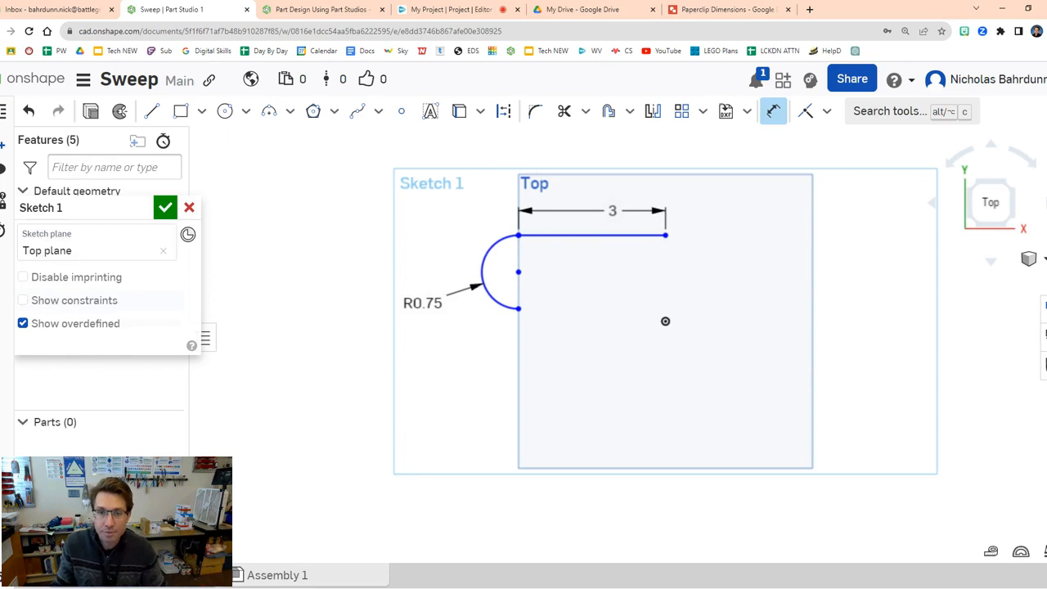
Check the Paperclip Dimensions drawing, then sketch a horizontal line running right from the left arc's lower endpoint to well past the origin.
{"action": "left_click", "coordinate": [734, 9]}
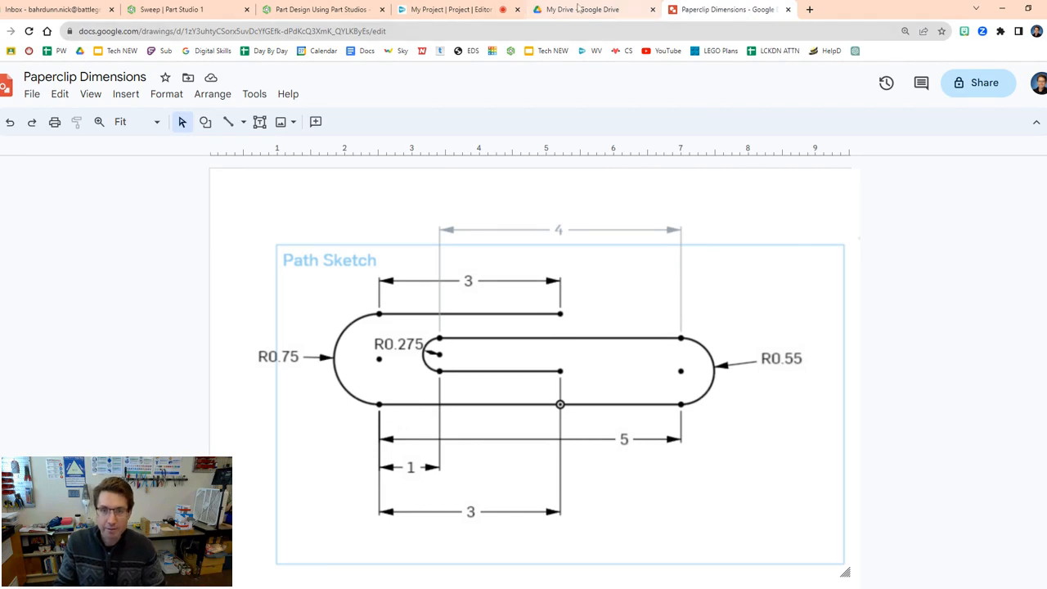
{"action": "left_click", "coordinate": [191, 9]}
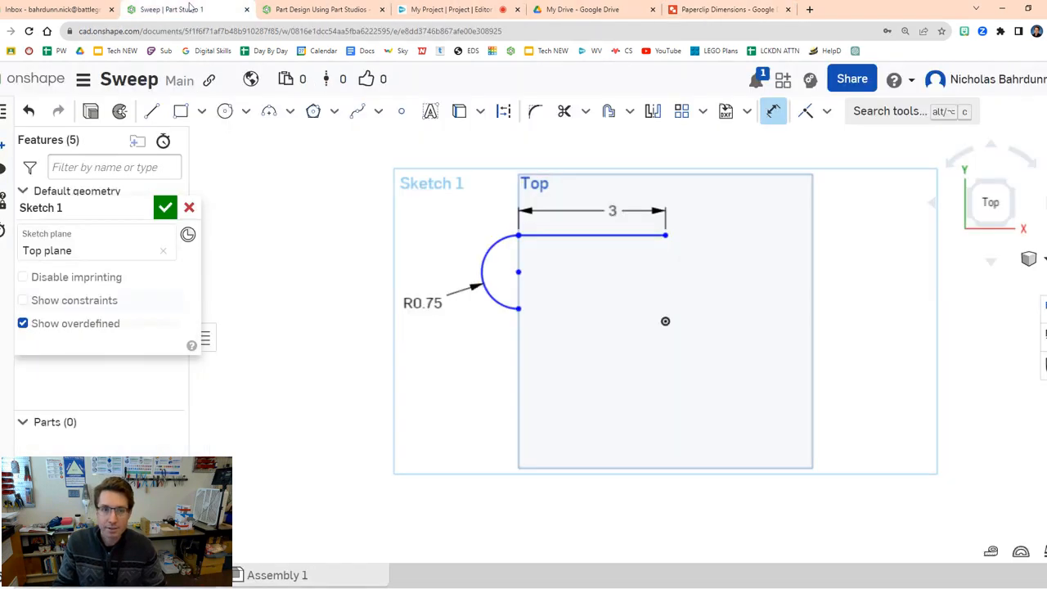
{"action": "left_click", "coordinate": [152, 110]}
{"action": "left_click", "coordinate": [518, 308]}
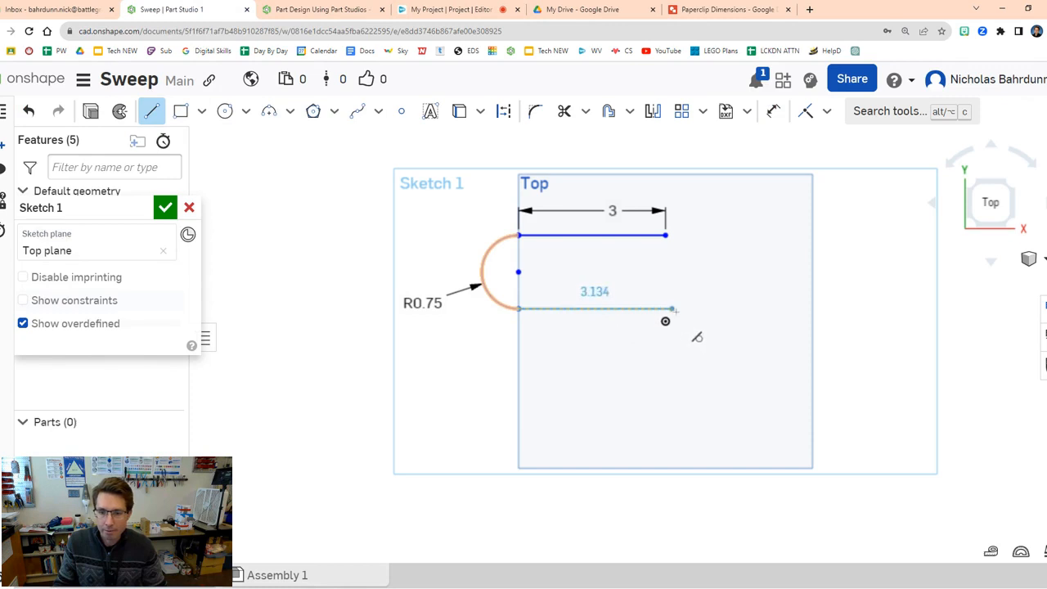
{"action": "left_click", "coordinate": [790, 309]}
{"action": "key", "text": "Escape"}
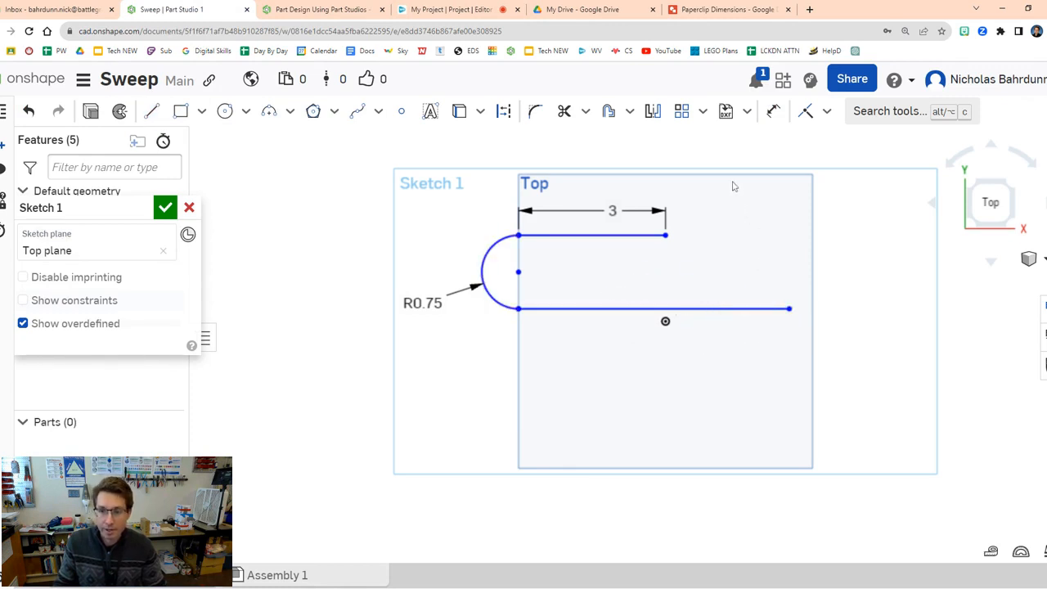
Dimension the lower horizontal line's length to 5 in, placing the dimension below the line.
{"action": "left_click", "coordinate": [773, 111]}
{"action": "left_click", "coordinate": [665, 321]}
{"action": "left_click", "coordinate": [665, 321]}
{"action": "type", "text": "5"}
{"action": "key", "text": "Return"}
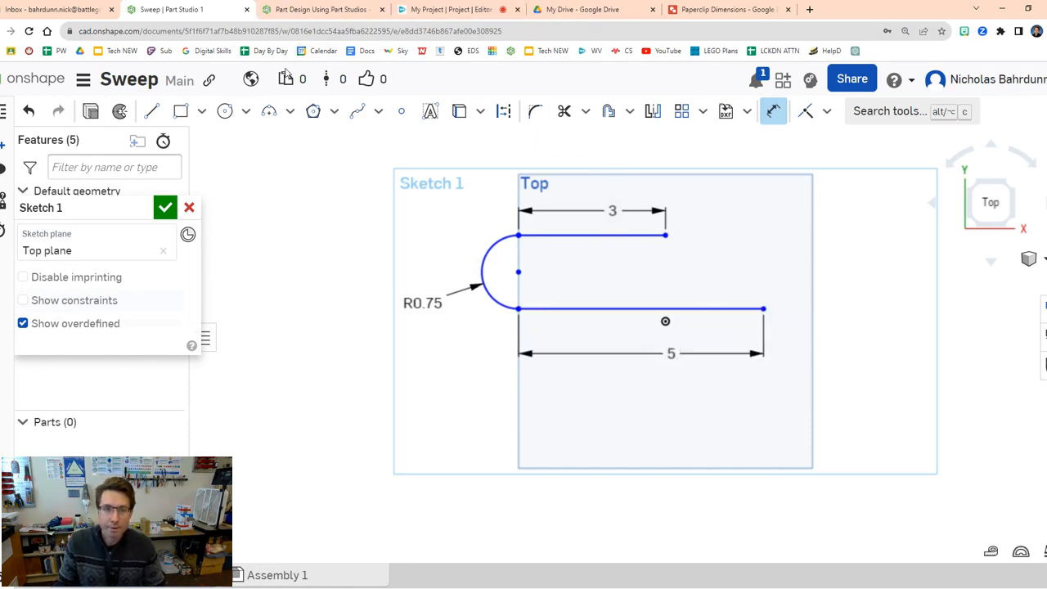
Check the Paperclip Dimensions drawing, then sketch a right-bulging semicircular 3-point arc of about 0.43 in radius upward from the lower line's right endpoint.
{"action": "left_click", "coordinate": [728, 11]}
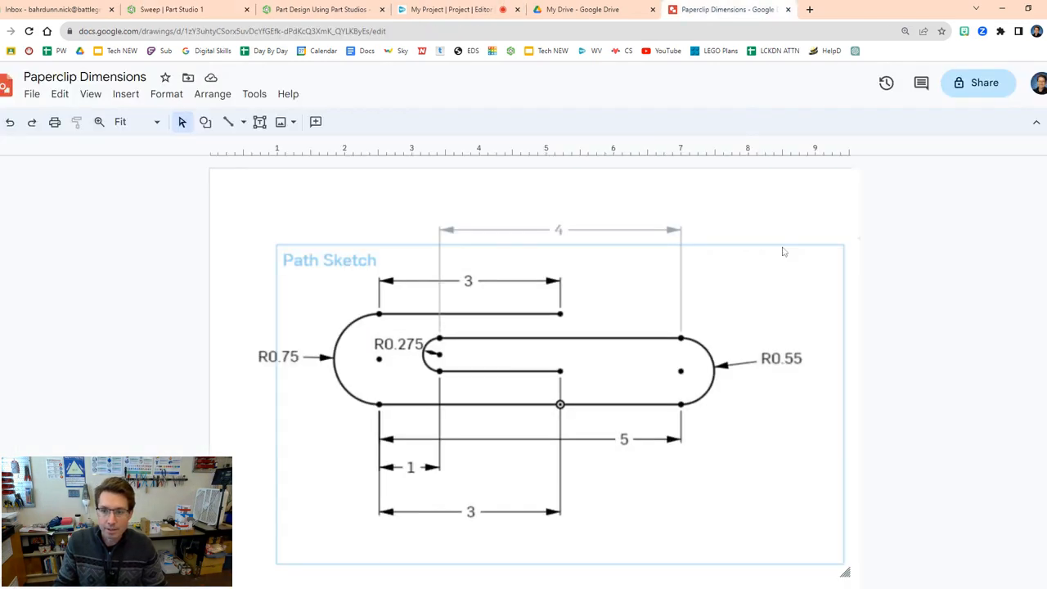
{"action": "left_click", "coordinate": [166, 9]}
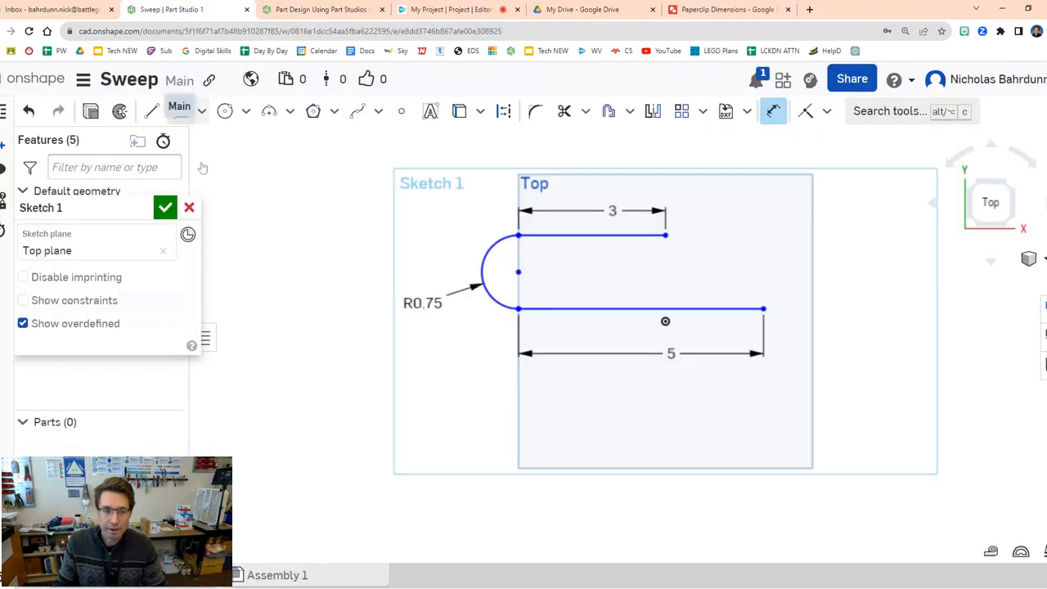
{"action": "left_click", "coordinate": [269, 111]}
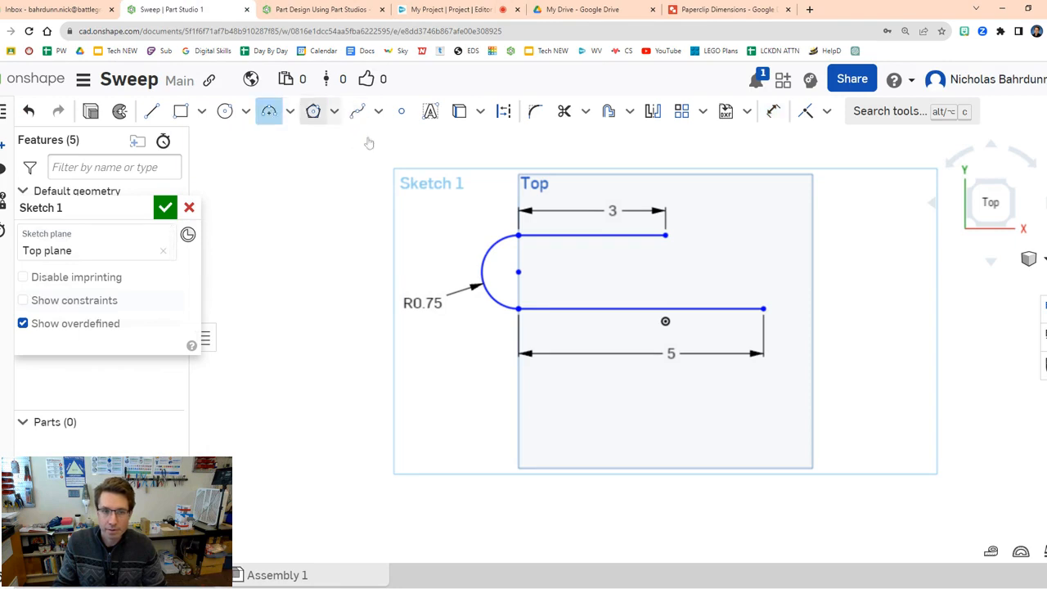
{"action": "left_click", "coordinate": [764, 309]}
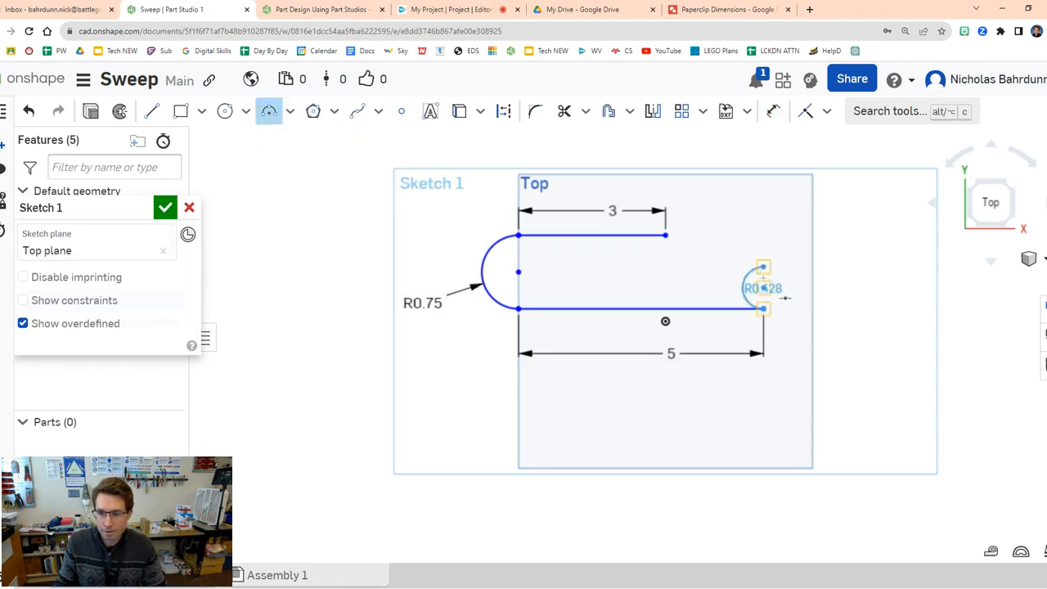
{"action": "left_click", "coordinate": [763, 267]}
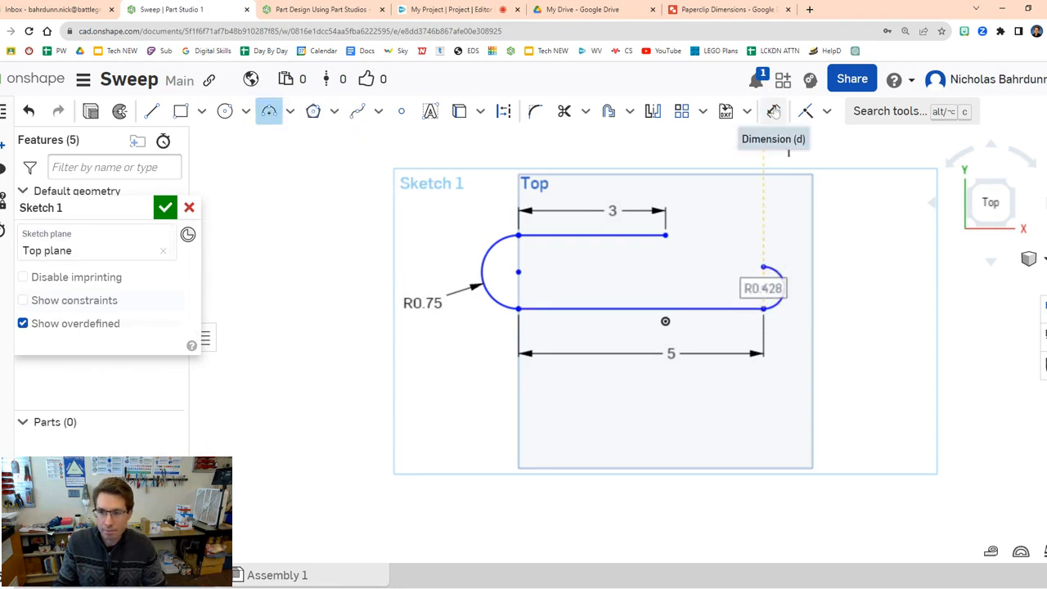
Dimension the right arc's radius to 0.55 in.
{"action": "left_click", "coordinate": [773, 110]}
{"action": "left_click", "coordinate": [780, 284]}
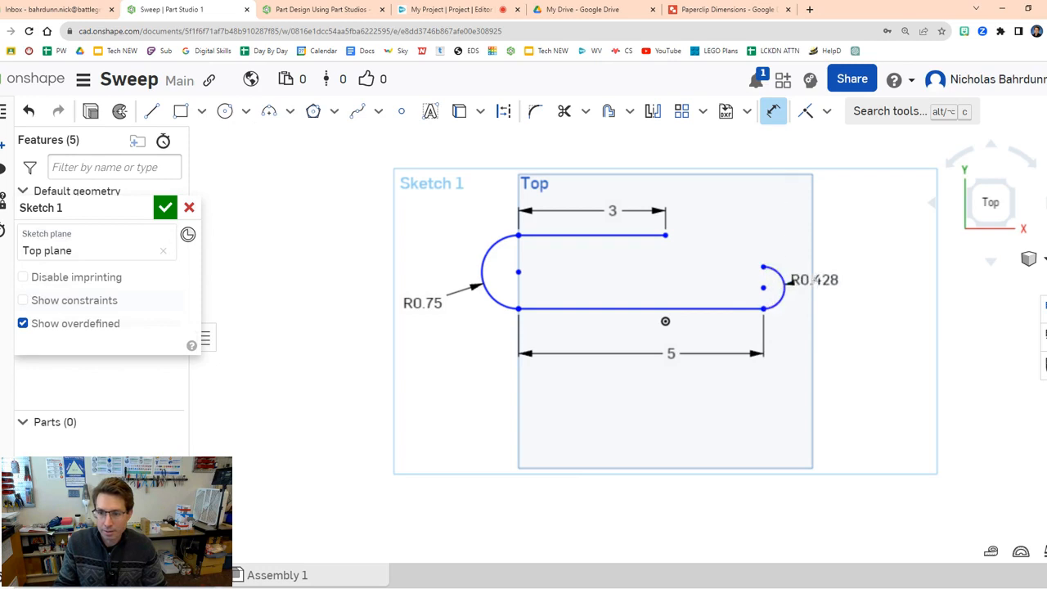
{"action": "left_click", "coordinate": [880, 289]}
{"action": "type", "text": ".55"}
{"action": "key", "text": "Return"}
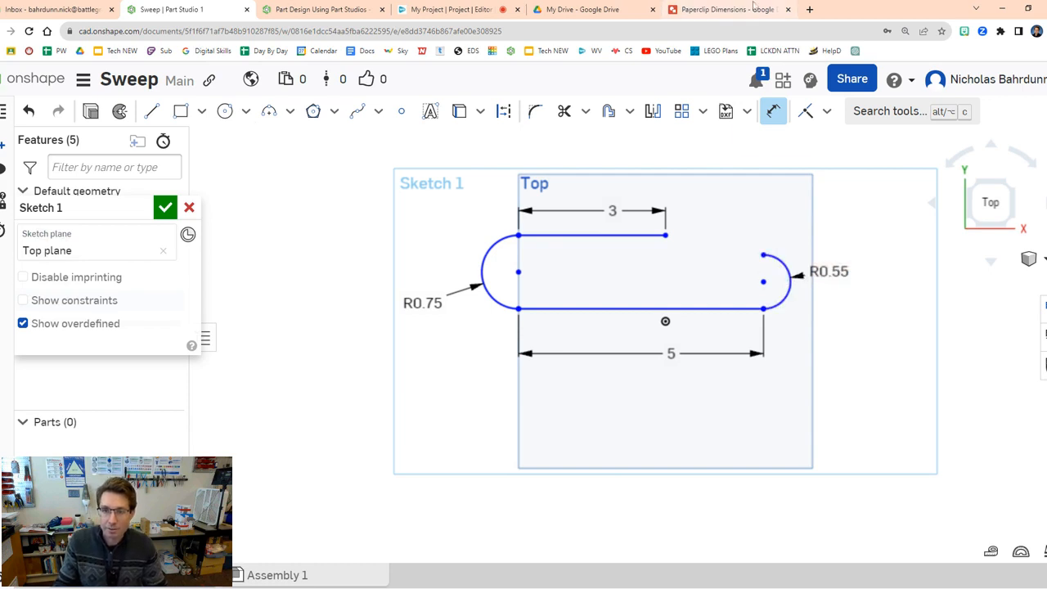
Check the Paperclip Dimensions drawing, then sketch a horizontal line about 4.6 in long running left from the right arc's upper endpoint.
{"action": "left_click", "coordinate": [728, 9]}
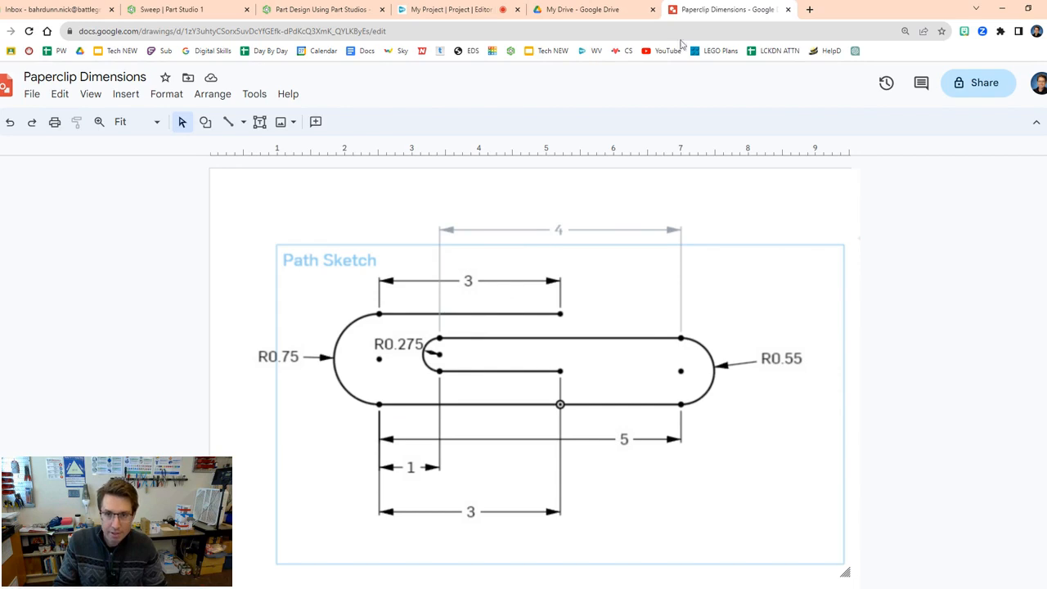
{"action": "left_click", "coordinate": [204, 10]}
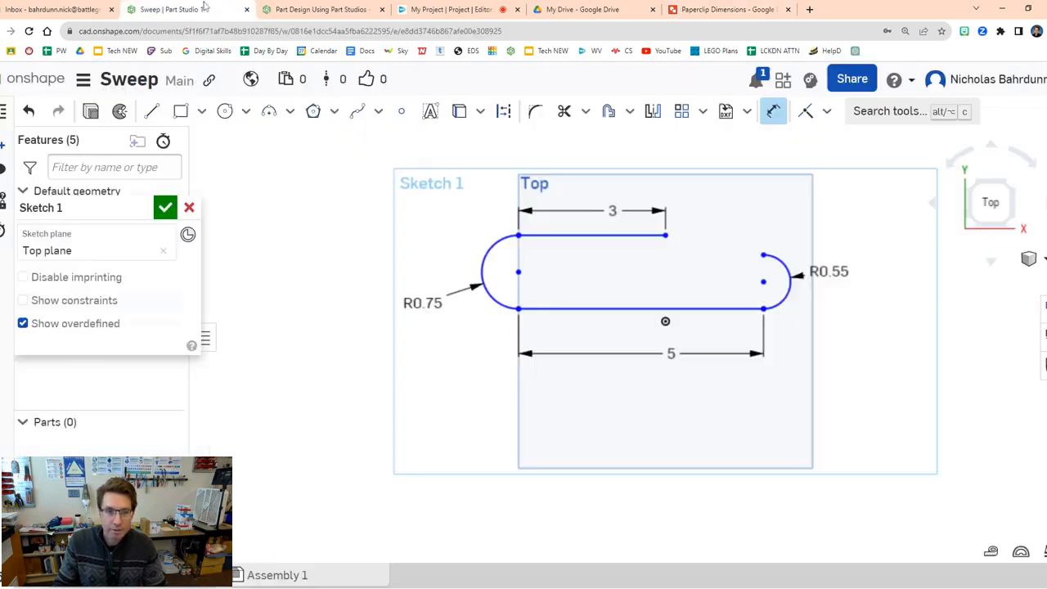
{"action": "left_click", "coordinate": [152, 113]}
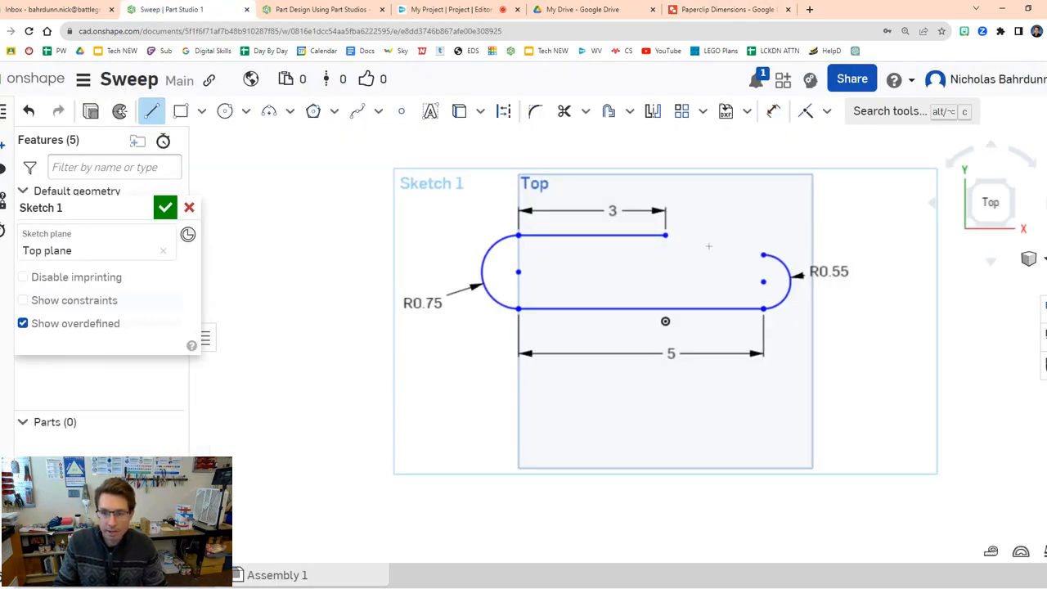
{"action": "left_click", "coordinate": [763, 255]}
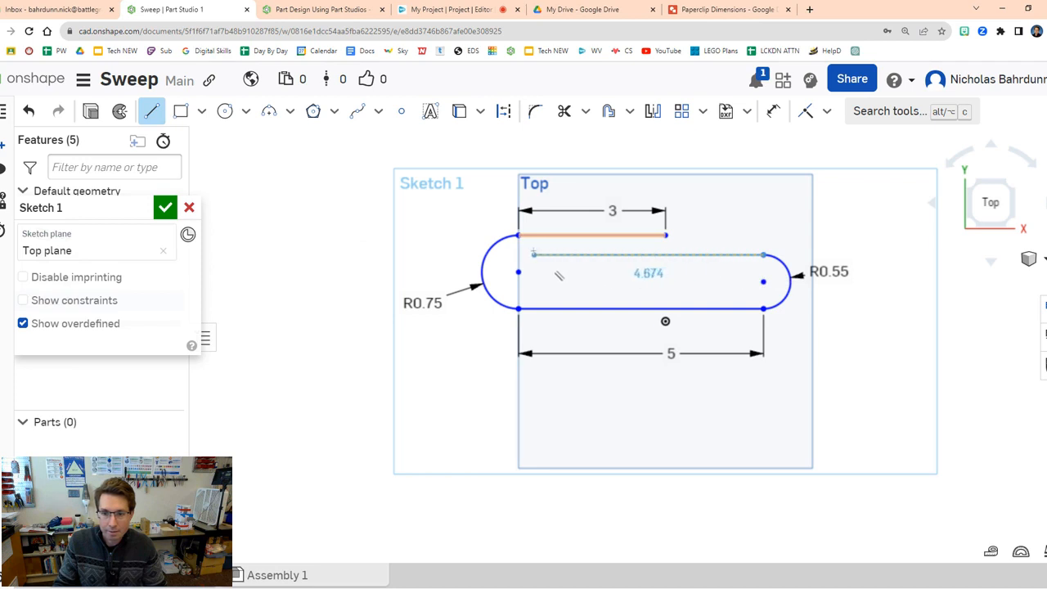
{"action": "left_click", "coordinate": [536, 255]}
{"action": "key", "text": "Escape"}
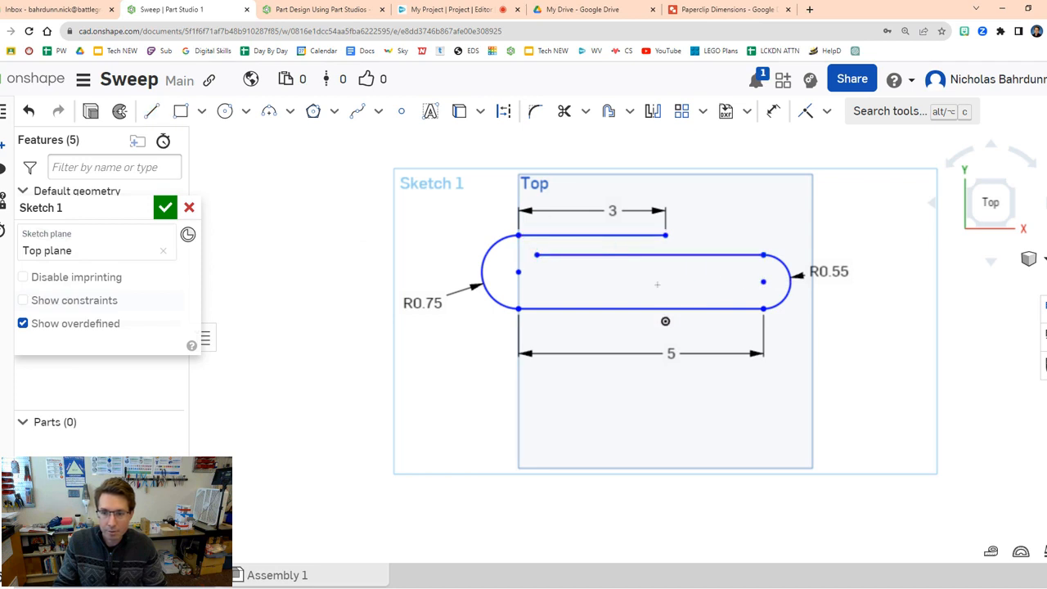
Dimension the inner horizontal line's length to 4 in.
{"action": "left_click", "coordinate": [773, 111]}
{"action": "left_click", "coordinate": [654, 255]}
{"action": "left_click", "coordinate": [669, 282]}
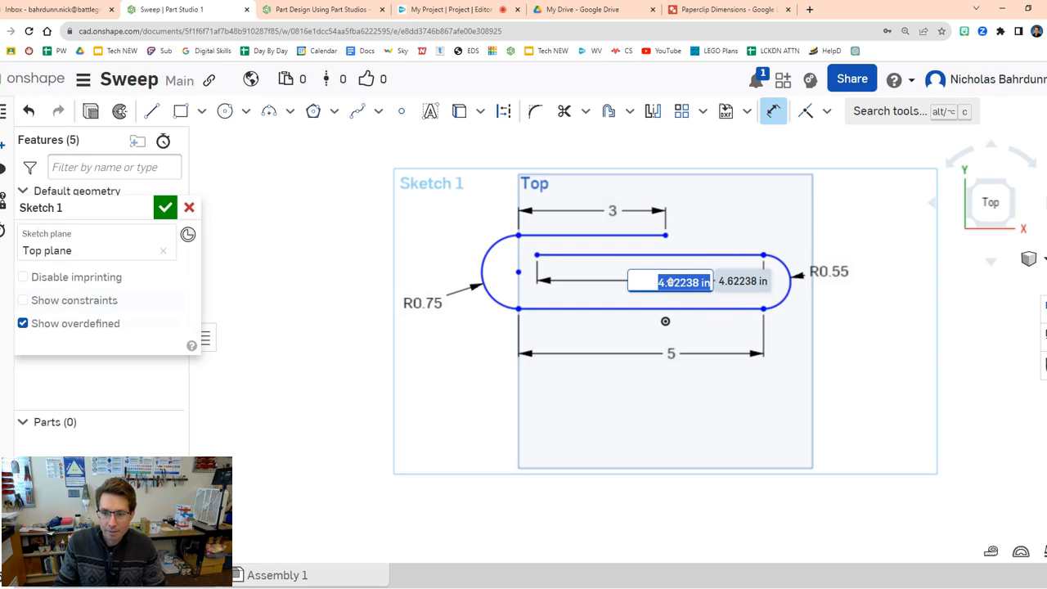
{"action": "type", "text": "4"}
{"action": "key", "text": "Return"}
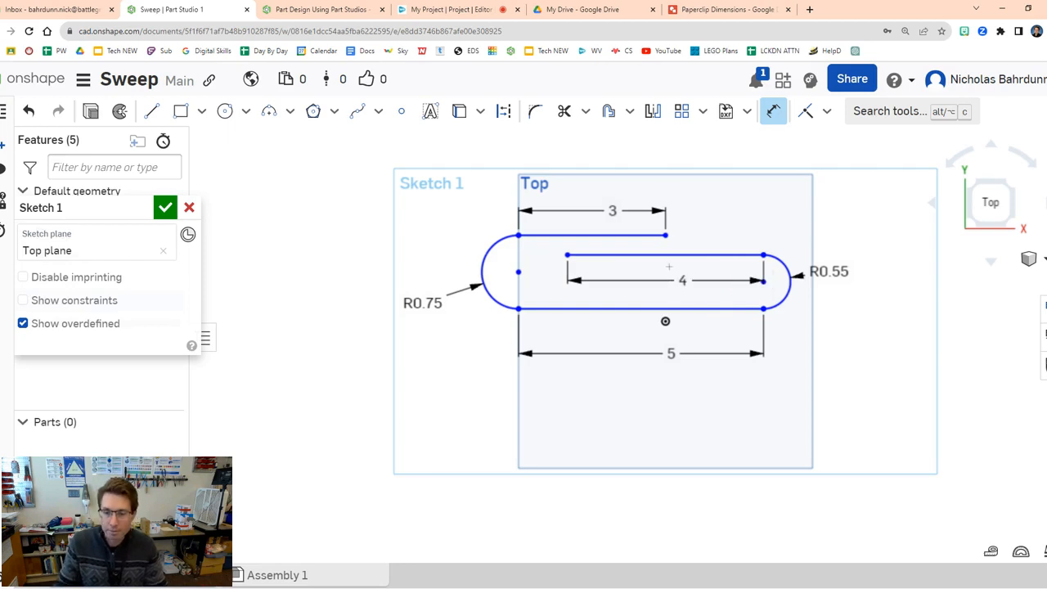
Check the Paperclip Dimensions drawing, then sketch a left-bulging semicircular 3-point arc of about 0.29 in radius downward from the inner line's left endpoint.
{"action": "left_click", "coordinate": [720, 9]}
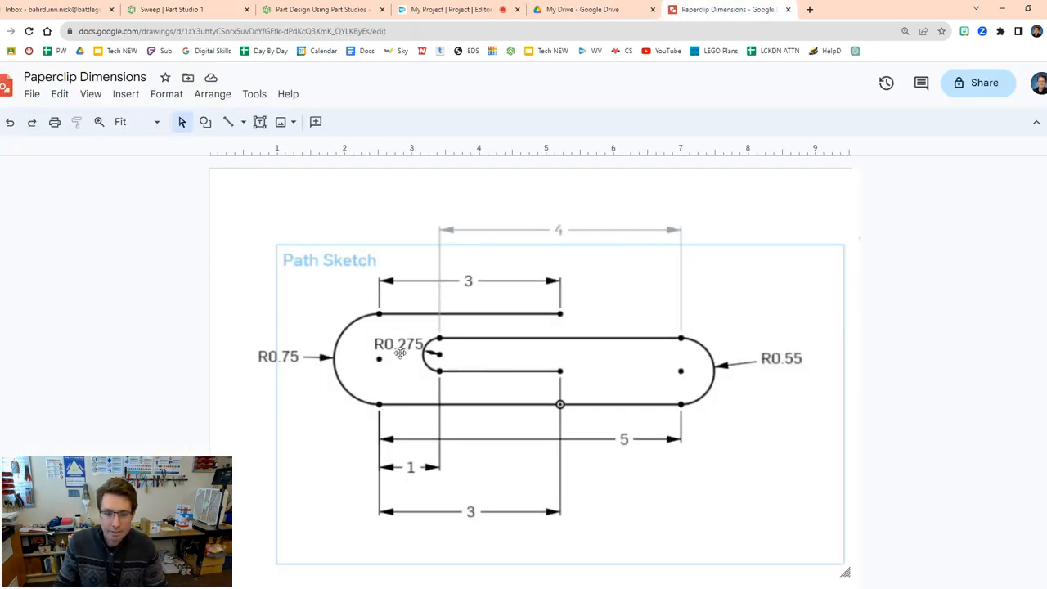
{"action": "left_click", "coordinate": [564, 6]}
{"action": "left_click", "coordinate": [719, 9]}
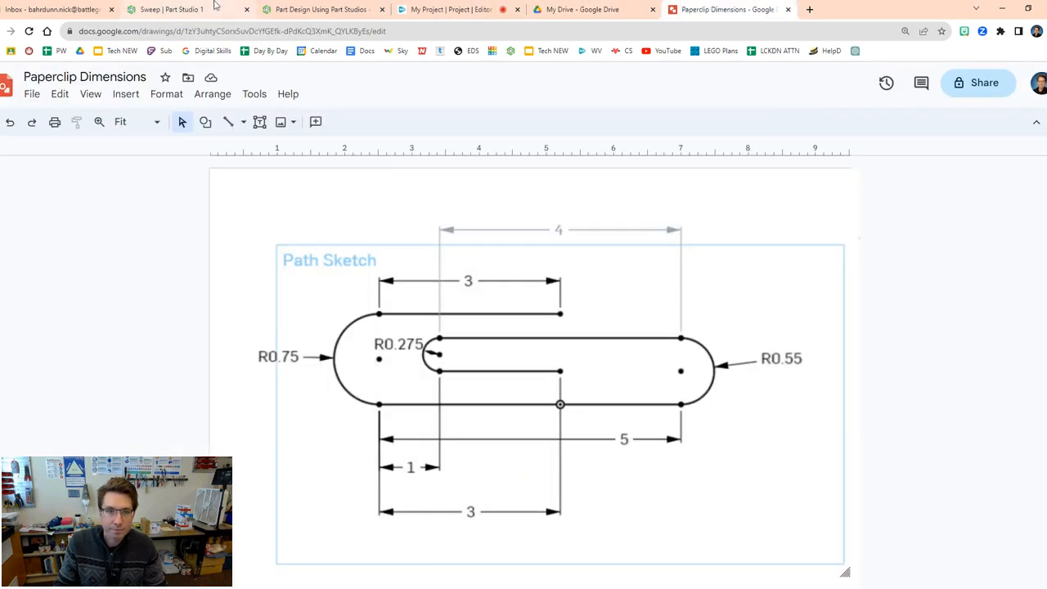
{"action": "left_click", "coordinate": [172, 9]}
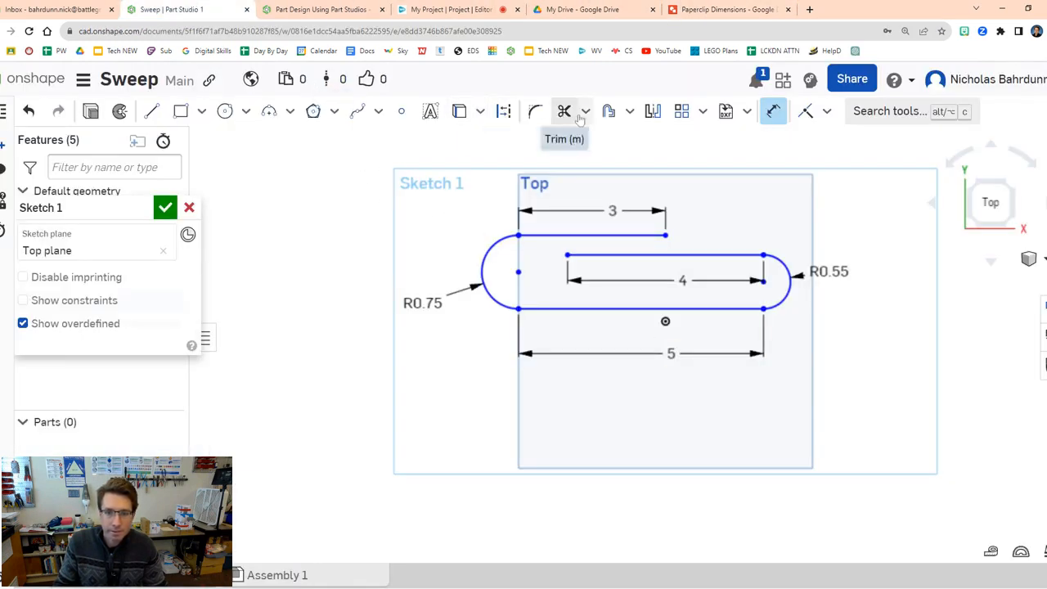
{"action": "left_click", "coordinate": [269, 111]}
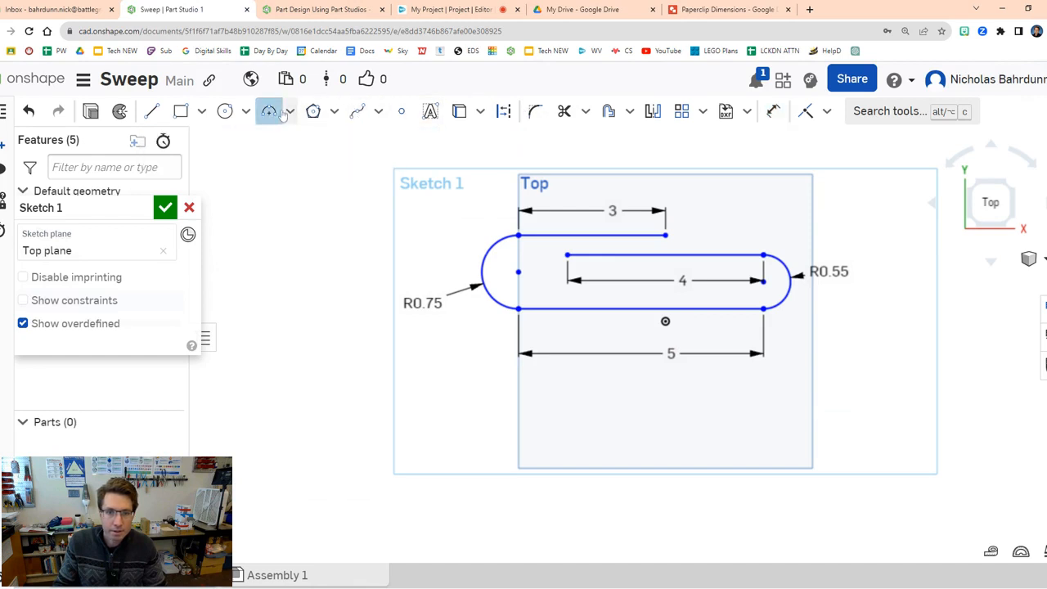
{"action": "left_click", "coordinate": [567, 255]}
{"action": "left_click", "coordinate": [567, 280]}
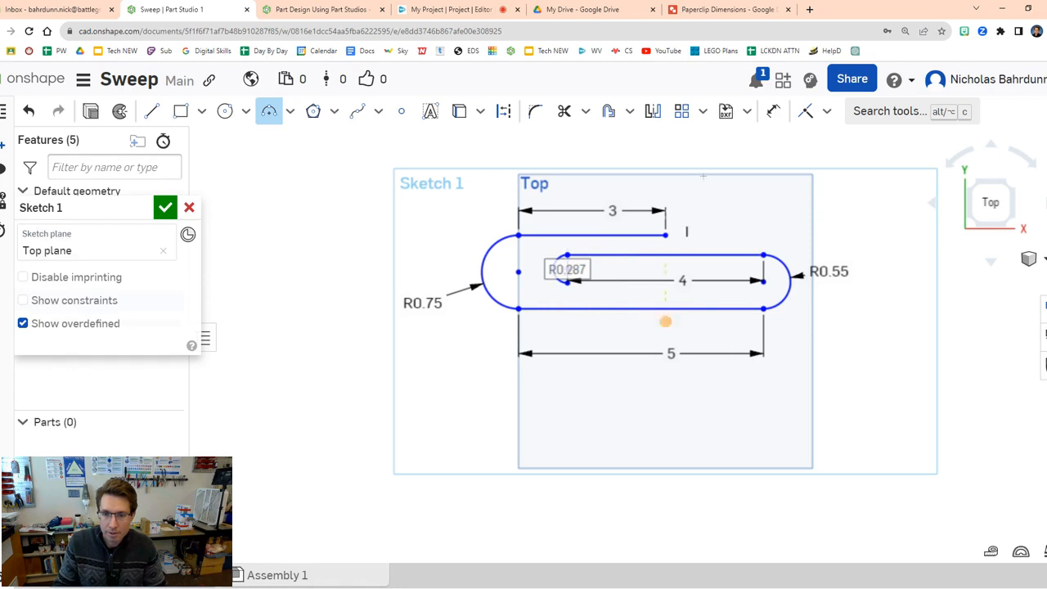
Dimension the small inner arc's radius to 0.275 in.
{"action": "left_click", "coordinate": [773, 110]}
{"action": "left_click", "coordinate": [554, 267]}
{"action": "left_click", "coordinate": [524, 265]}
{"action": "type", "text": "0."}
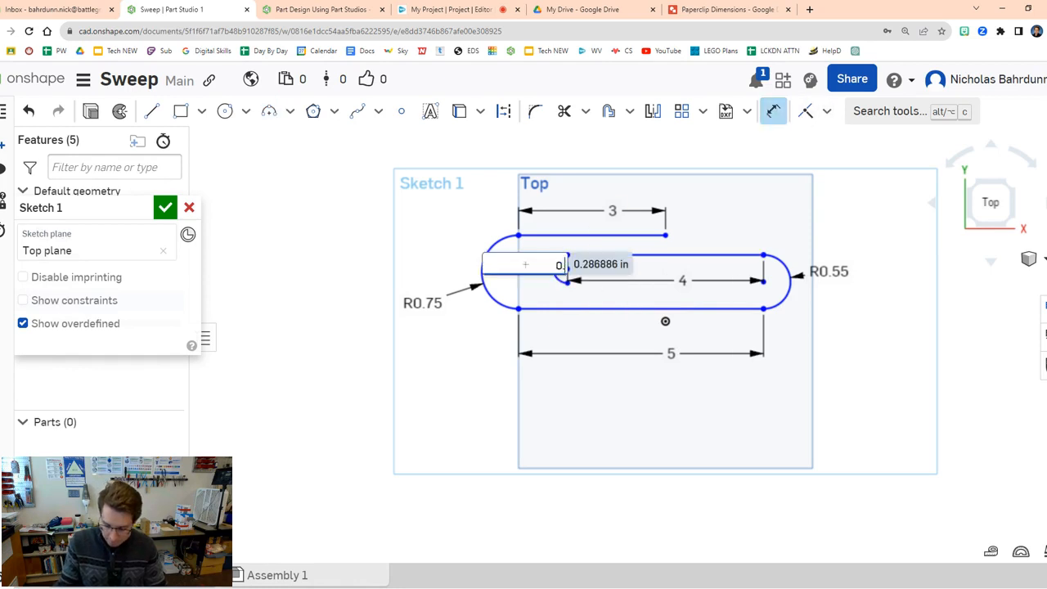
{"action": "type", "text": "275"}
{"action": "key", "text": "Return"}
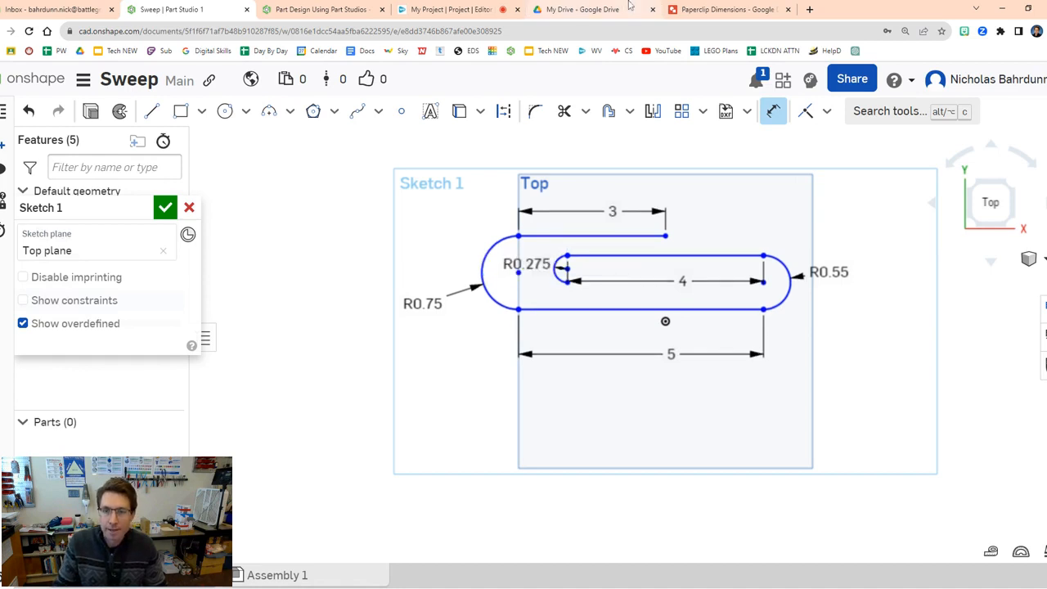
Check the Paperclip Dimensions drawing, then sketch a horizontal line about 2.34 in long running right from the small inner arc's lower endpoint.
{"action": "left_click", "coordinate": [733, 9]}
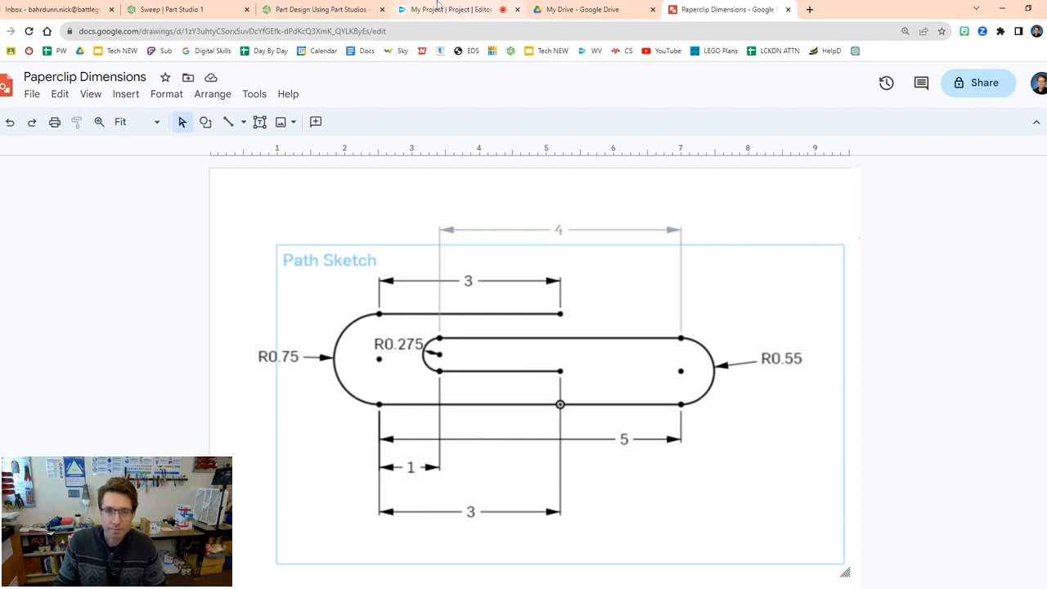
{"action": "left_click", "coordinate": [168, 9]}
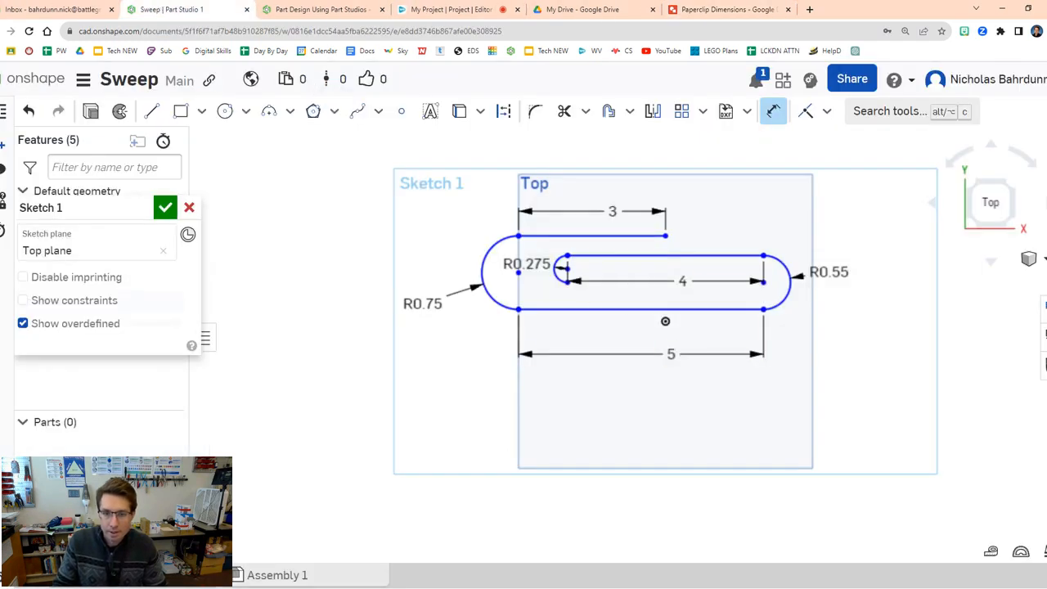
{"action": "left_click", "coordinate": [151, 110]}
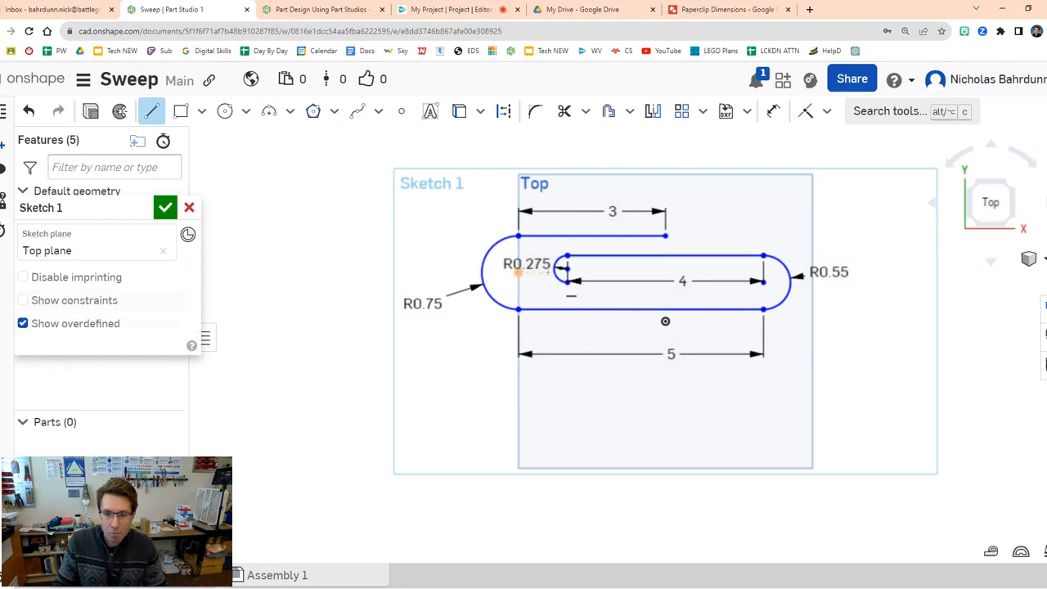
{"action": "left_click", "coordinate": [566, 281]}
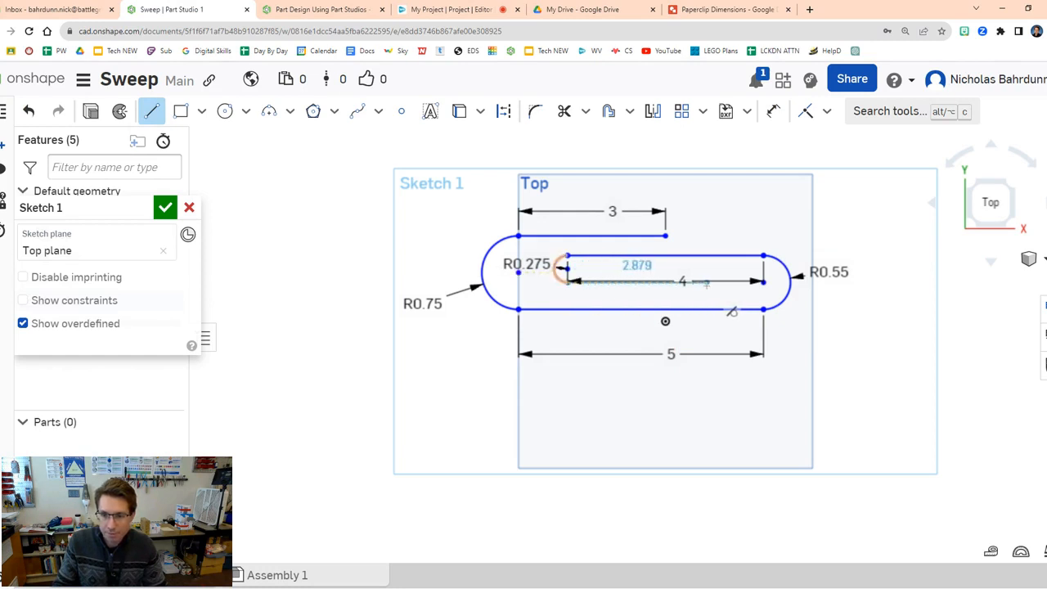
{"action": "left_click", "coordinate": [681, 280]}
{"action": "key", "text": "Escape"}
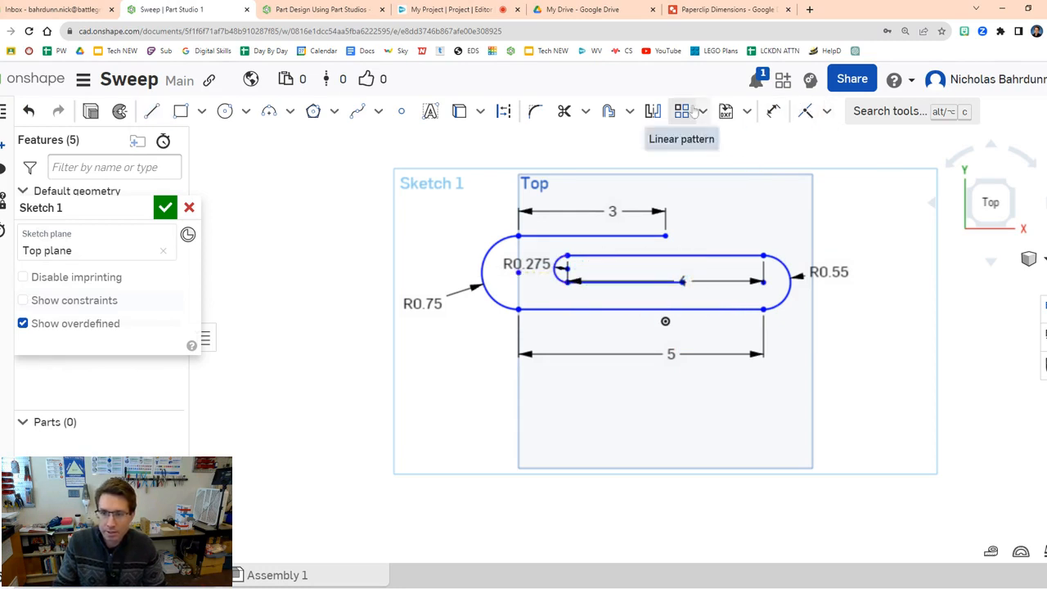
Dimension the lower inner line's length to 2 in and accept the sketch.
{"action": "left_click", "coordinate": [773, 111]}
{"action": "left_click", "coordinate": [647, 282]}
{"action": "left_click", "coordinate": [646, 404]}
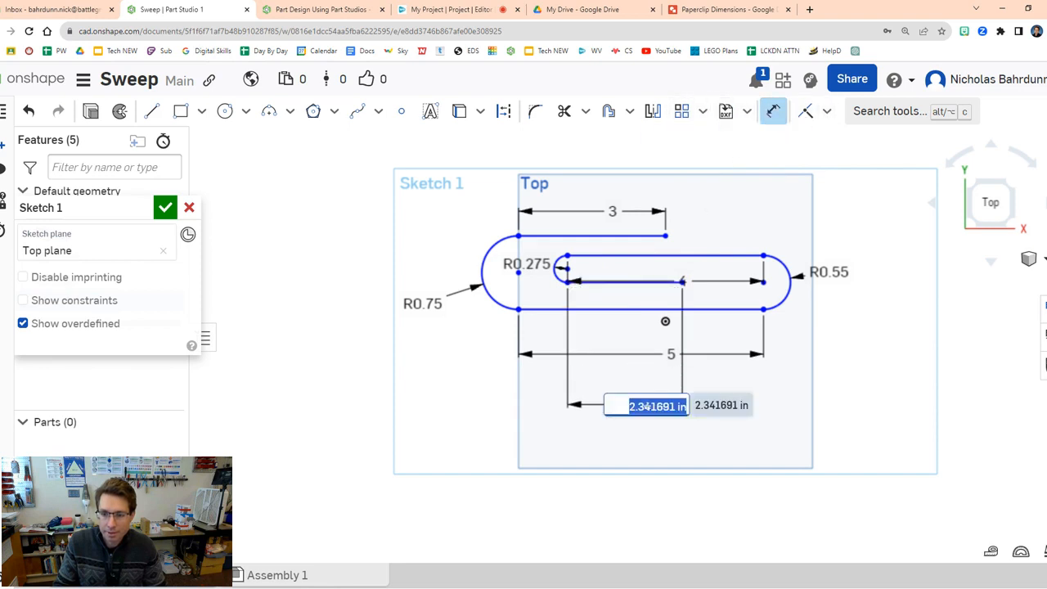
{"action": "type", "text": "2"}
{"action": "key", "text": "Return"}
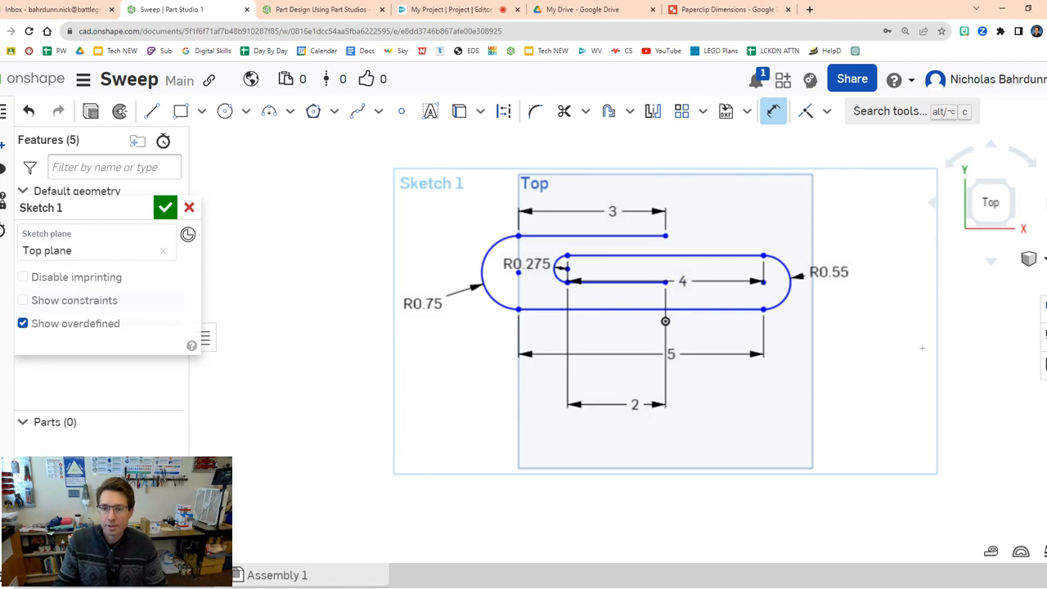
{"action": "left_click", "coordinate": [164, 209]}
{"action": "left_click", "coordinate": [665, 324]}
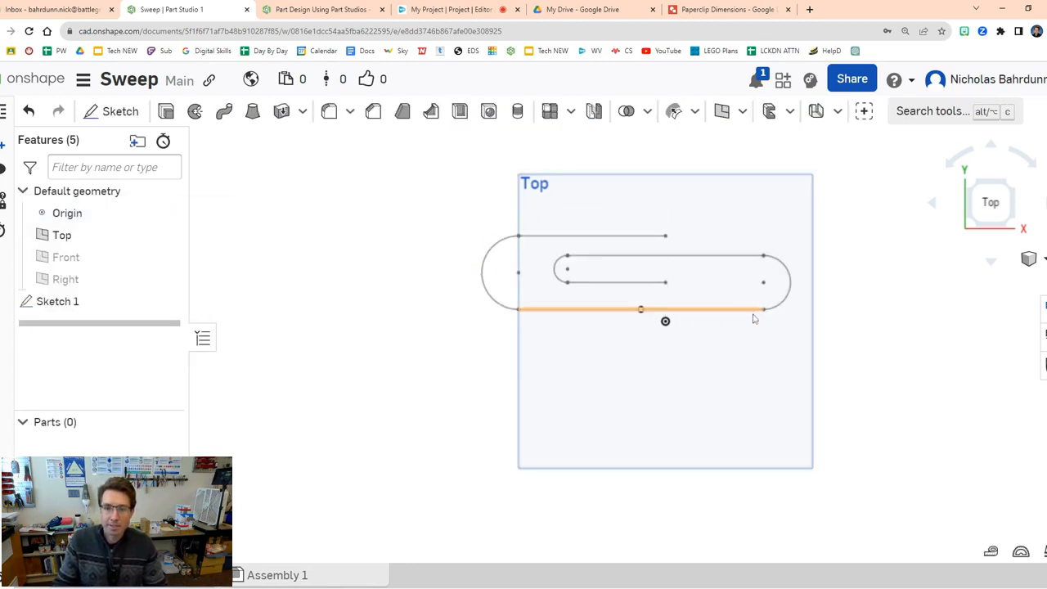
Reopen the paper clip sketch for editing, rename it Sketch Path and accept it.
{"action": "right_click", "coordinate": [75, 303]}
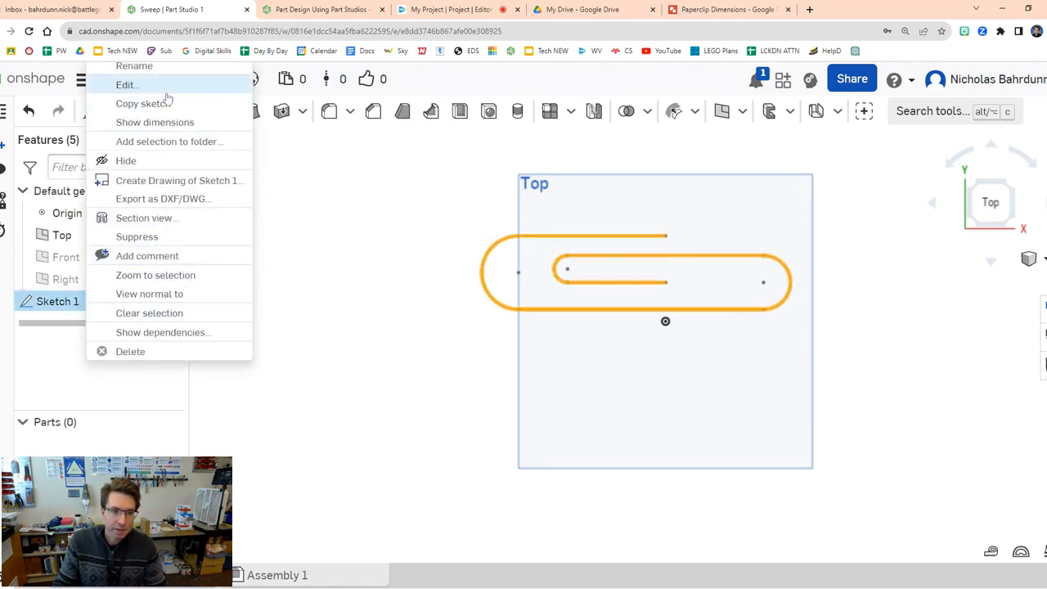
{"action": "left_click", "coordinate": [166, 92]}
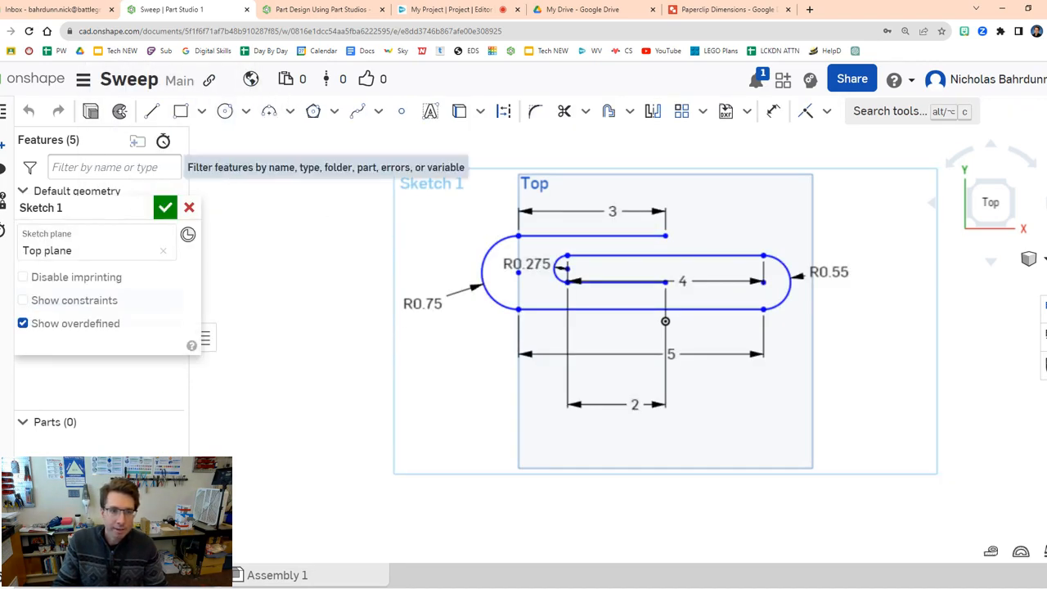
{"action": "left_click_drag", "start_coordinate": [70, 208], "coordinate": [324, 162]}
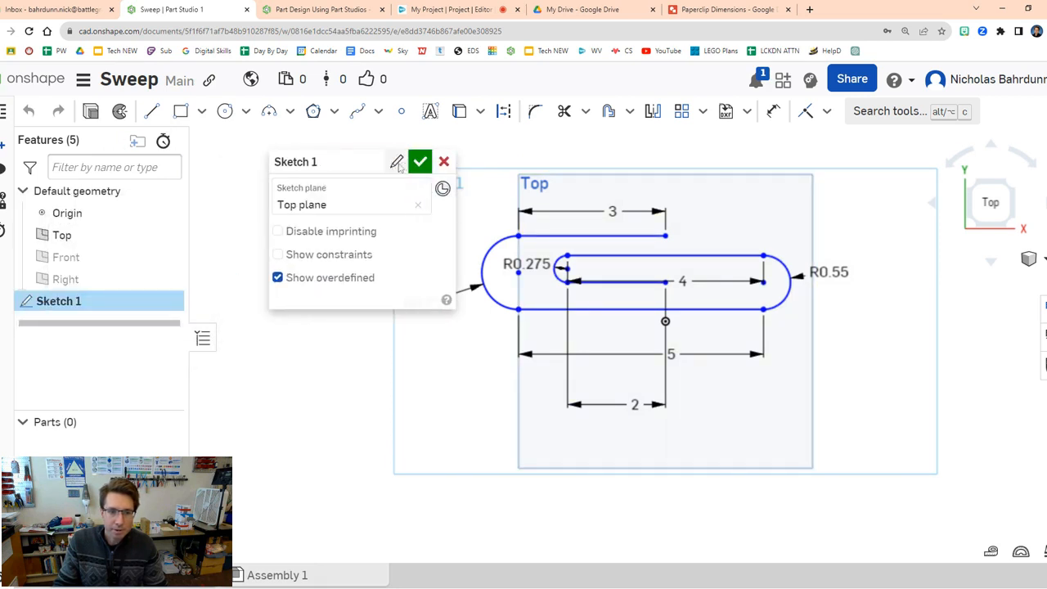
{"action": "left_click", "coordinate": [382, 162]}
{"action": "type", "text": "Ske"}
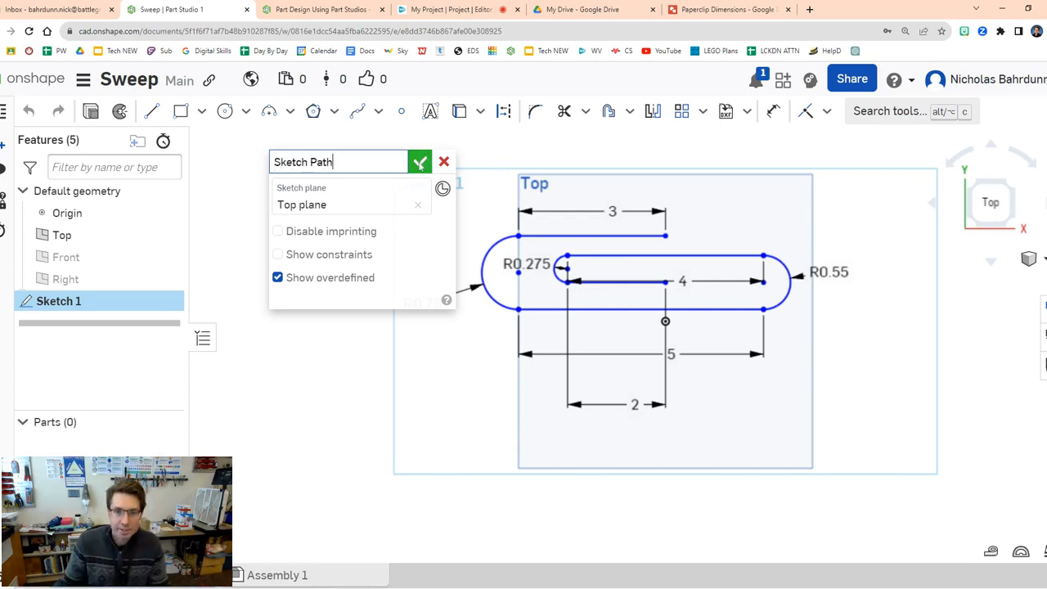
{"action": "key", "text": "Return"}
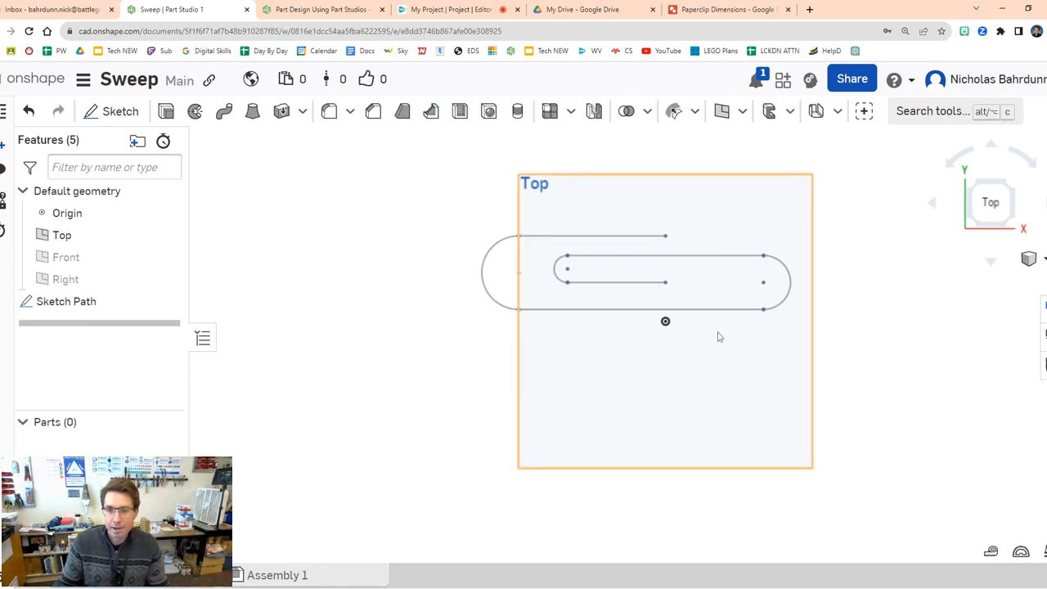
Review the Onshape course's Sweep exercise up to Step 6, then return to the Part Studio and show the Right plane.
{"action": "left_click", "coordinate": [319, 9]}
{"action": "left_click", "coordinate": [904, 237]}
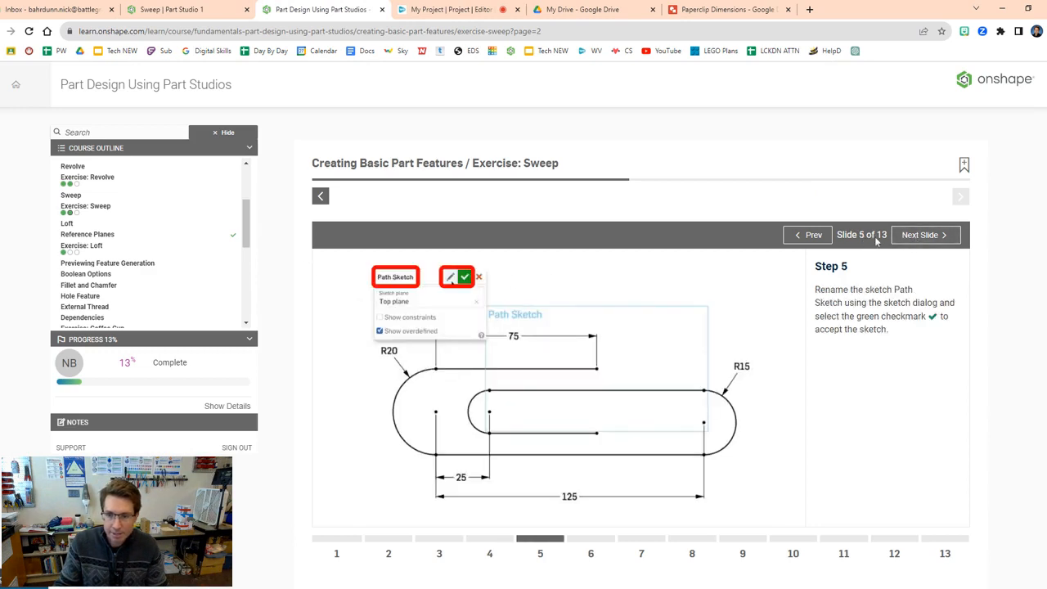
{"action": "left_click", "coordinate": [917, 235]}
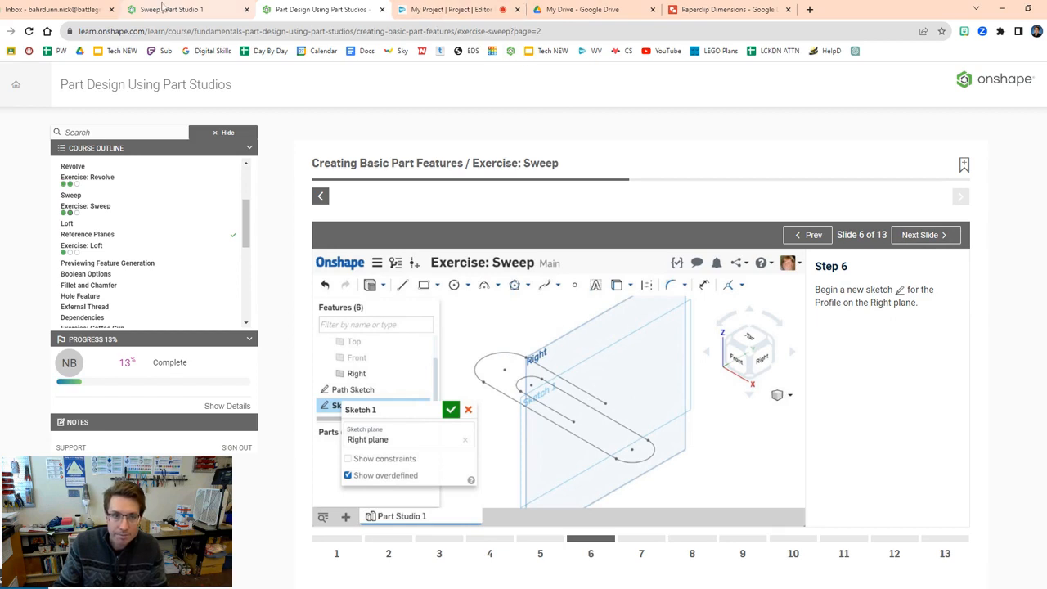
{"action": "left_click", "coordinate": [190, 14]}
{"action": "right_click_drag", "start_coordinate": [819, 443], "coordinate": [779, 428]}
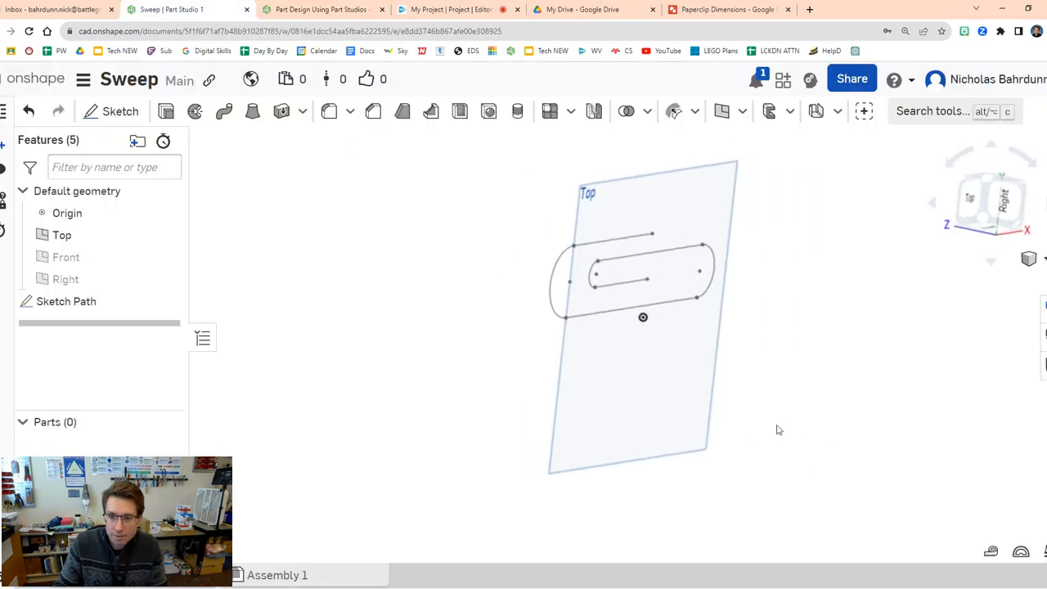
{"action": "left_click", "coordinate": [170, 282]}
{"action": "right_click_drag", "start_coordinate": [788, 406], "coordinate": [817, 377]}
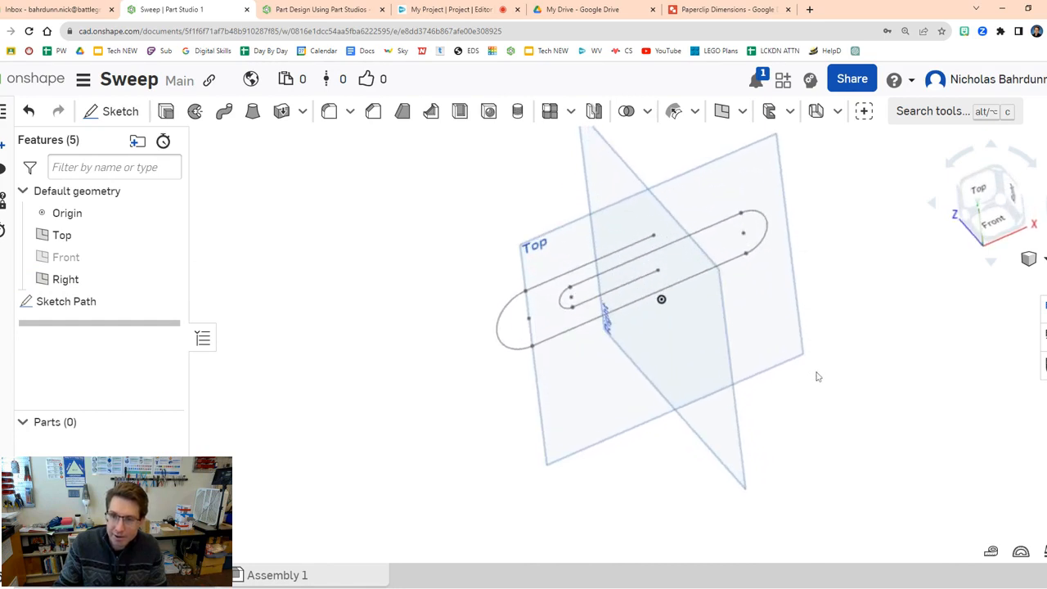
{"action": "left_click", "coordinate": [654, 237]}
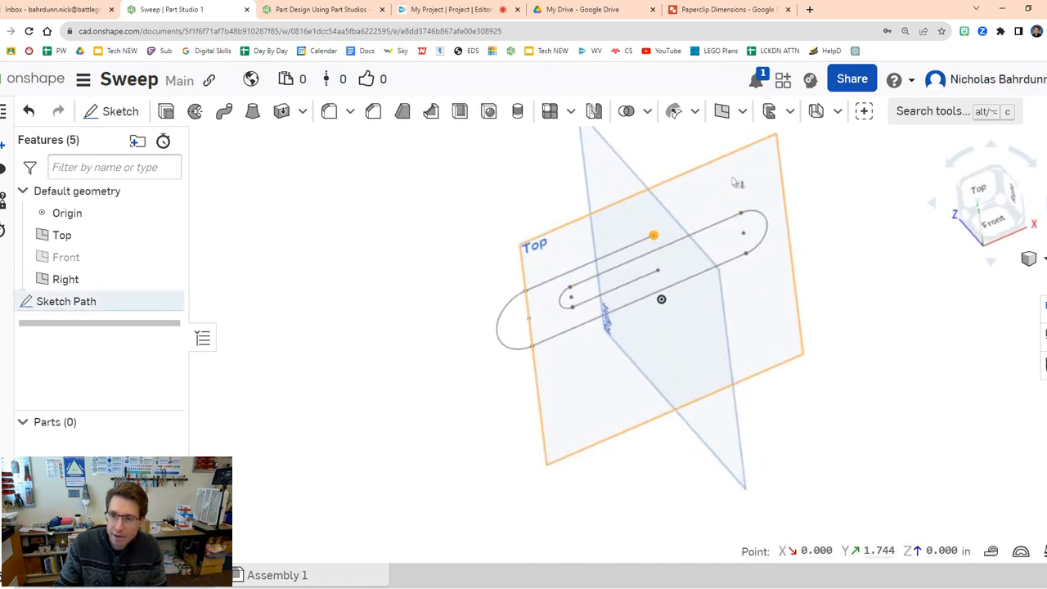
{"action": "left_click", "coordinate": [607, 184]}
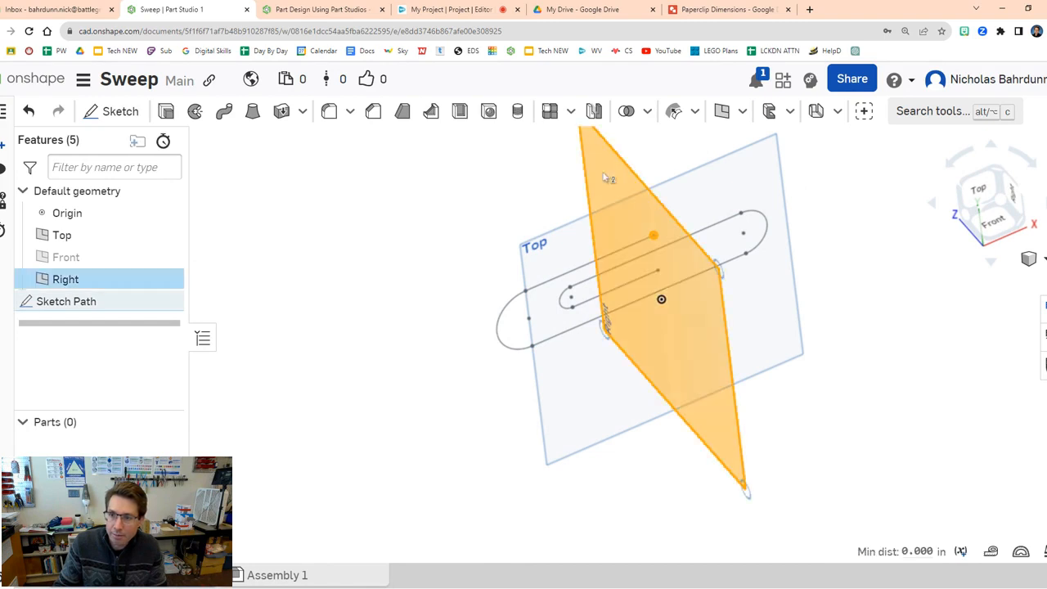
{"action": "left_click", "coordinate": [836, 114]}
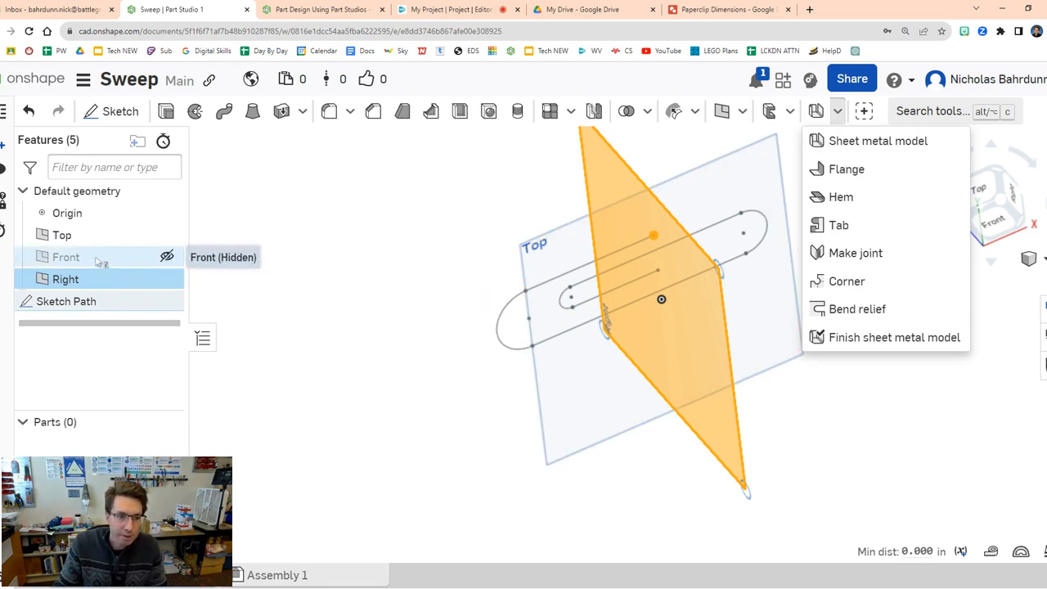
{"action": "right_click", "coordinate": [124, 302]}
{"action": "left_click", "coordinate": [308, 286]}
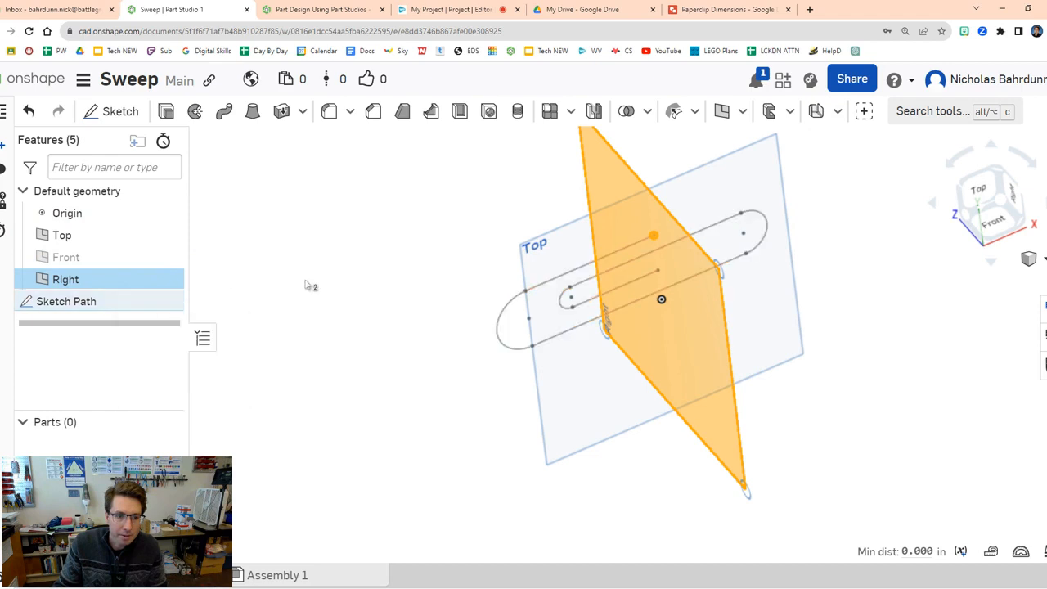
{"action": "left_click", "coordinate": [254, 296]}
Edit Sketch Path to make the outer 3 in line's free endpoint coincident with the Right plane, and accept the sketch.
{"action": "right_click", "coordinate": [126, 301]}
{"action": "left_click", "coordinate": [168, 320]}
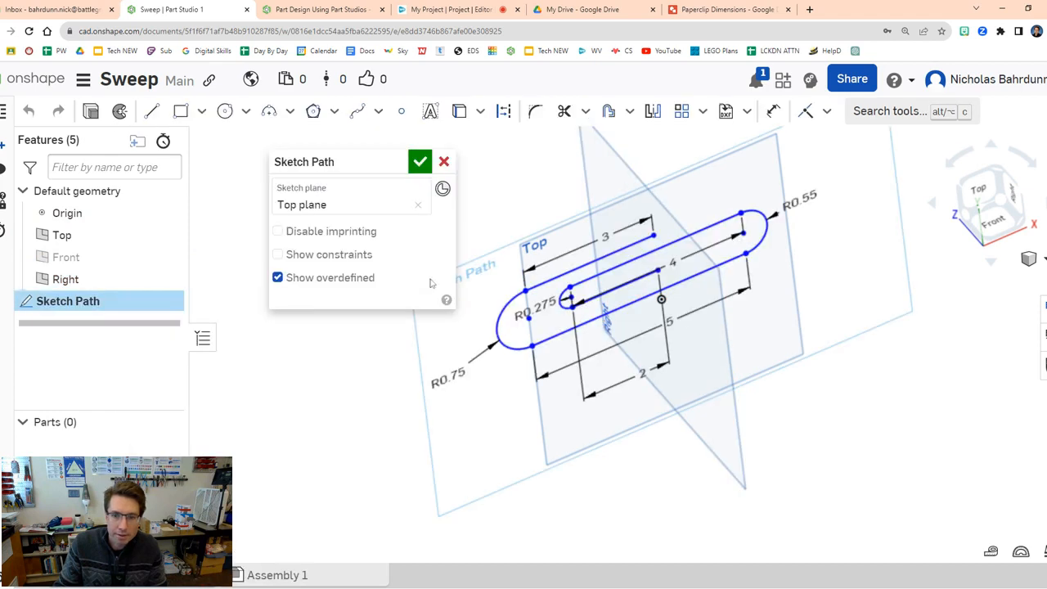
{"action": "left_click", "coordinate": [602, 185]}
{"action": "left_click", "coordinate": [827, 111]}
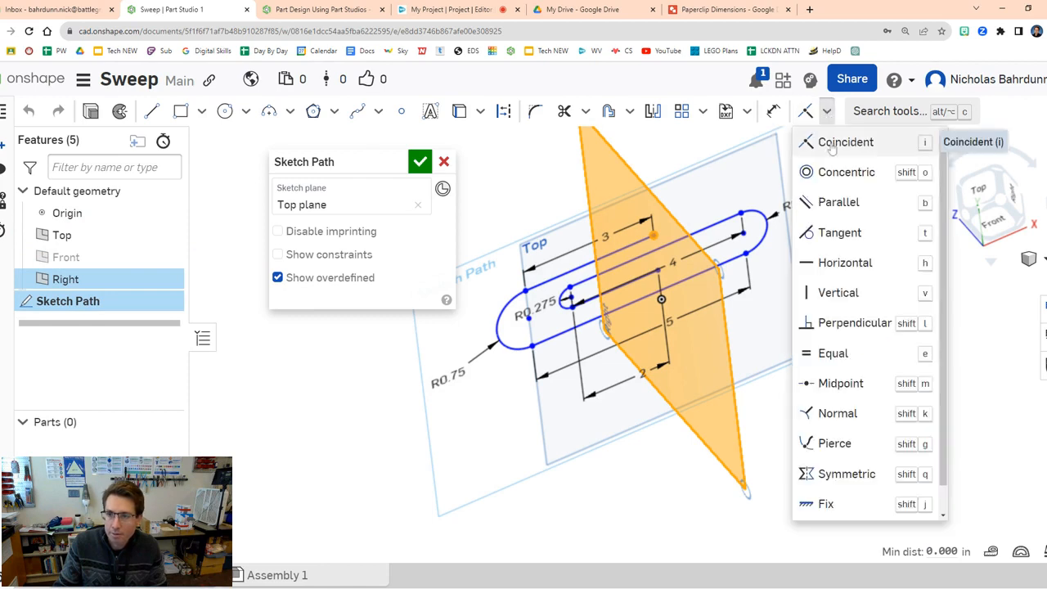
{"action": "left_click", "coordinate": [832, 146]}
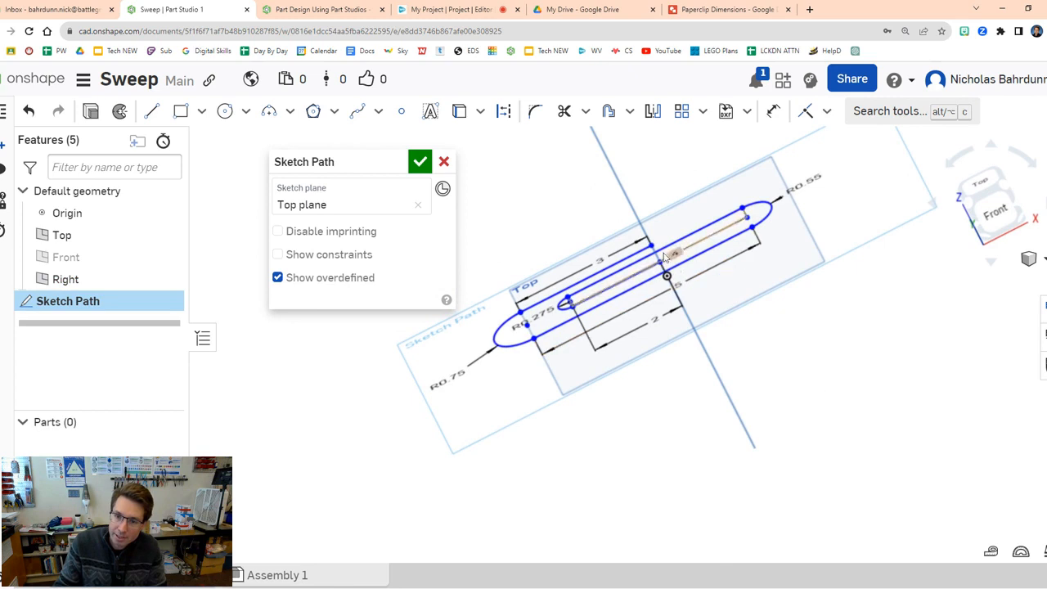
{"action": "right_click_drag", "start_coordinate": [907, 367], "coordinate": [876, 400]}
{"action": "left_click", "coordinate": [419, 161]}
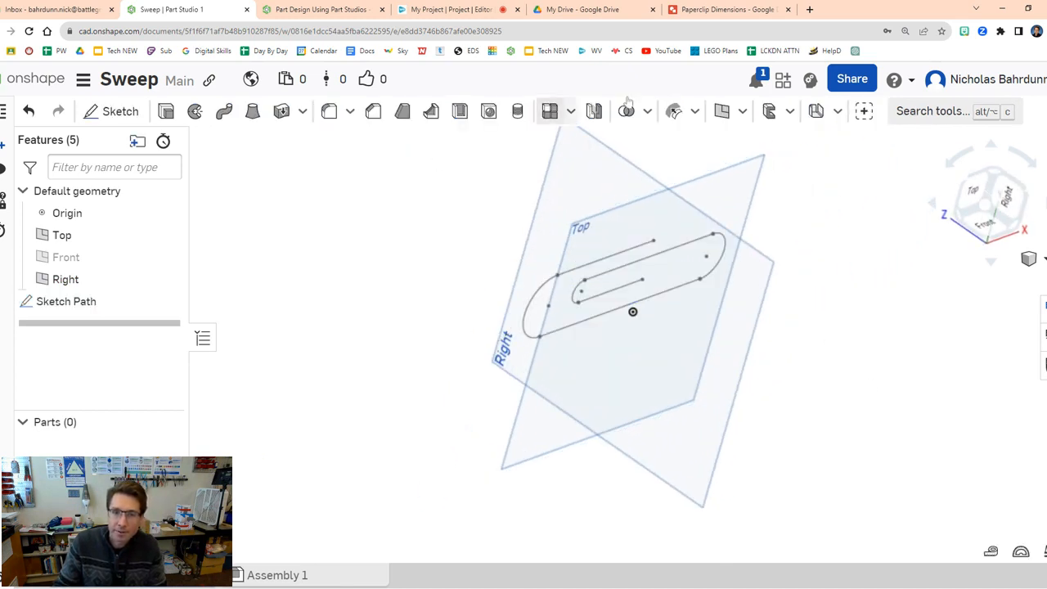
Read Step 7 of the Sweep exercise, then start a new sketch on the Right plane in the Part Studio.
{"action": "left_click", "coordinate": [335, 6]}
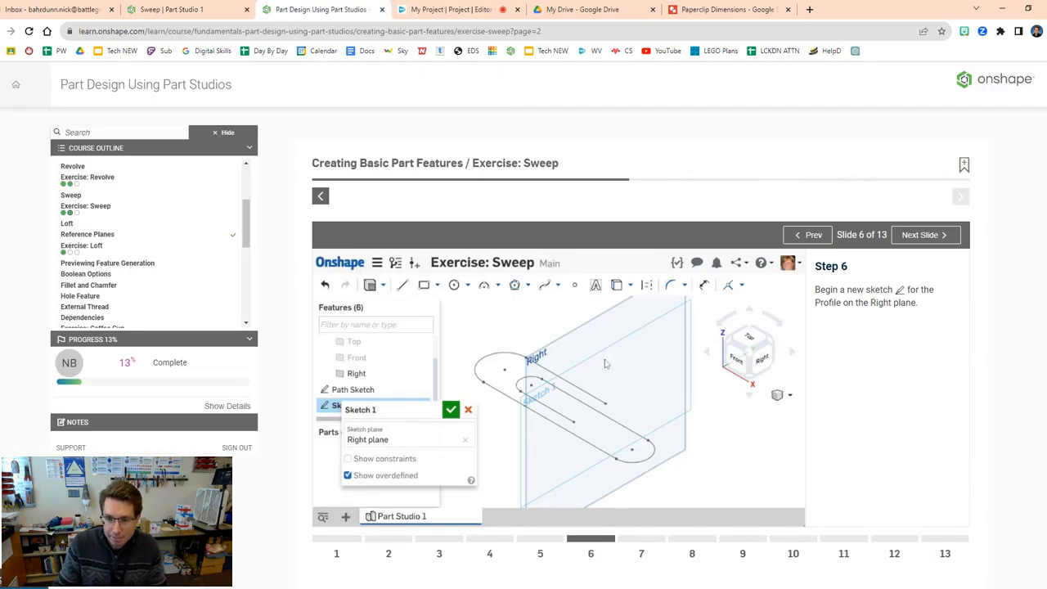
{"action": "left_click", "coordinate": [926, 236]}
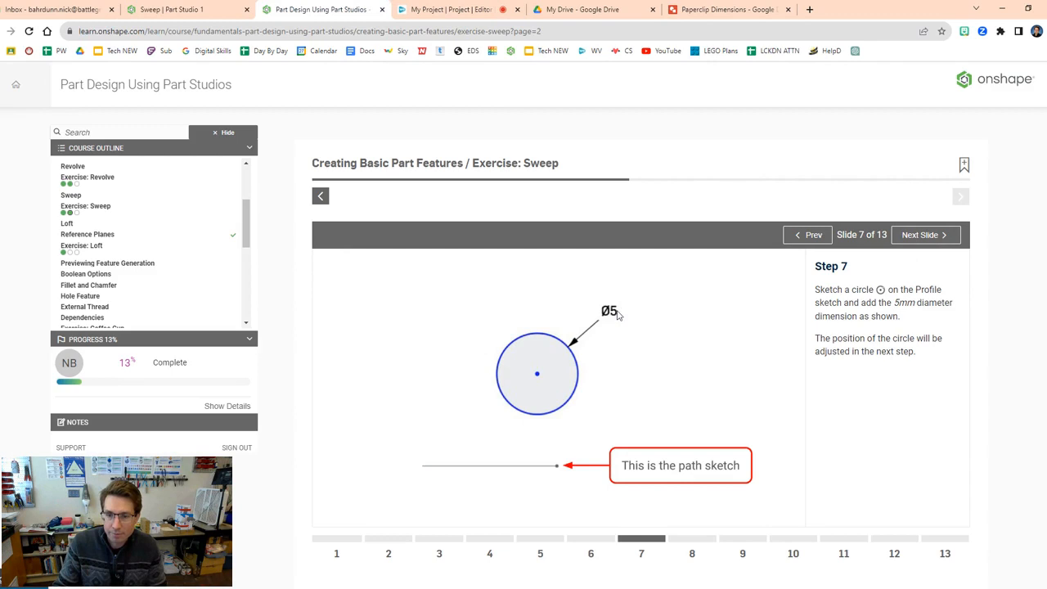
{"action": "left_click", "coordinate": [186, 10]}
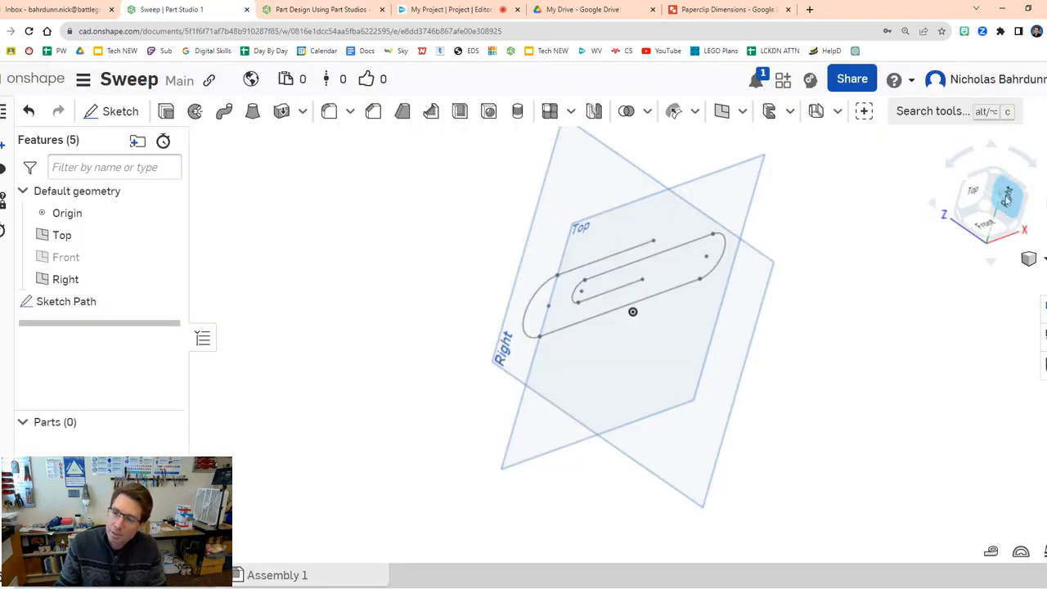
{"action": "left_click", "coordinate": [981, 207]}
{"action": "right_click_drag", "start_coordinate": [777, 282], "coordinate": [783, 296]}
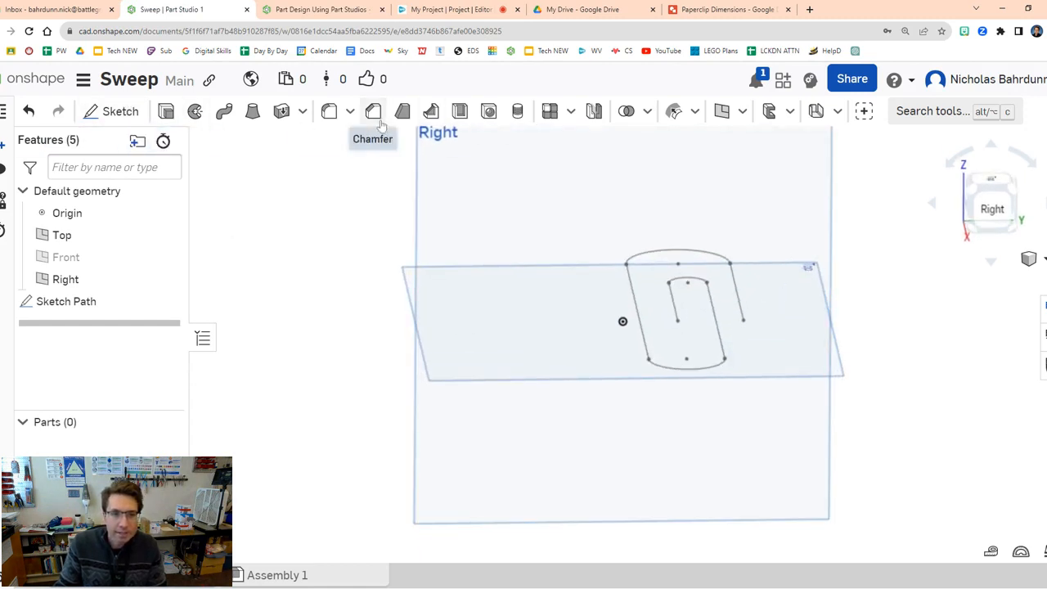
{"action": "left_click", "coordinate": [136, 123]}
{"action": "left_click", "coordinate": [531, 212]}
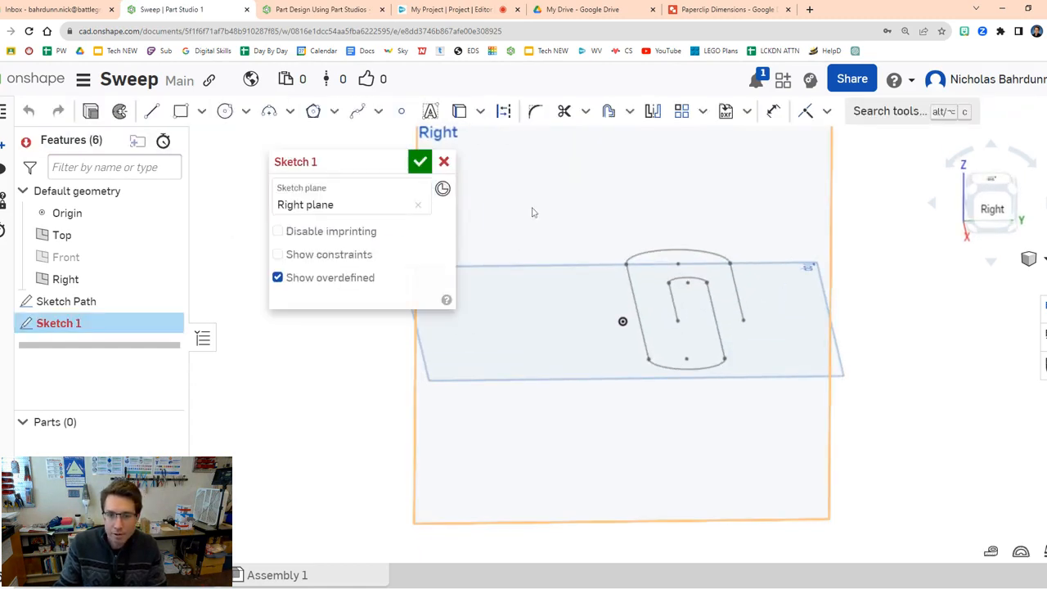
Sketch a circle just above the outer path line's free end and set its diameter to 5 mm.
{"action": "left_click", "coordinate": [225, 111]}
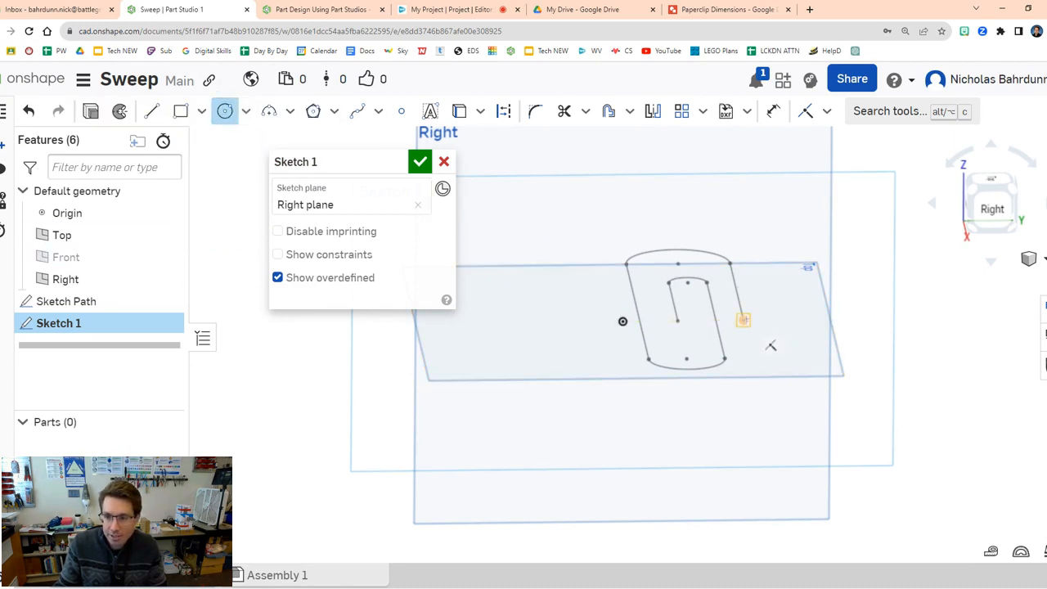
{"action": "left_click", "coordinate": [751, 297]}
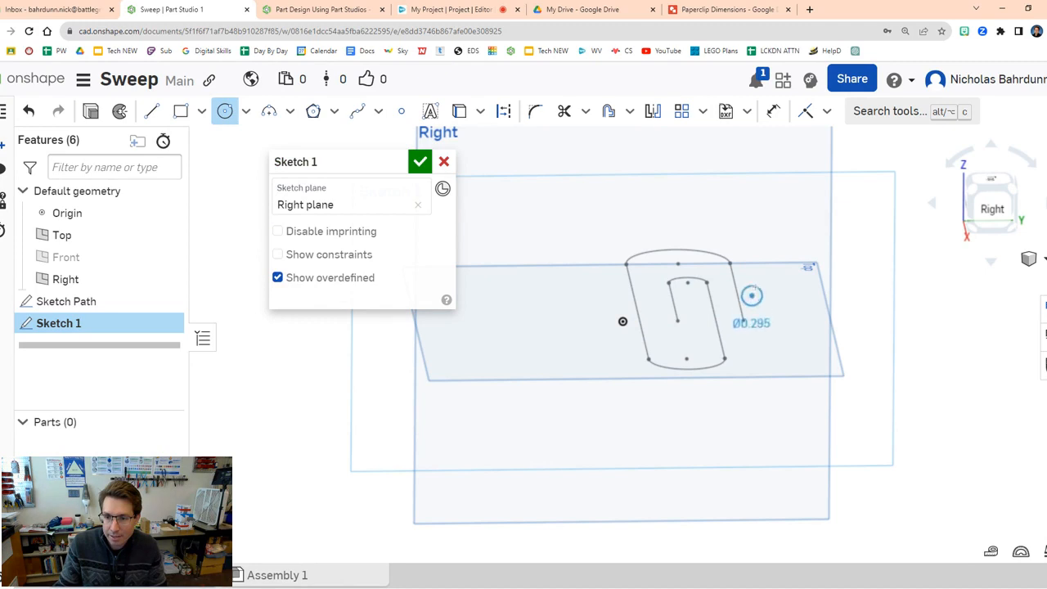
{"action": "type", "text": "5mm"}
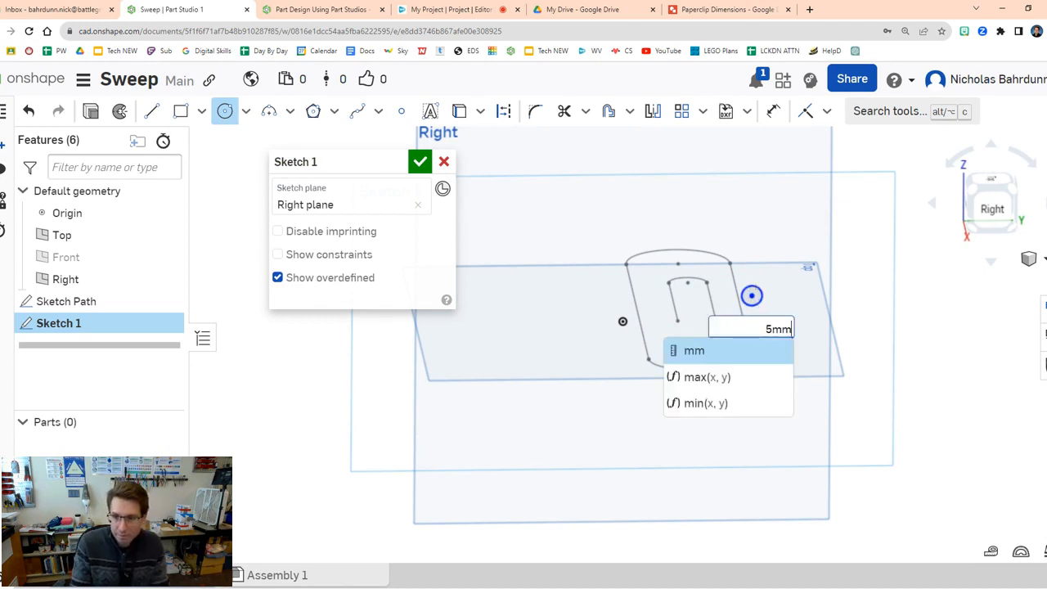
{"action": "key", "text": "Return"}
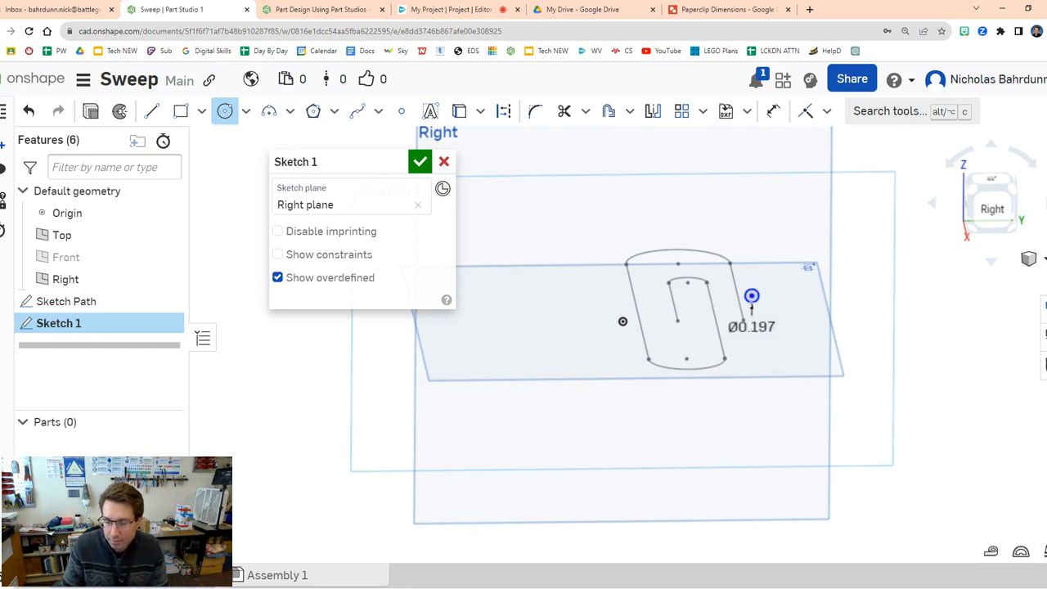
Try to add a second diameter dimension of 0.2 in to the already dimensioned profile circle.
{"action": "left_click", "coordinate": [777, 114]}
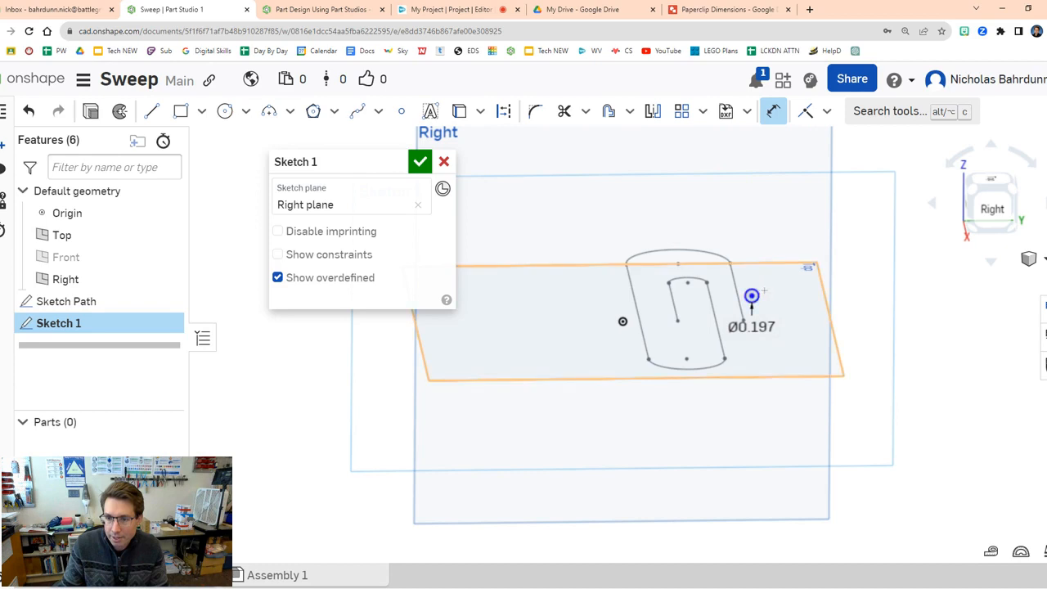
{"action": "left_click", "coordinate": [752, 296]}
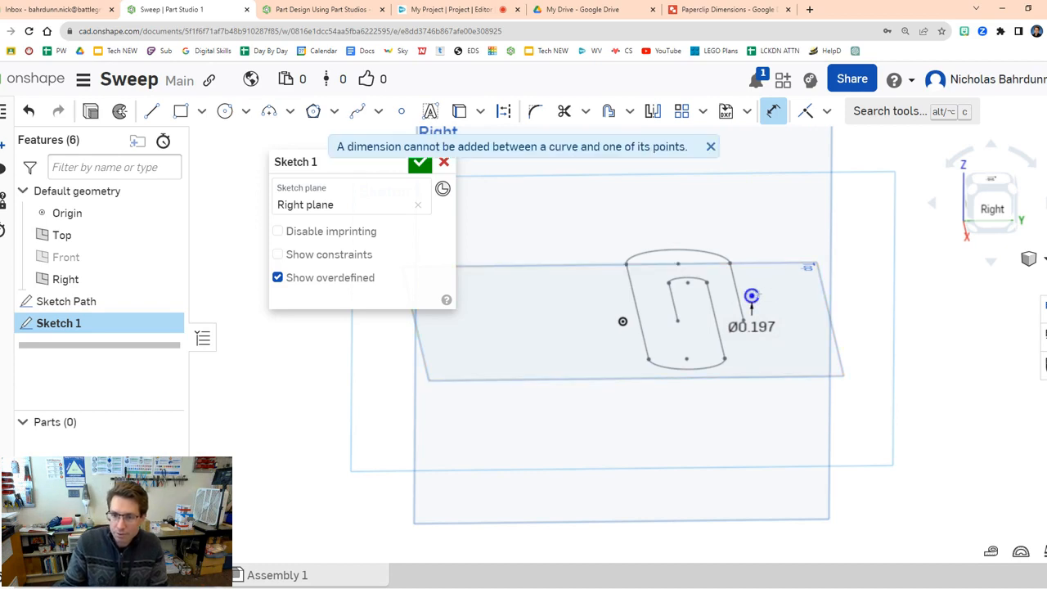
{"action": "left_click", "coordinate": [795, 264]}
{"action": "type", "text": "0.2"}
{"action": "key", "text": "Return"}
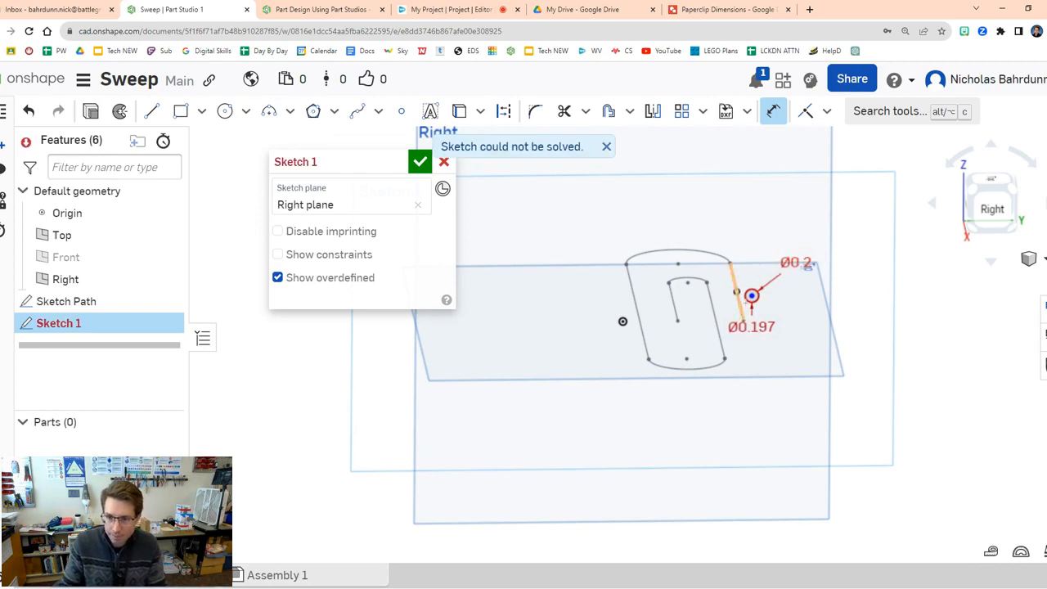
{"action": "left_click", "coordinate": [752, 296]}
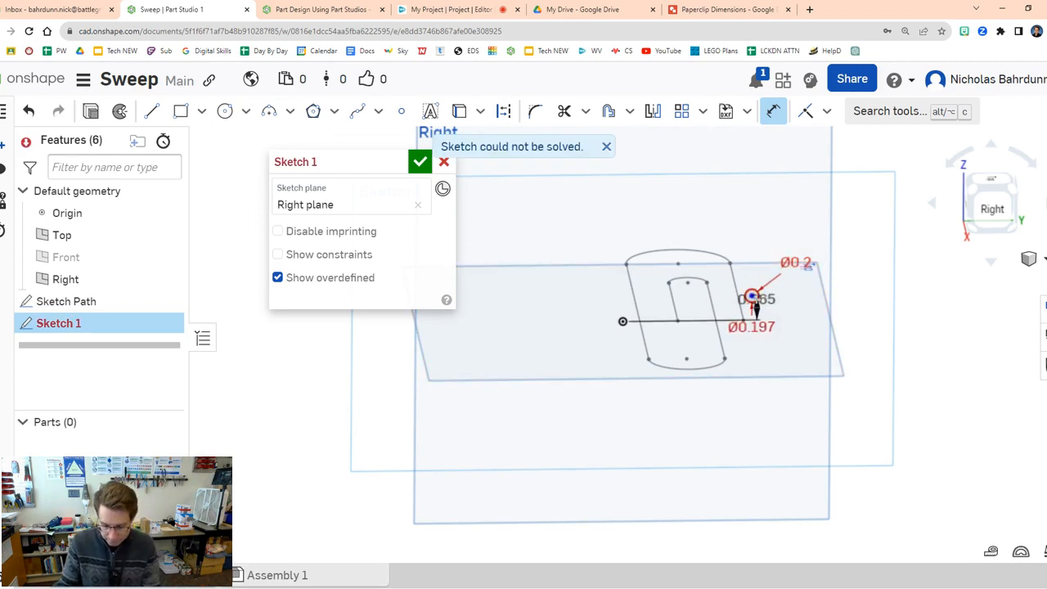
{"action": "key", "text": "Escape"}
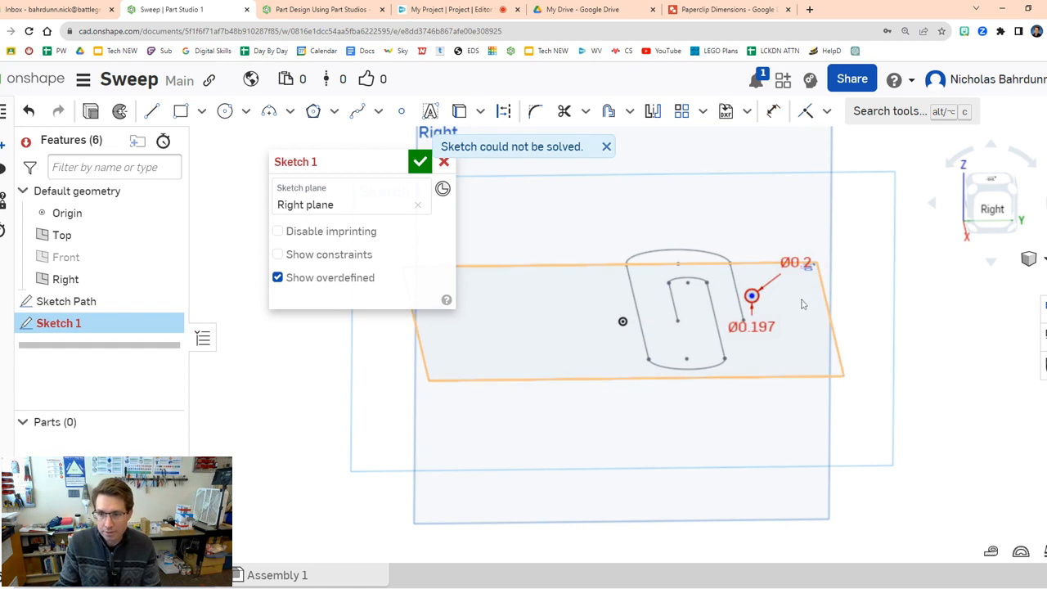
Replace the profile circle with a new one near the outer path line's free end and set its diameter to 0.2 in.
{"action": "key", "text": "d"}
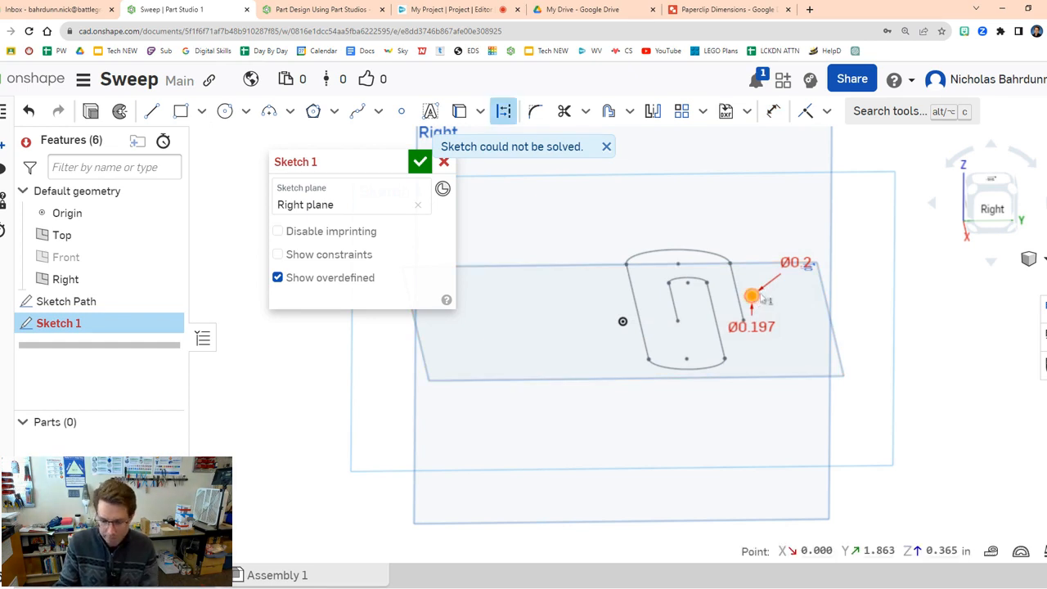
{"action": "key", "text": "Escape"}
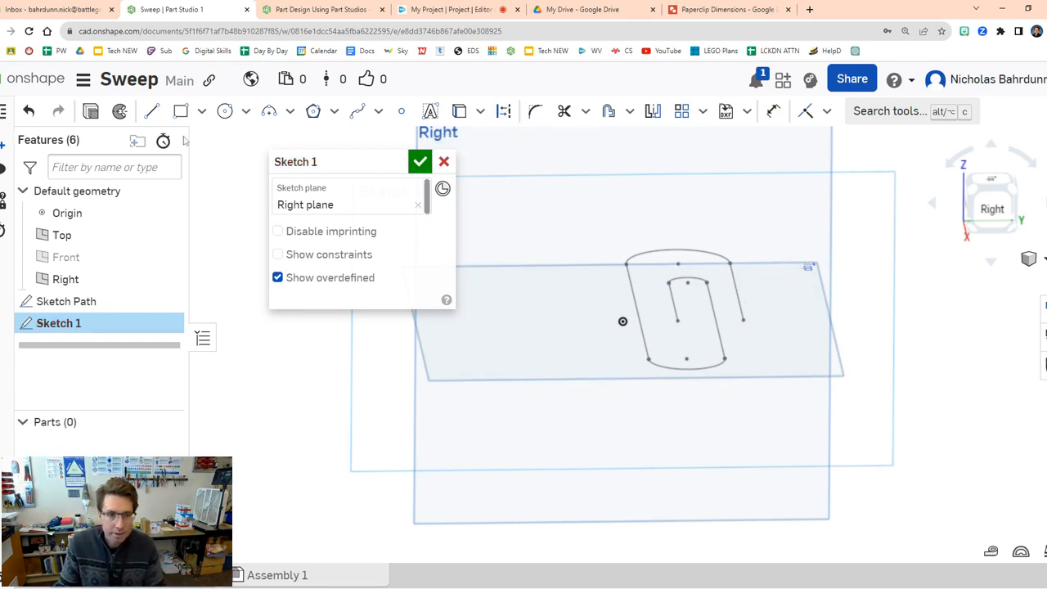
{"action": "left_click", "coordinate": [225, 110]}
{"action": "left_click", "coordinate": [769, 297]}
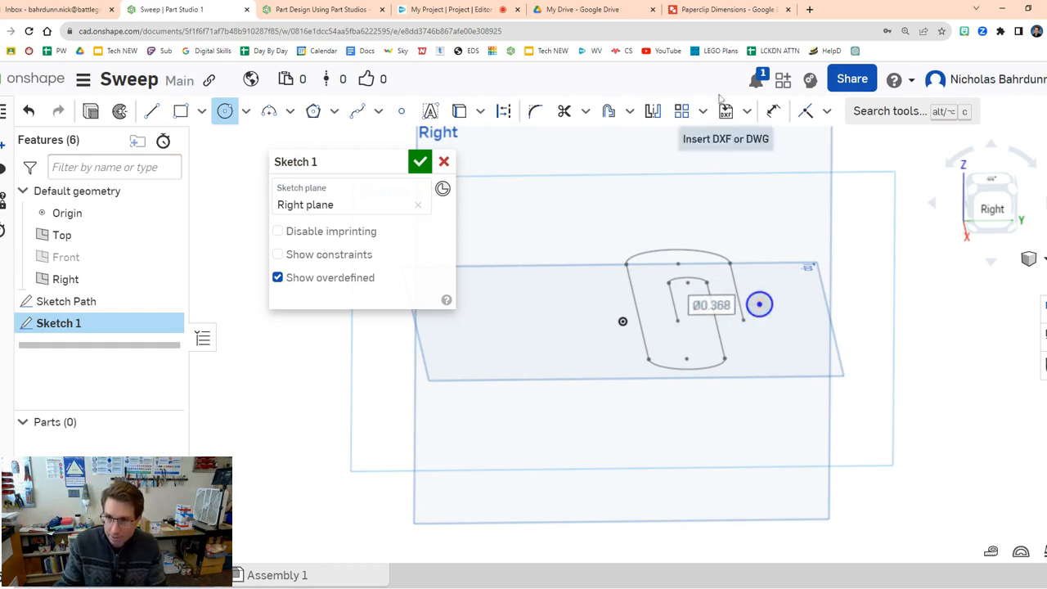
{"action": "left_click", "coordinate": [773, 112]}
{"action": "left_click", "coordinate": [769, 298]}
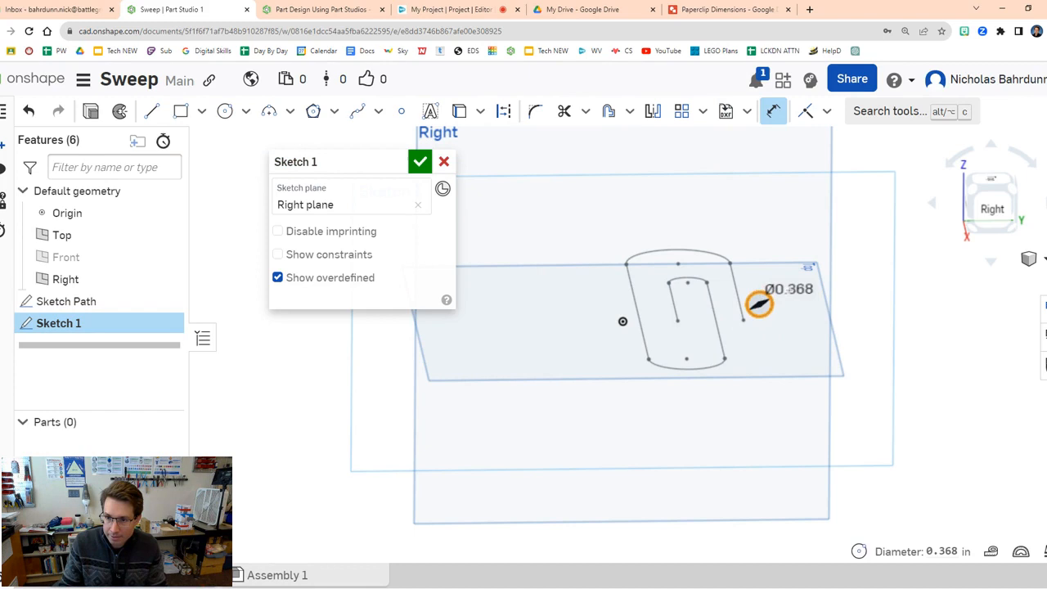
{"action": "left_click", "coordinate": [787, 290]}
{"action": "type", "text": "0.2"}
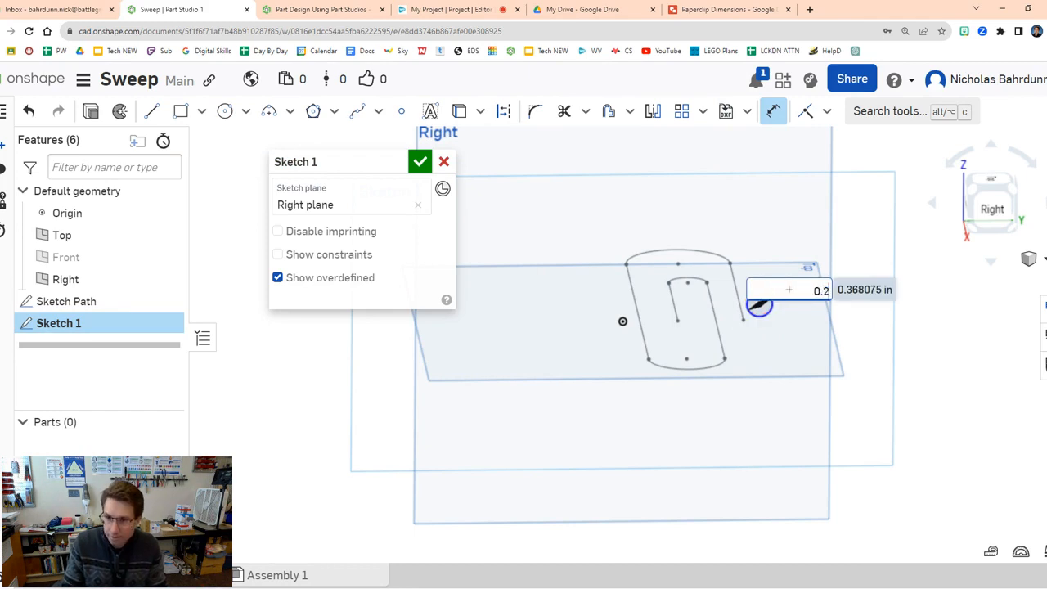
{"action": "key", "text": "Return"}
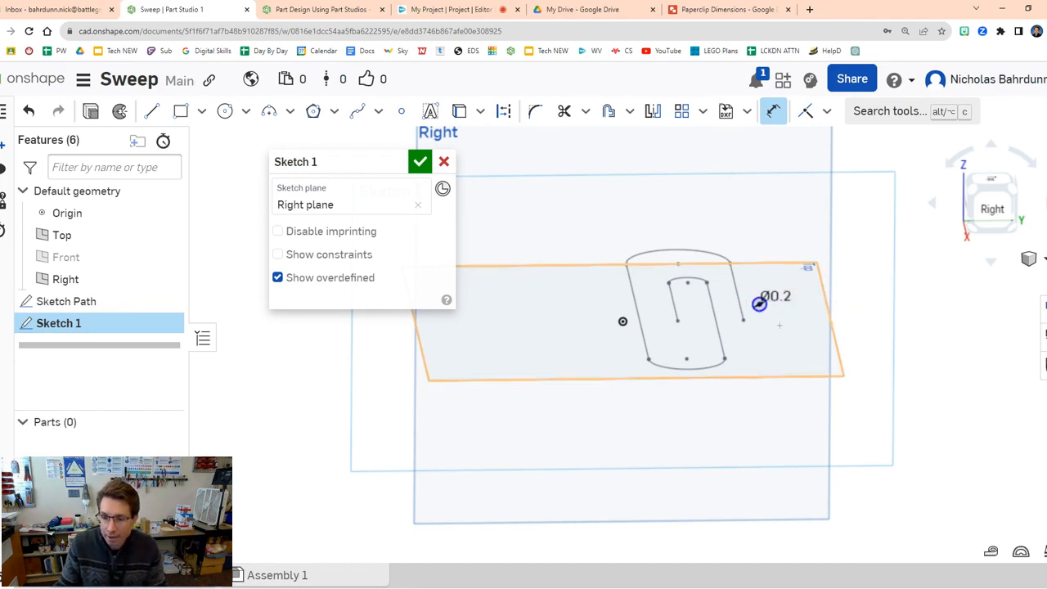
Make the circle's center coincident with the outer path line's free endpoint, and accept the sketch.
{"action": "scroll", "coordinate": [779, 324], "scroll_direction": "up", "scroll_amount": 5}
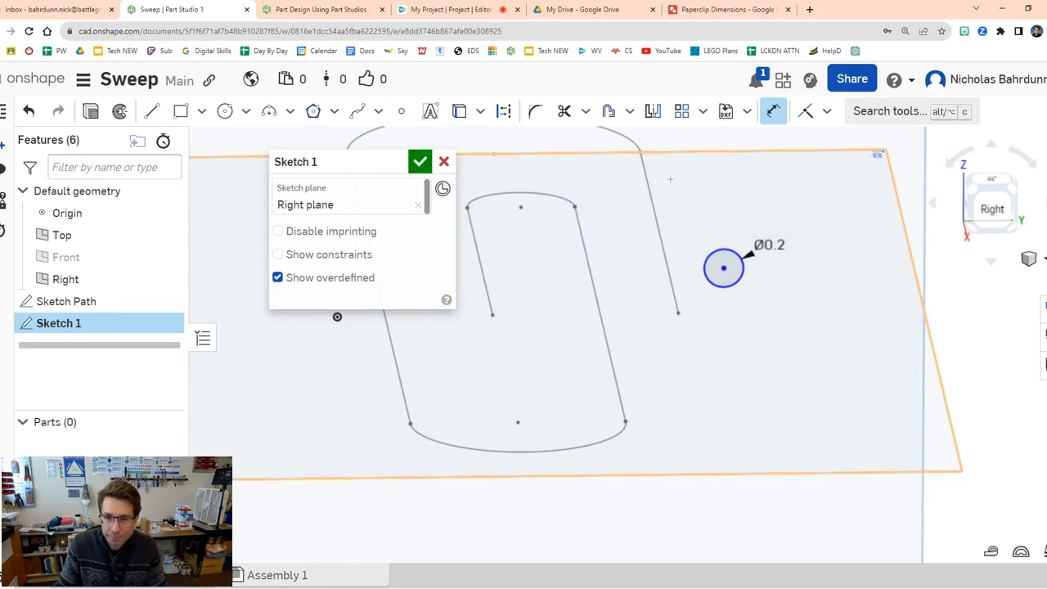
{"action": "key", "text": "Escape"}
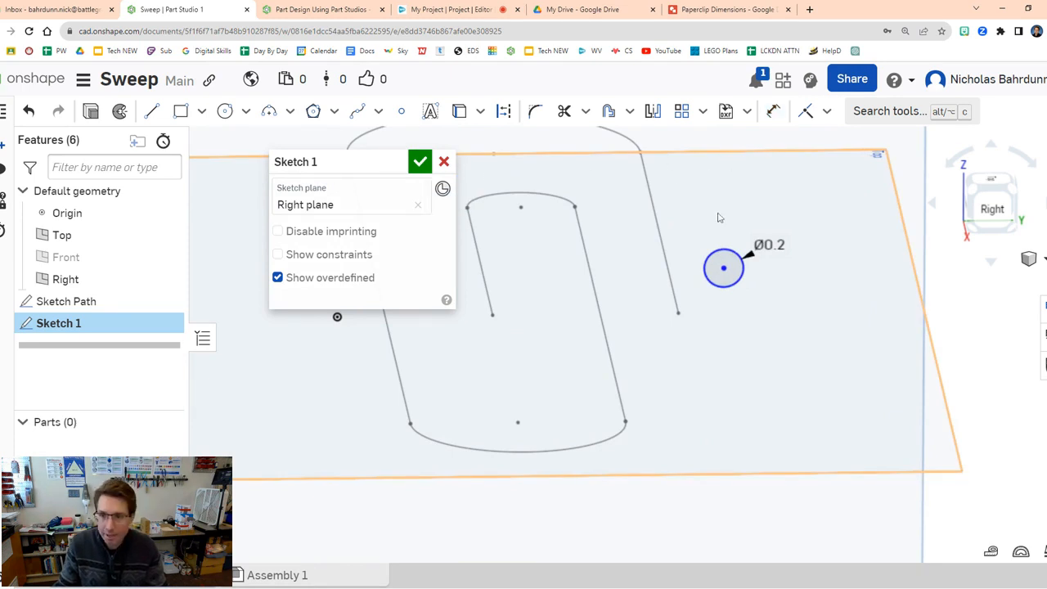
{"action": "left_click", "coordinate": [724, 268]}
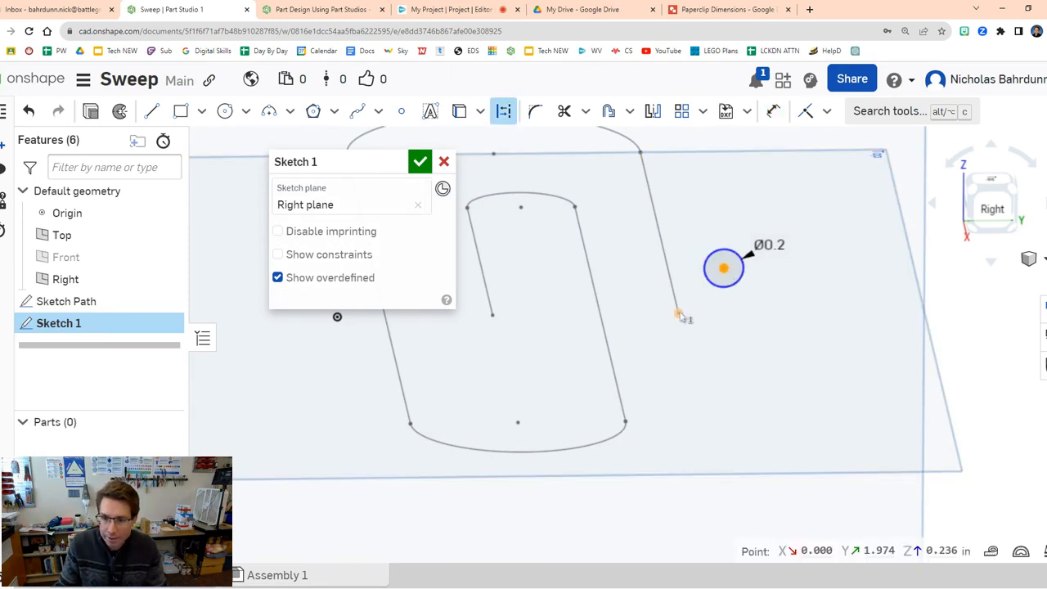
{"action": "left_click", "coordinate": [678, 312]}
{"action": "left_click", "coordinate": [806, 111]}
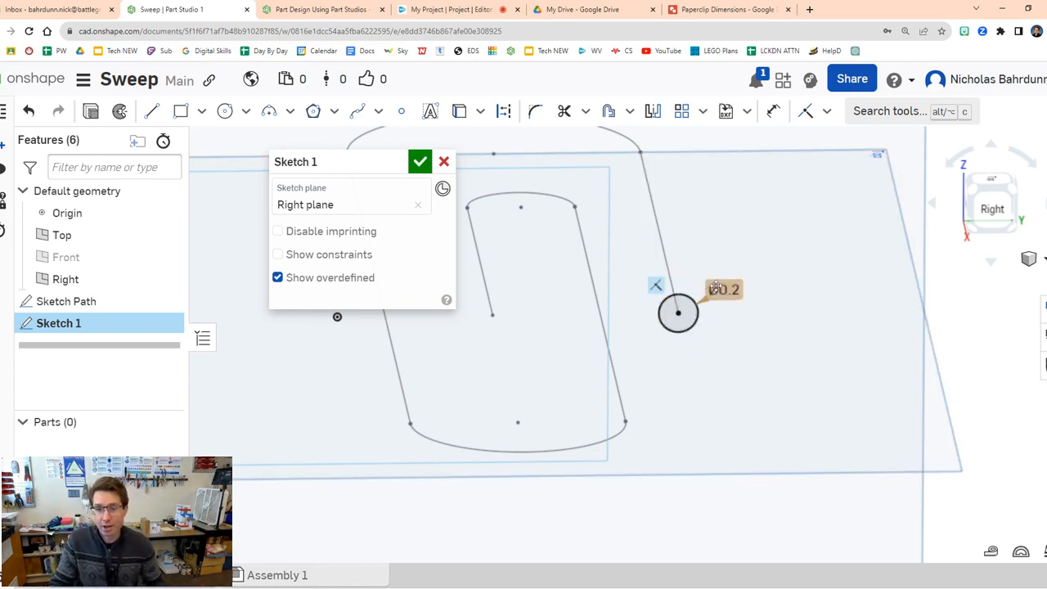
{"action": "left_click", "coordinate": [417, 161]}
Read Steps 8 and 9 of the Sweep exercise in the Onshape course, then return to the Part Studio.
{"action": "mouse_move", "coordinate": [732, 409]}
{"action": "right_mouse_down"}
{"action": "mouse_move", "coordinate": [818, 385]}
{"action": "mouse_move", "coordinate": [803, 414]}
{"action": "mouse_move", "coordinate": [764, 434]}
{"action": "mouse_move", "coordinate": [727, 400]}
{"action": "right_mouse_up"}
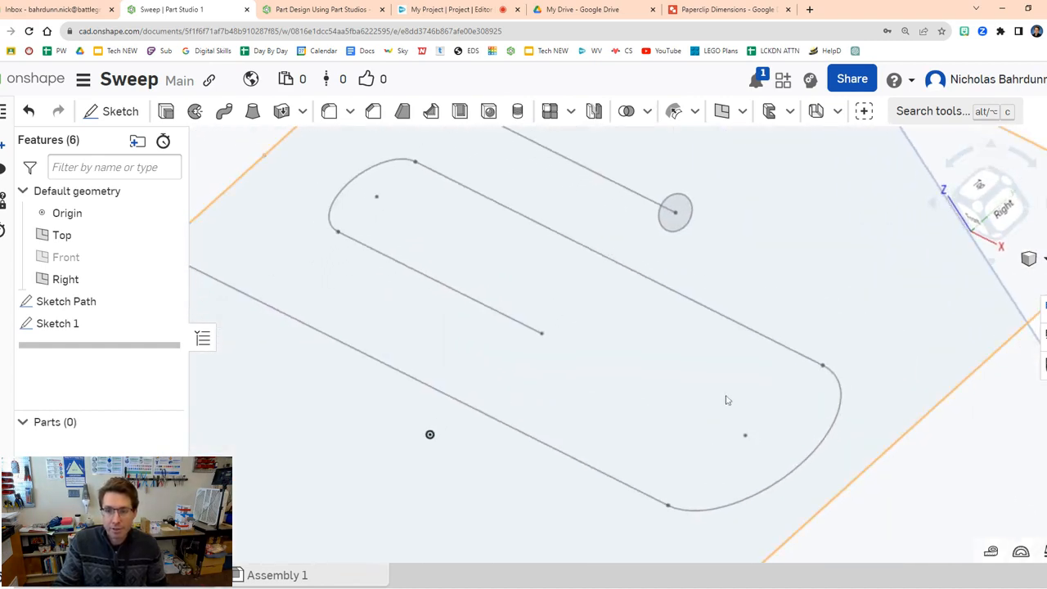
{"action": "scroll", "coordinate": [757, 255], "scroll_direction": "down", "scroll_amount": 3}
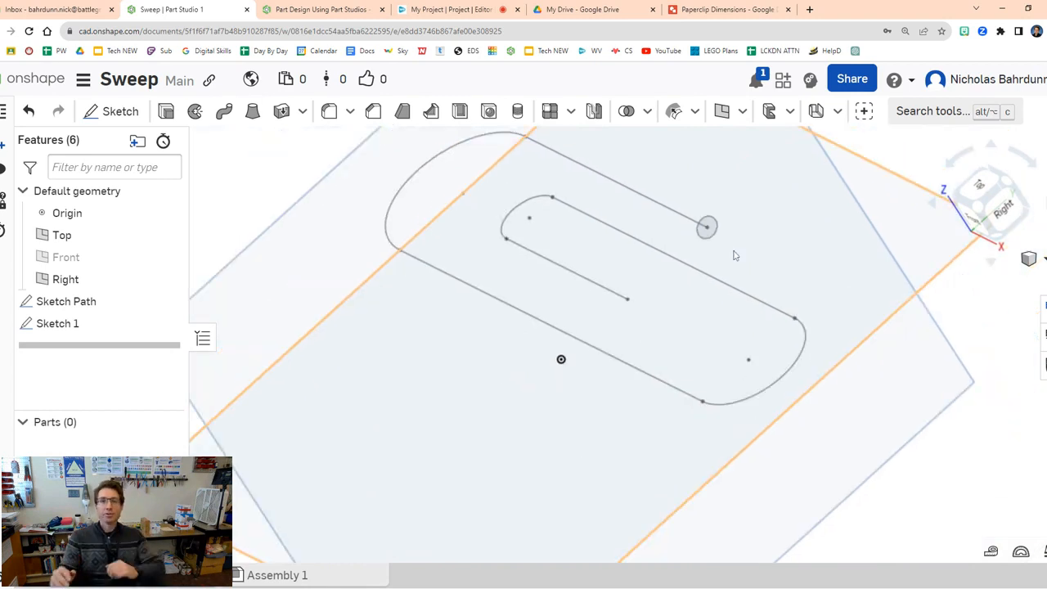
{"action": "key", "text": "ctrl+Tab"}
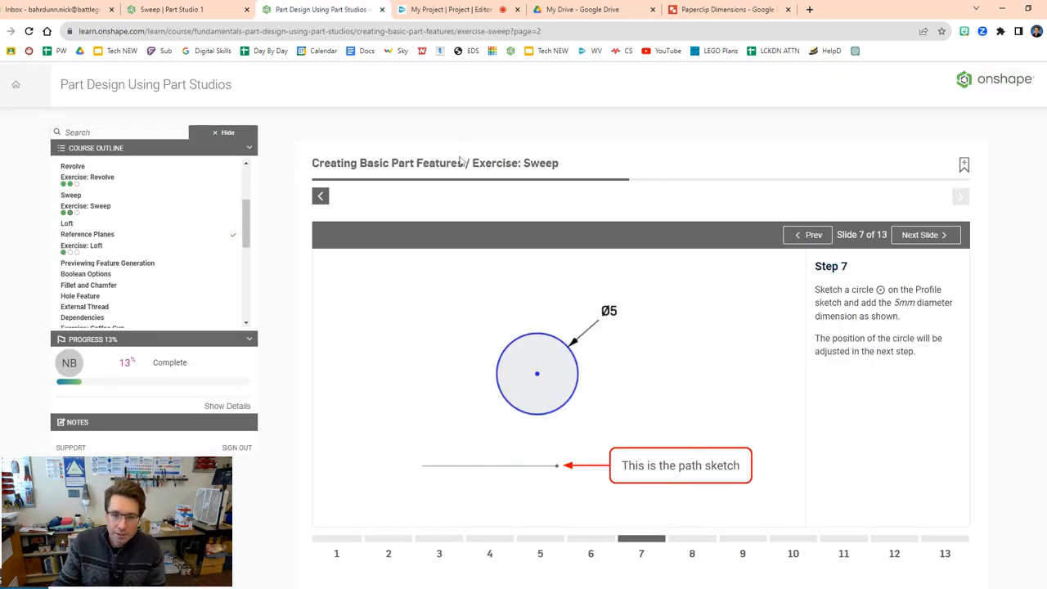
{"action": "left_click", "coordinate": [944, 239]}
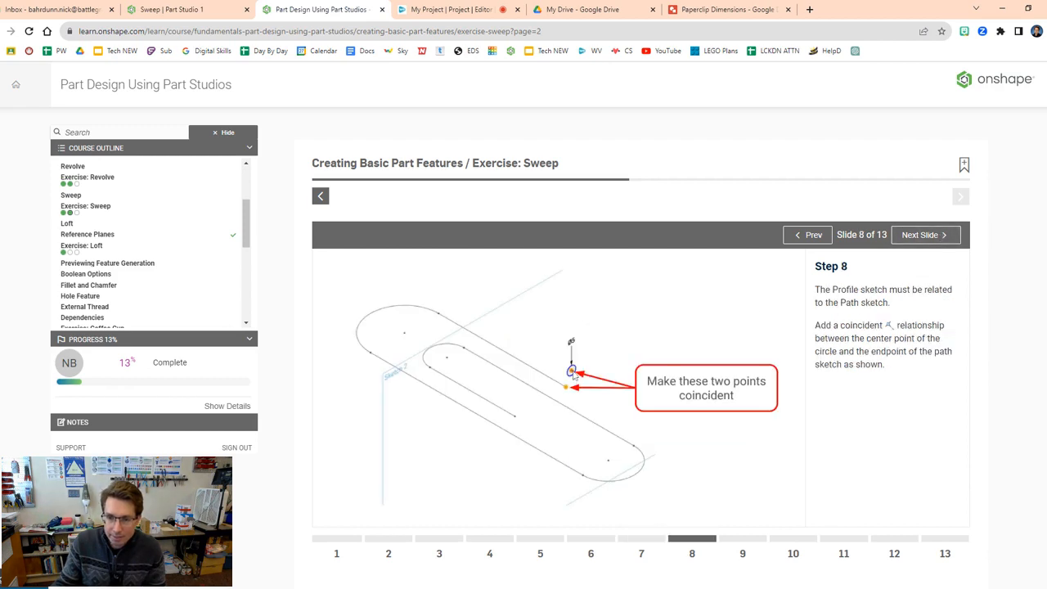
{"action": "left_click", "coordinate": [949, 236]}
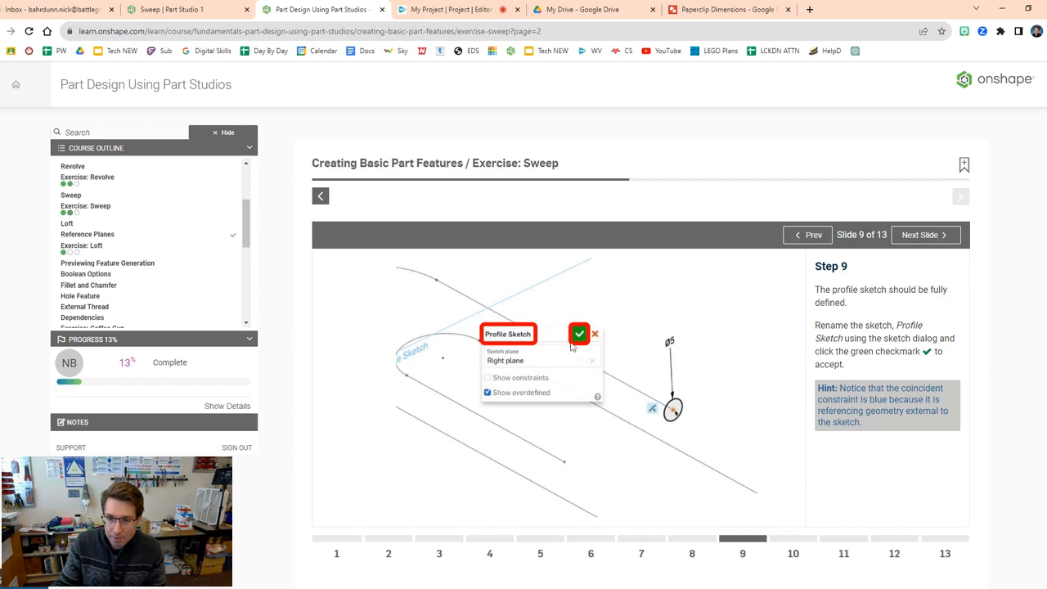
{"action": "key", "text": "ctrl+shift+Tab"}
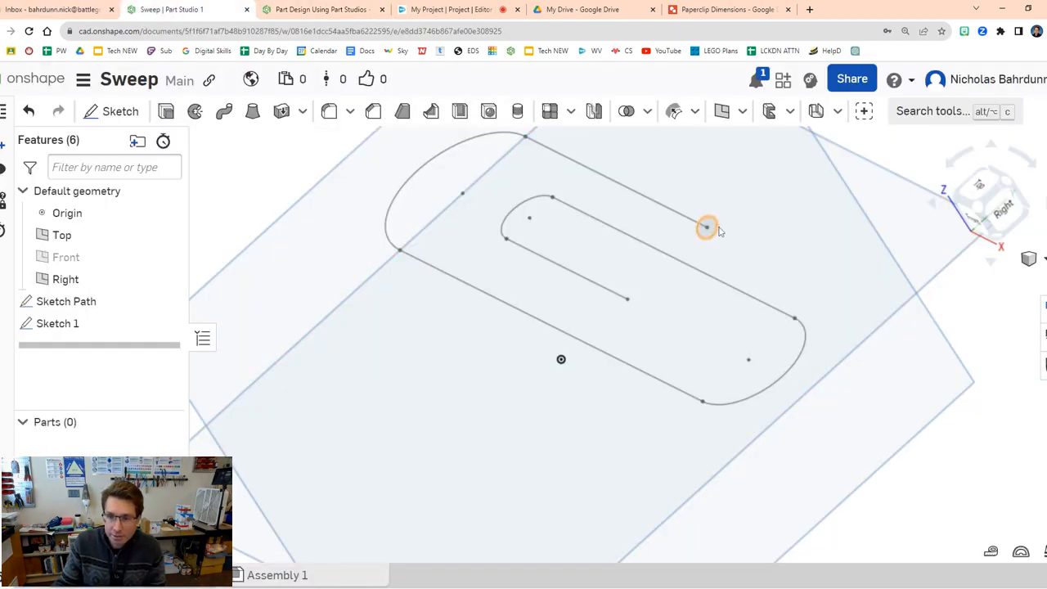
Edit Sketch 1, rename it Profile, and accept the sketch.
{"action": "right_click", "coordinate": [72, 324]}
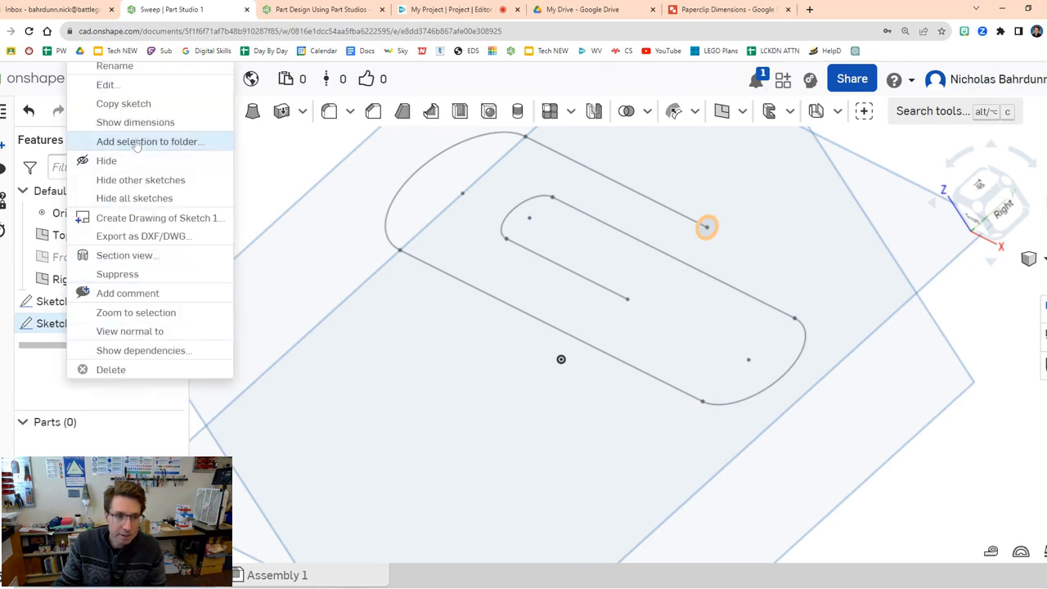
{"action": "left_click", "coordinate": [110, 86]}
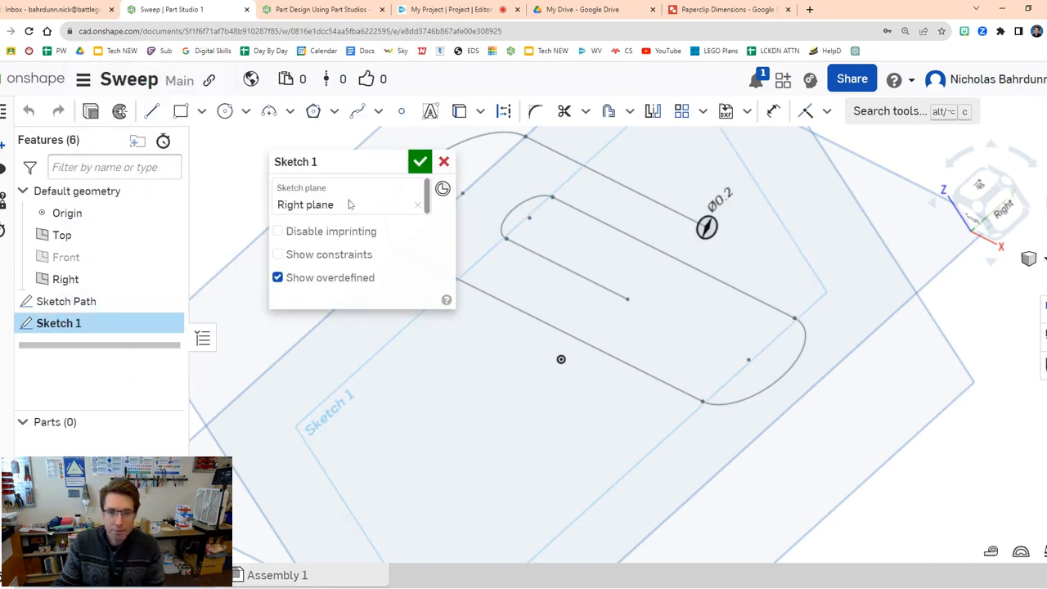
{"action": "left_click", "coordinate": [396, 166]}
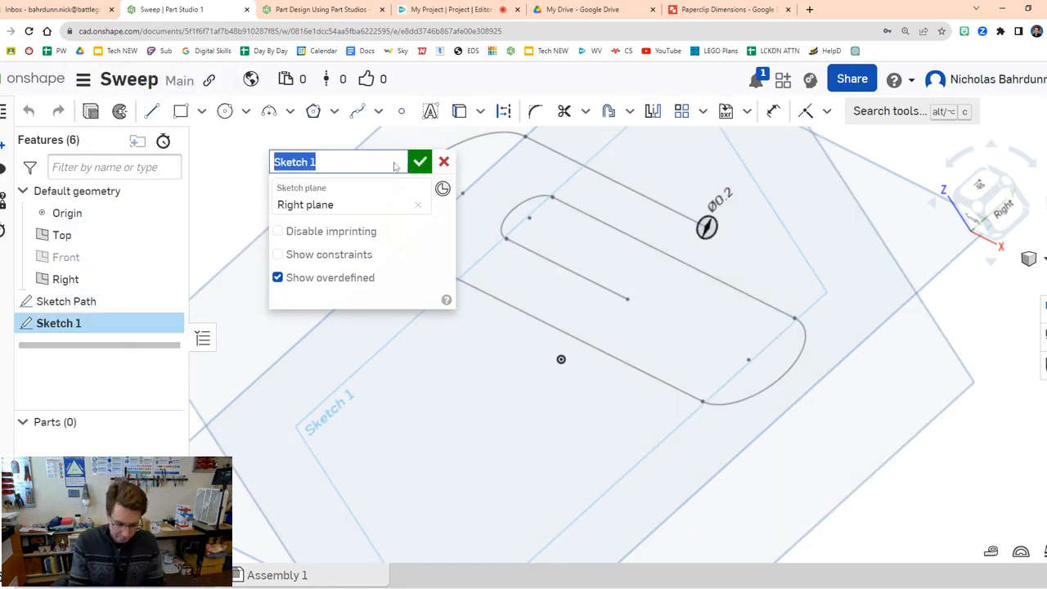
{"action": "type", "text": "Pro"}
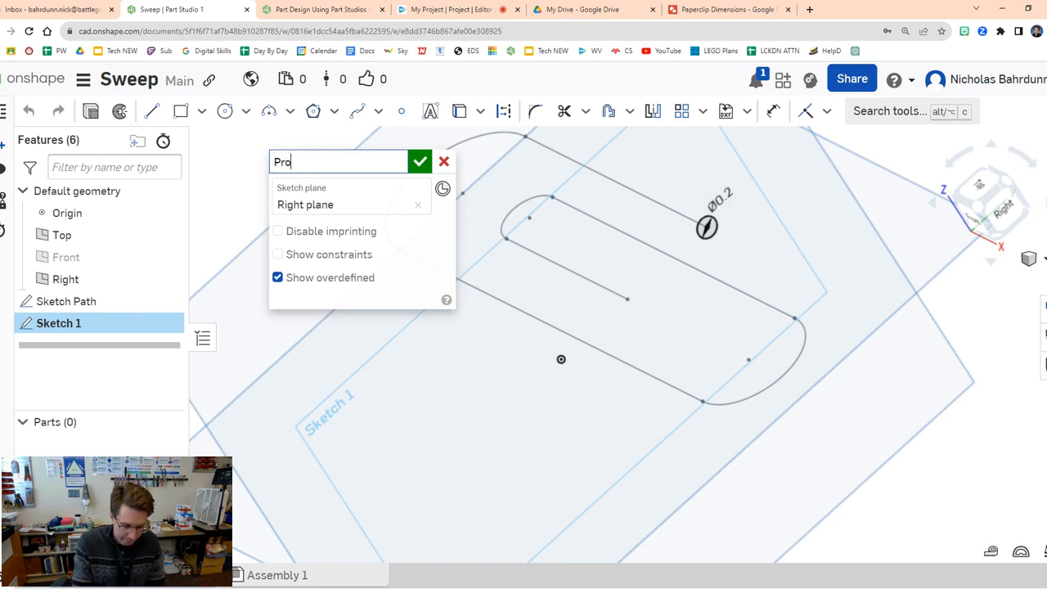
{"action": "left_click", "coordinate": [419, 161]}
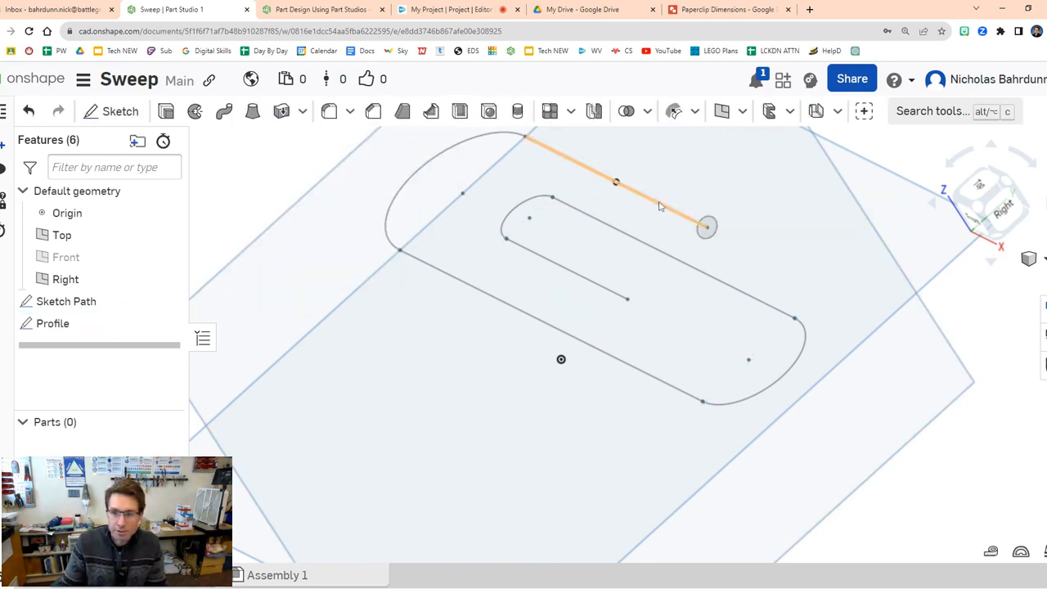
Reopen the Profile sketch, extend its name to Profile Sketch, and accept it.
{"action": "right_click", "coordinate": [96, 323]}
{"action": "left_click", "coordinate": [155, 88]}
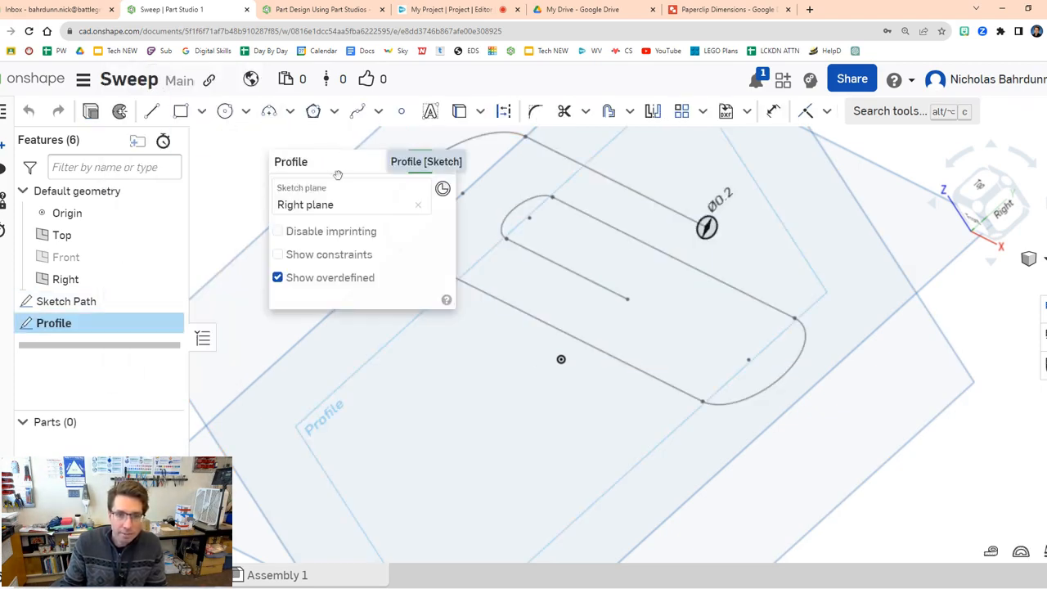
{"action": "left_click", "coordinate": [397, 165]}
{"action": "left_click", "coordinate": [397, 166]}
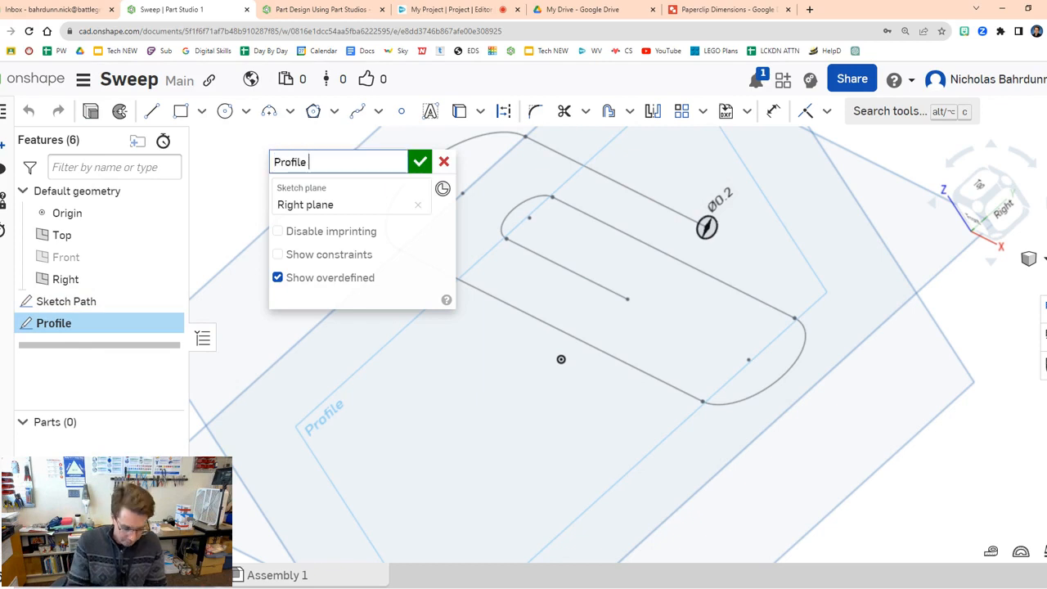
{"action": "type", "text": "Sketch"}
{"action": "left_click", "coordinate": [420, 161]}
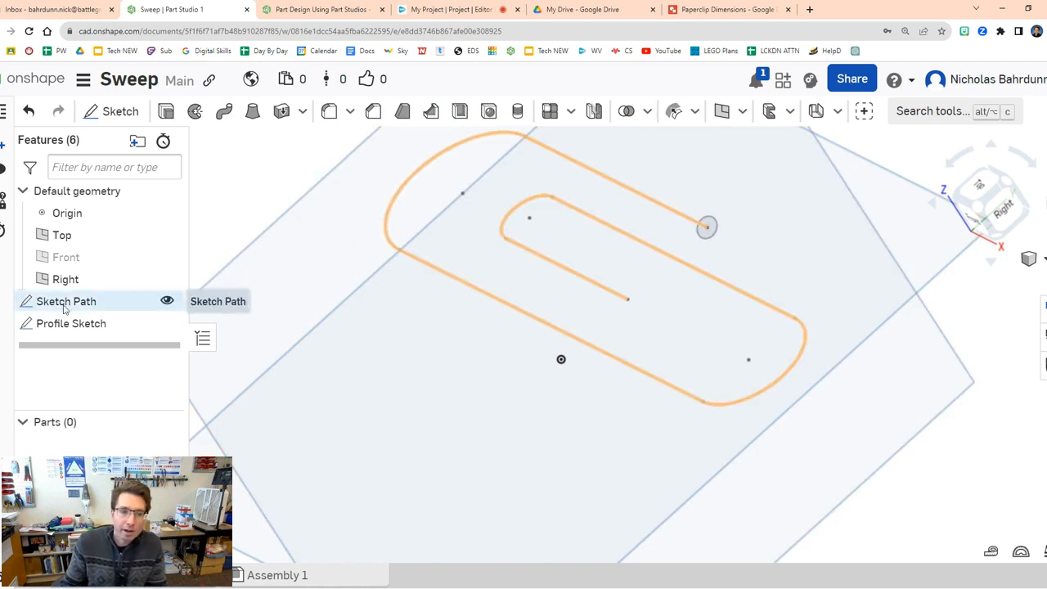
Read Step 10 of the Sweep exercise on creating the sweep, then return to the Part Studio.
{"action": "left_click", "coordinate": [350, 12]}
{"action": "left_click", "coordinate": [941, 235]}
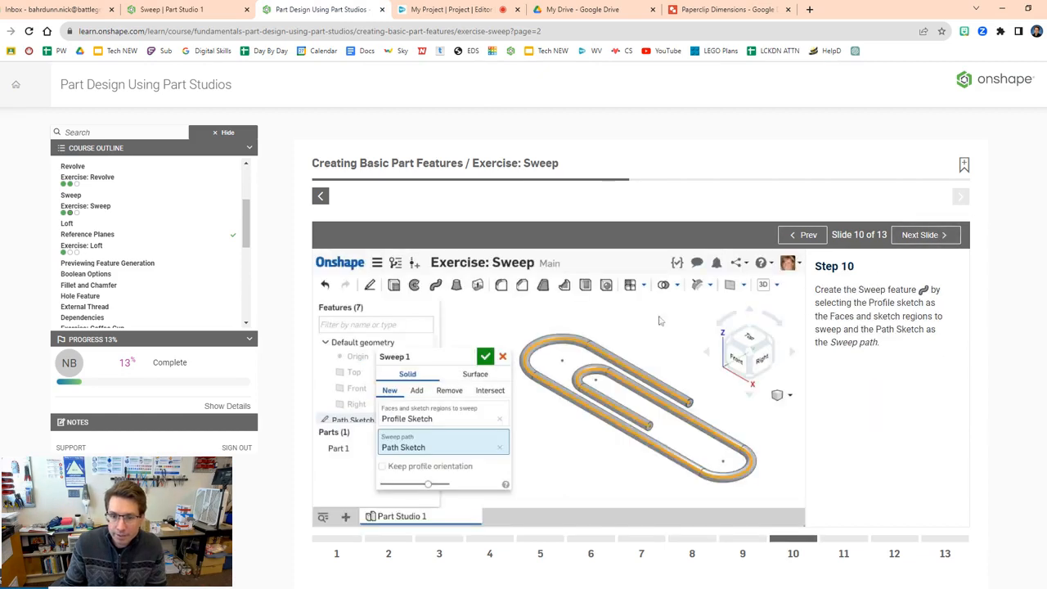
{"action": "left_click", "coordinate": [203, 9]}
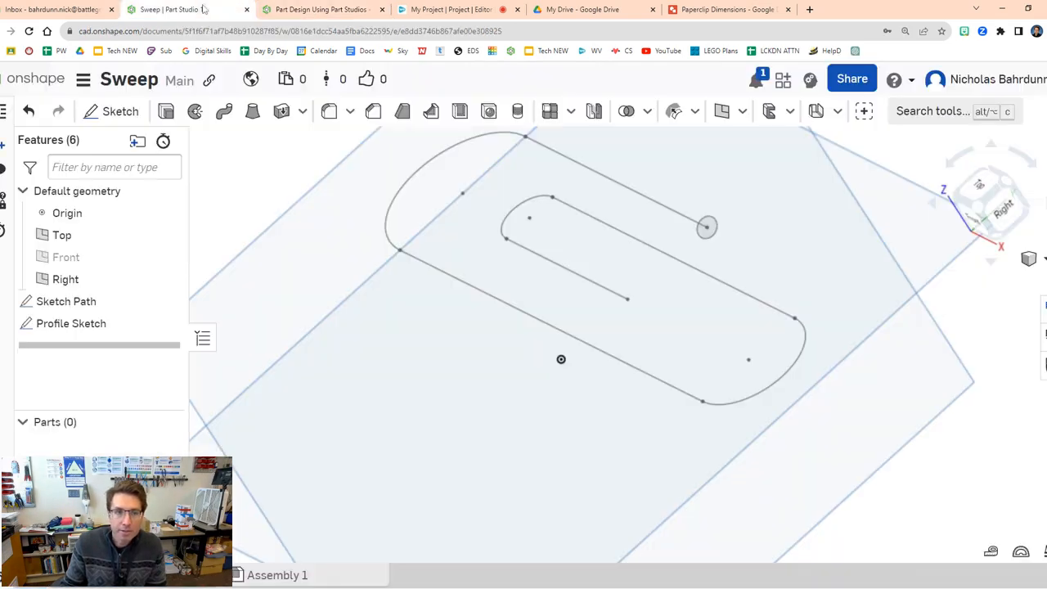
Sweep the circular face of Profile Sketch along all edges of Sketch Path as a new solid.
{"action": "left_click", "coordinate": [231, 113]}
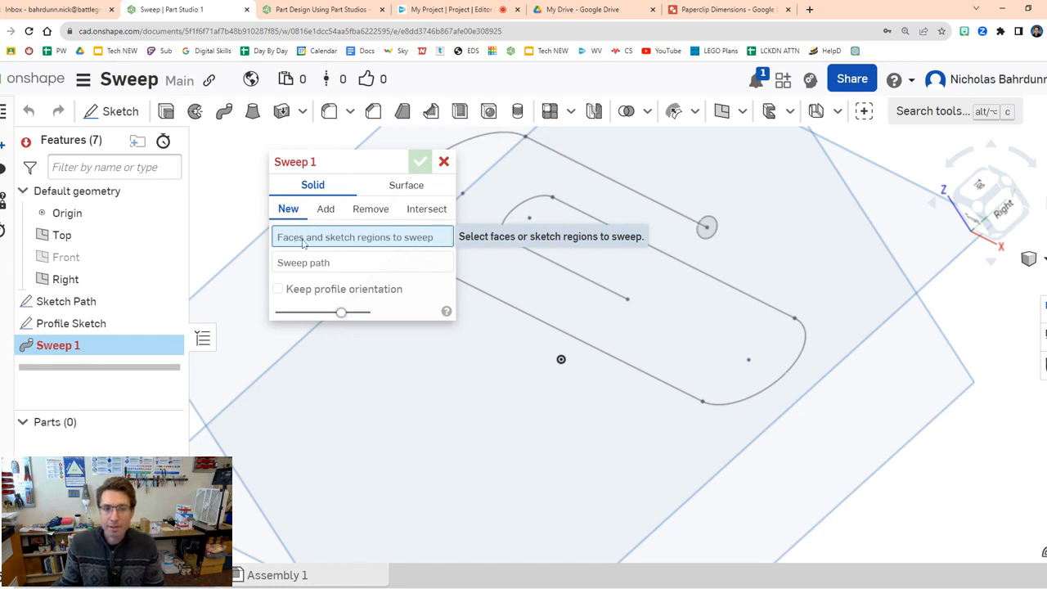
{"action": "left_click", "coordinate": [712, 229]}
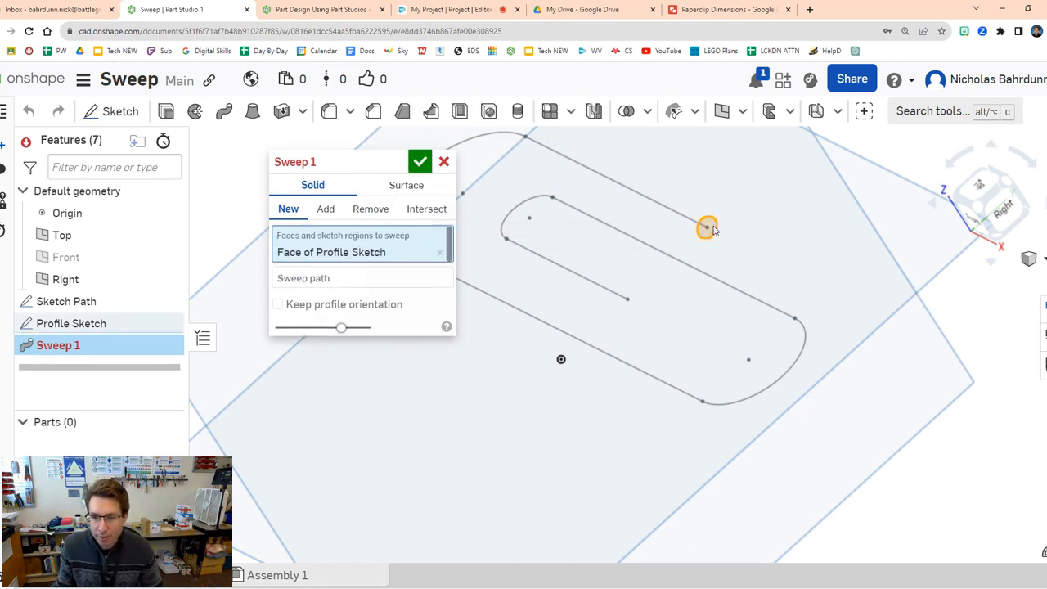
{"action": "left_click", "coordinate": [332, 280]}
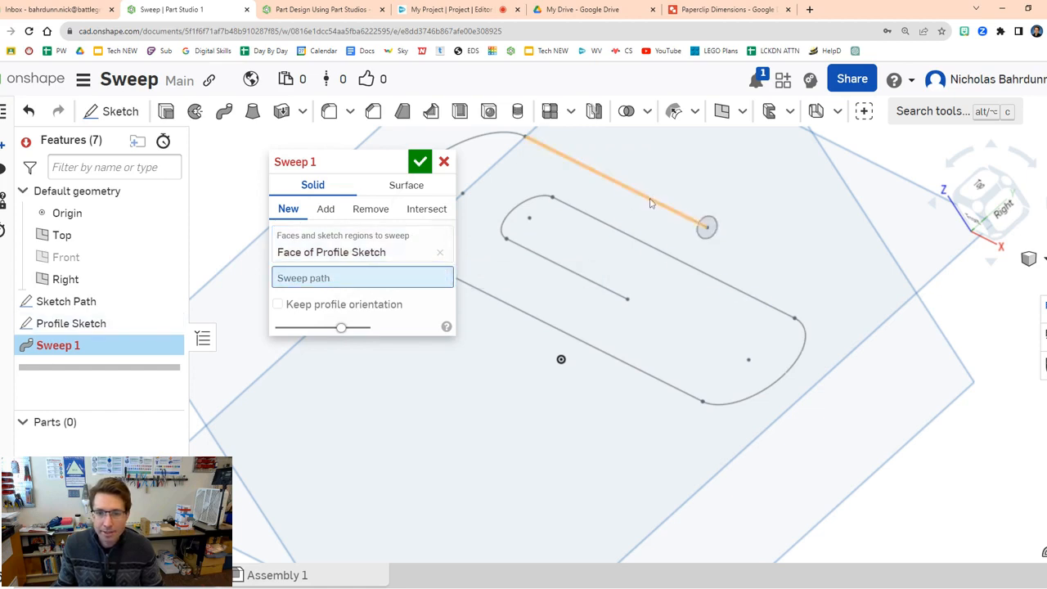
{"action": "left_click", "coordinate": [67, 301]}
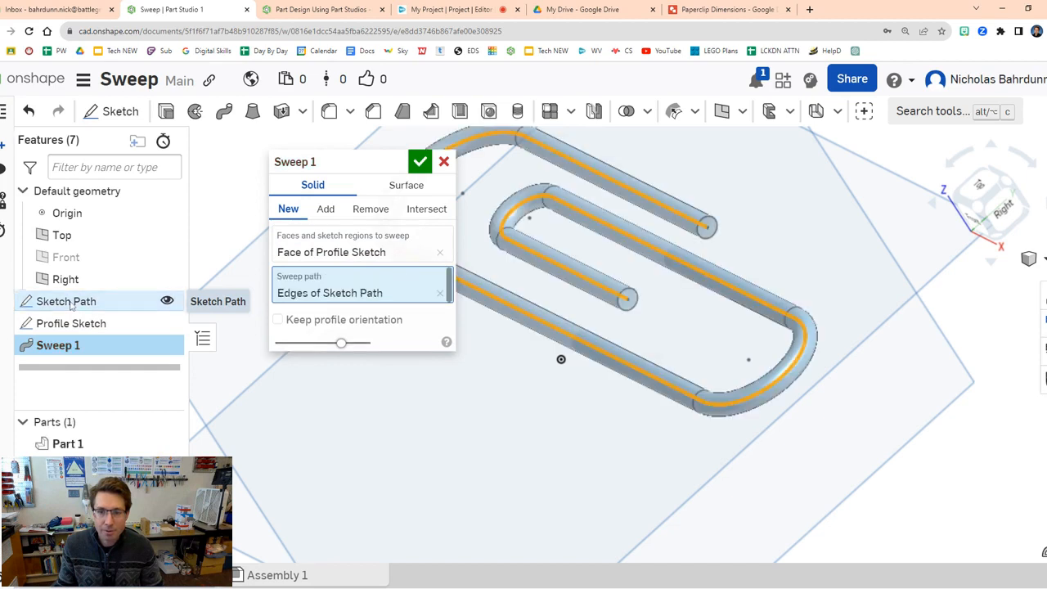
{"action": "left_click", "coordinate": [420, 161]}
Hide the Top and Right planes so that only the paper clip and origin are displayed.
{"action": "right_click_drag", "start_coordinate": [494, 433], "coordinate": [520, 439]}
{"action": "scroll", "coordinate": [522, 436], "scroll_direction": "down", "scroll_amount": 5}
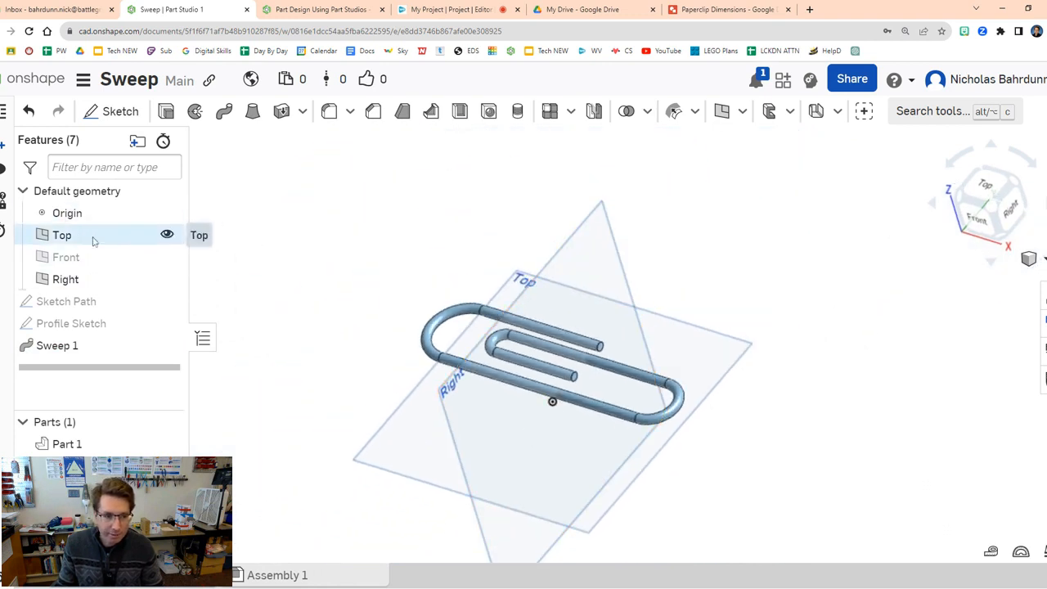
{"action": "left_click", "coordinate": [167, 235]}
{"action": "left_click", "coordinate": [167, 279]}
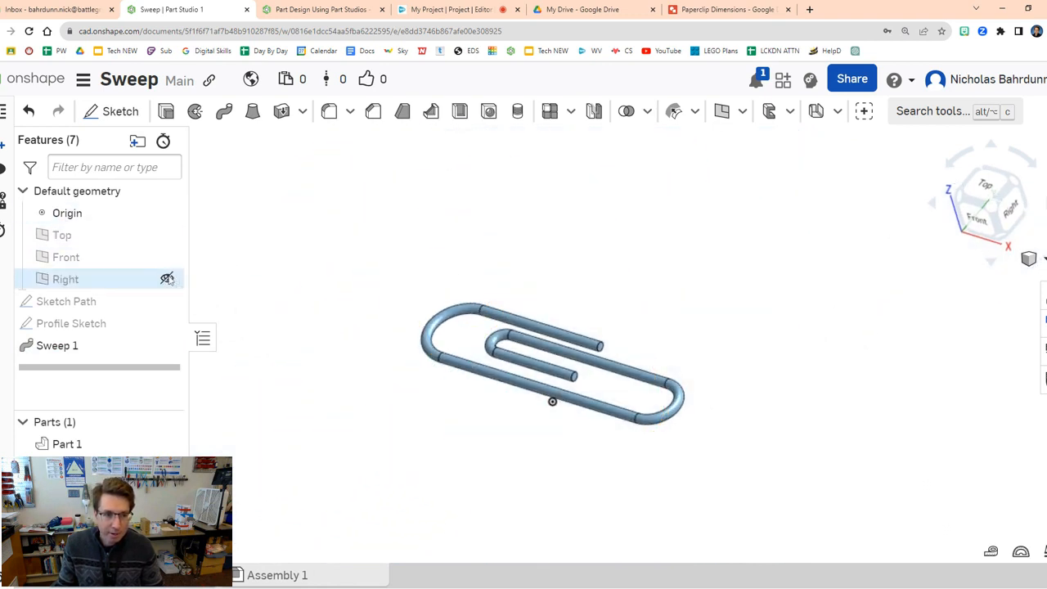
Show the whole paper clip in an isometric view.
{"action": "right_click_drag", "start_coordinate": [728, 378], "coordinate": [691, 382]}
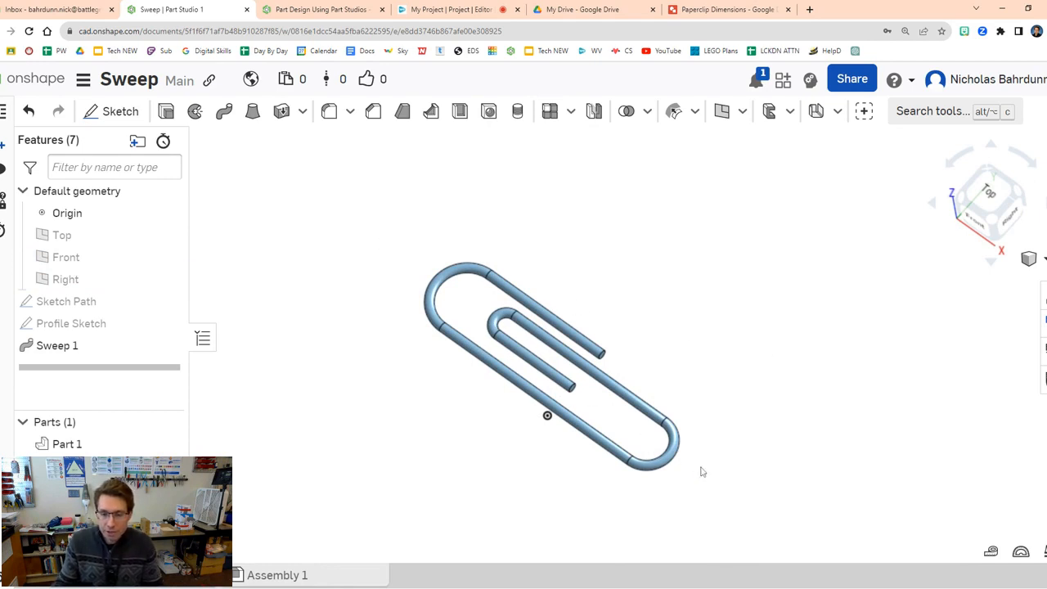
{"action": "right_click", "coordinate": [98, 300]}
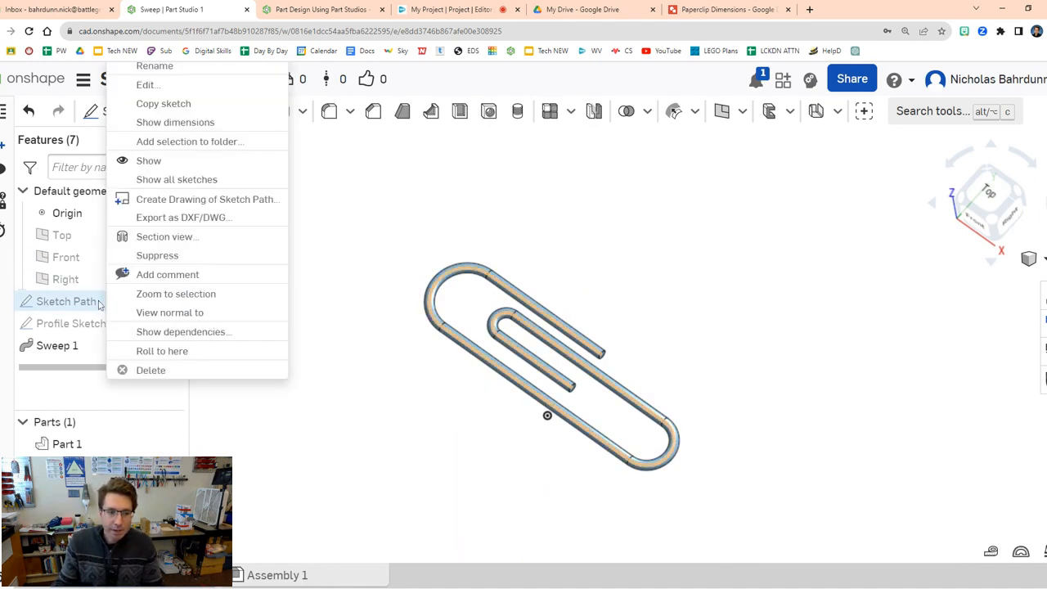
{"action": "left_click", "coordinate": [826, 362]}
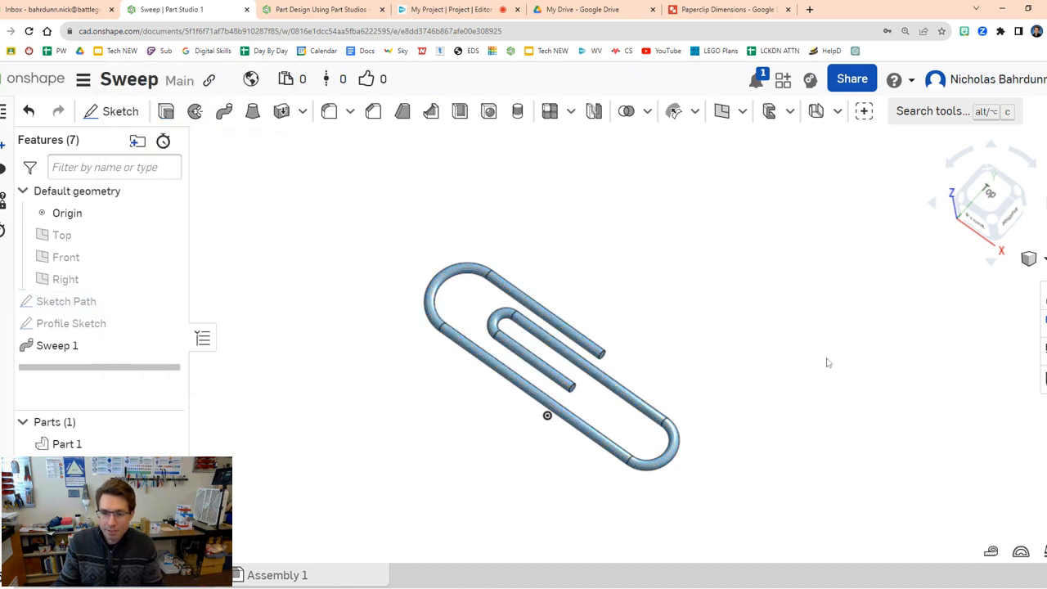
{"action": "right_click", "coordinate": [715, 350]}
{"action": "left_click", "coordinate": [750, 411]}
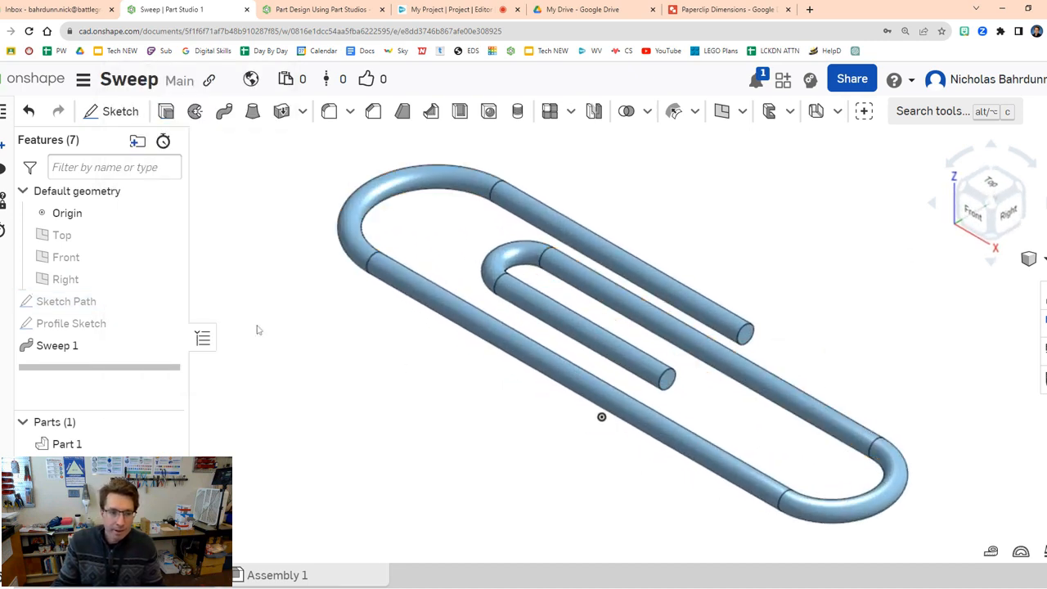
Open Sketch Path for editing and examine its dimensions and fully visible outline from the Top view.
{"action": "right_click", "coordinate": [101, 302]}
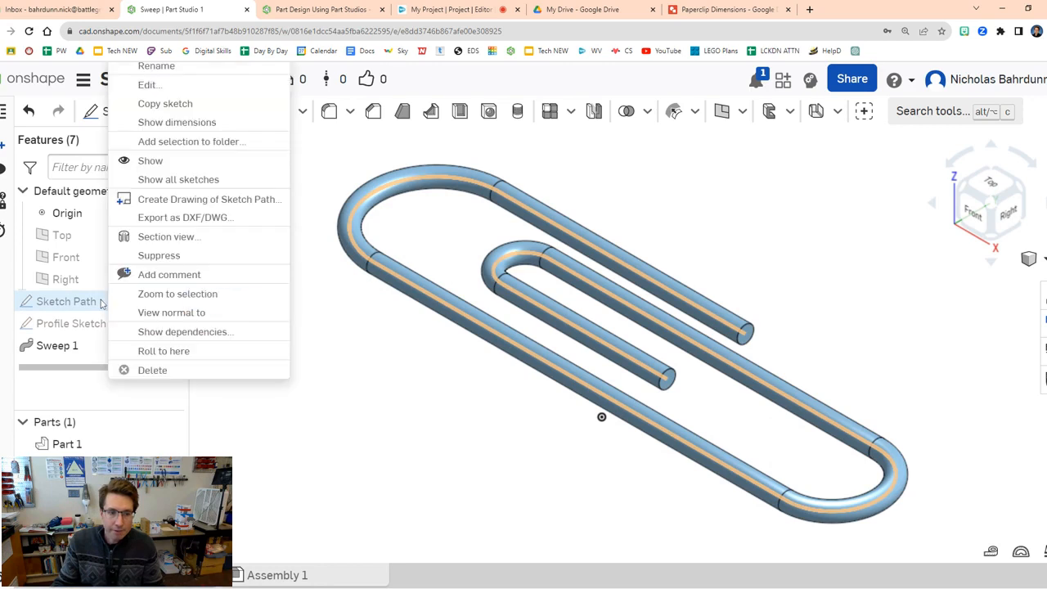
{"action": "left_click", "coordinate": [177, 101]}
{"action": "left_click", "coordinate": [992, 183]}
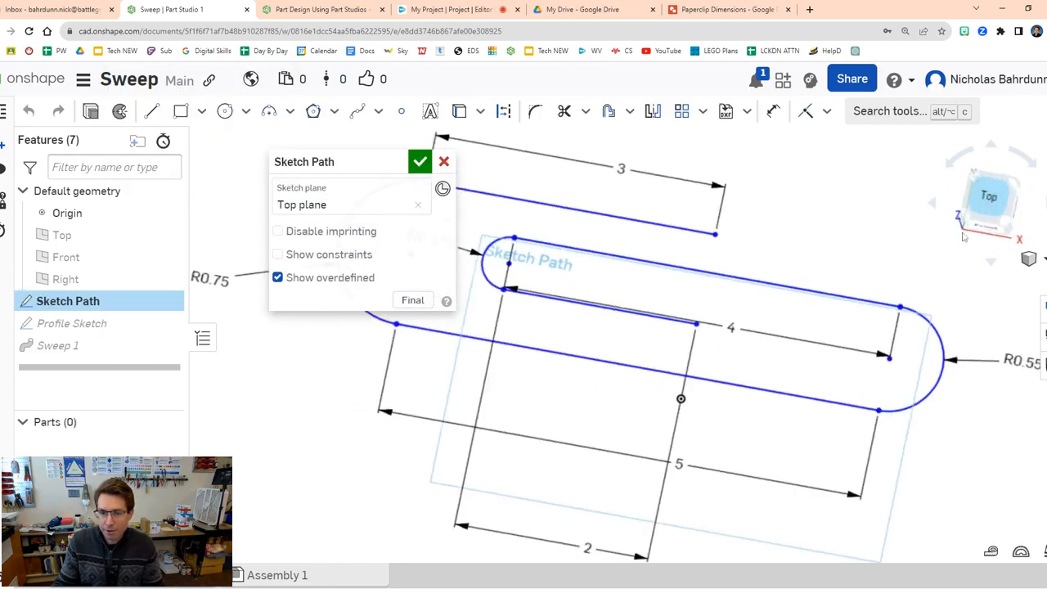
{"action": "left_click_drag", "start_coordinate": [360, 161], "coordinate": [117, 362]}
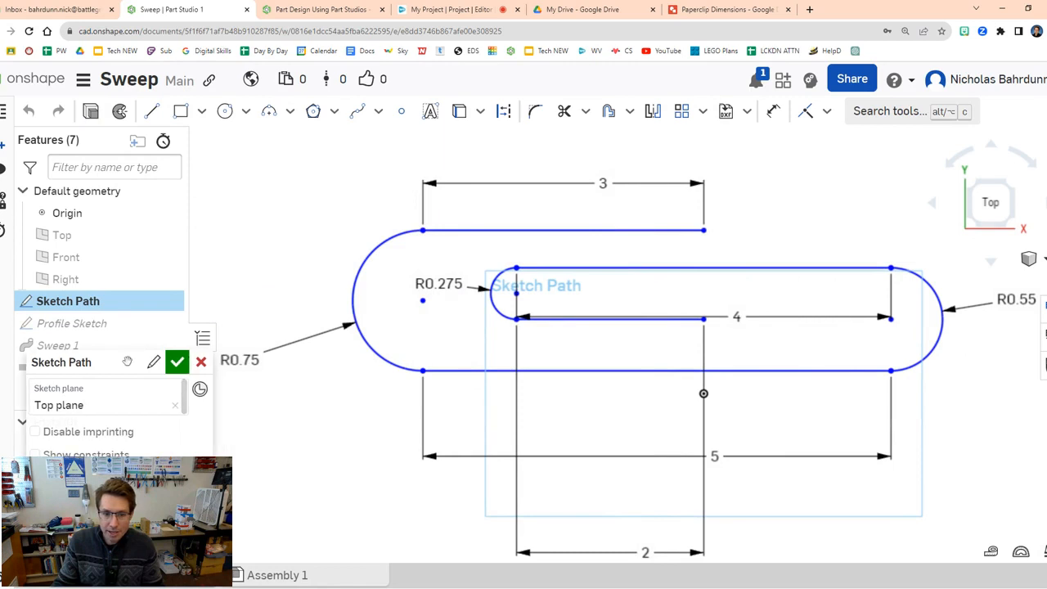
{"action": "scroll", "coordinate": [778, 394], "scroll_direction": "down", "scroll_amount": 3}
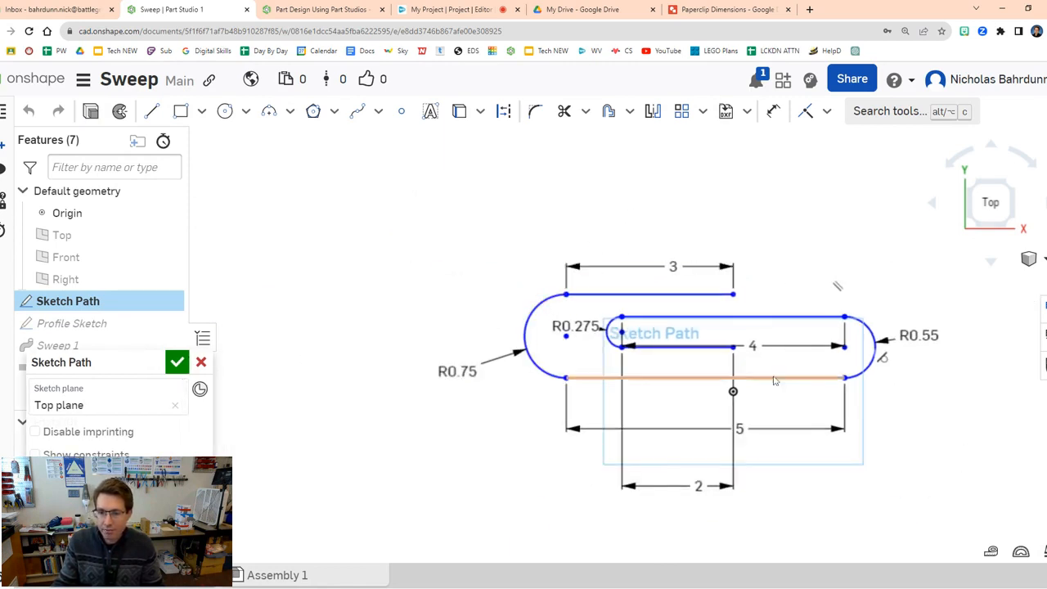
{"action": "left_click_drag", "start_coordinate": [142, 351], "coordinate": [296, 192]}
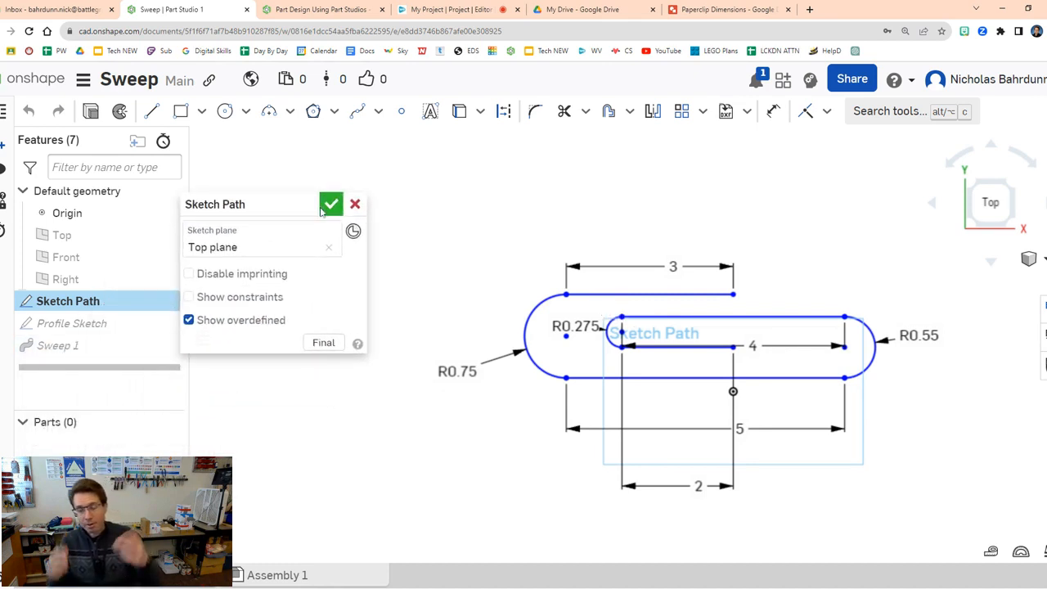